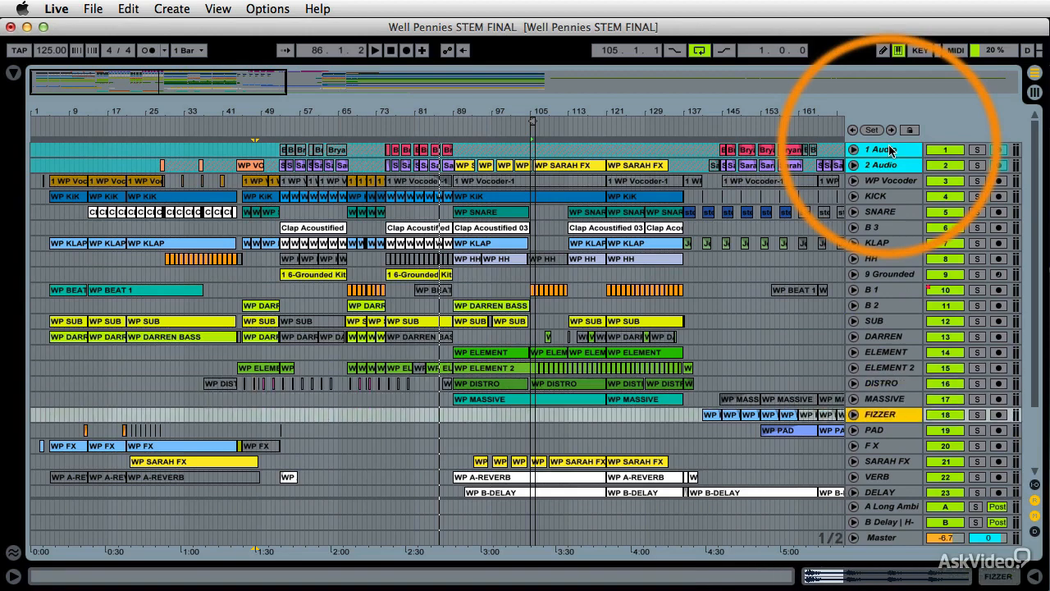
Step through the arrangement tracks and open the device view for the DELAY track
key("Up")
key("Up")
key("Up")
key("Up")
key("Up")
key("Up")
key("Up")
key("Up")
key("Up")
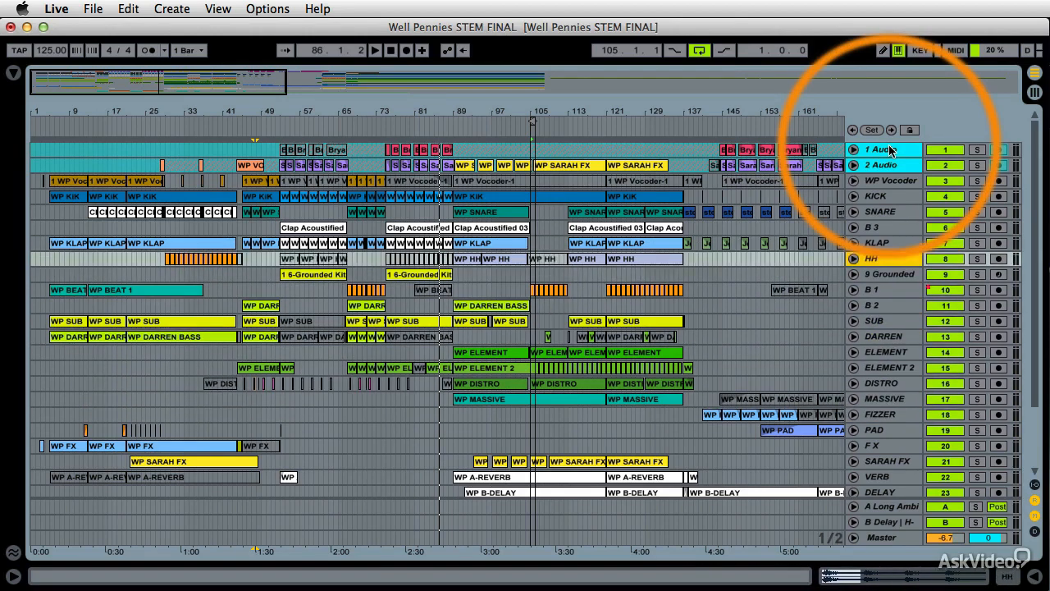
key("Down")
key("Down")
key("Down")
key("Down")
key("Down")
key("Down")
key("Down")
key("Down")
key("Down")
key("Down")
key("Down")
key("Down")
key("Down")
key("Down")
key("Down")
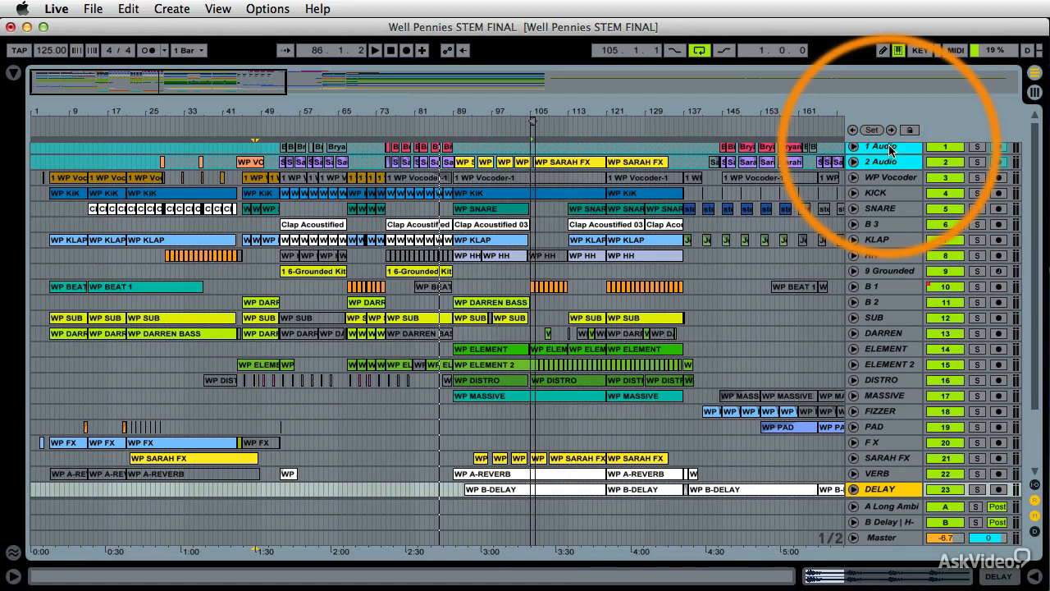
left_click(1037, 578)
left_click(880, 320)
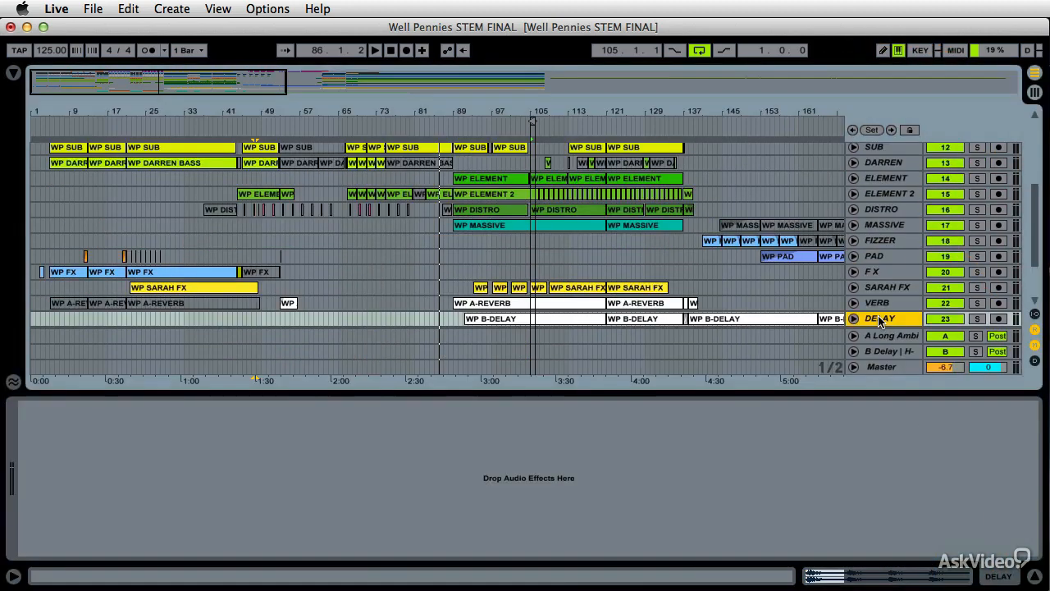
Move down to the 26 Instrument track and scroll through its device chain
key("Down")
key("Down")
key("Down")
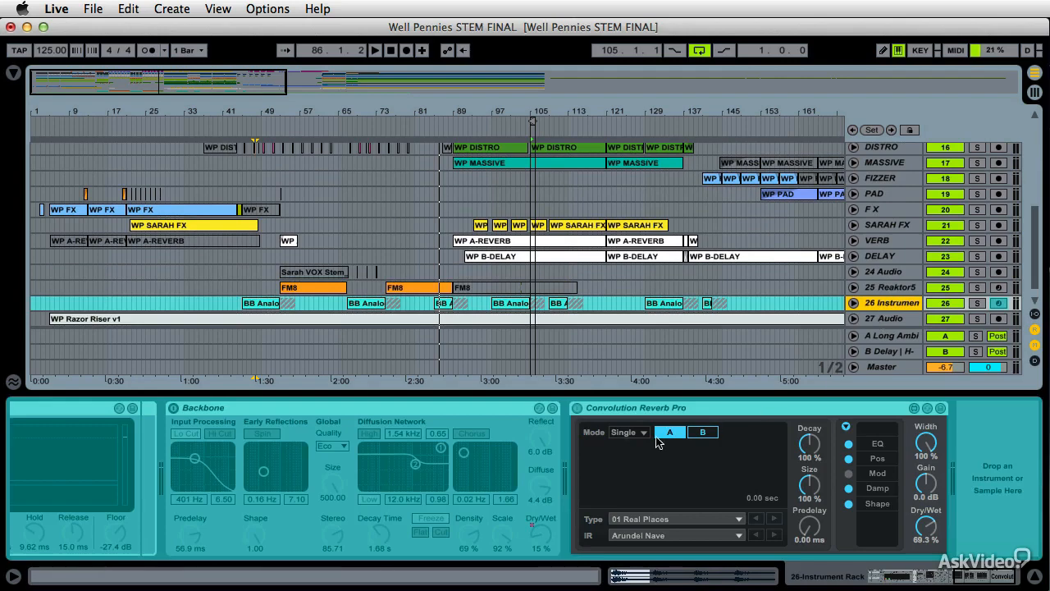
scroll(653, 444, "left", 15)
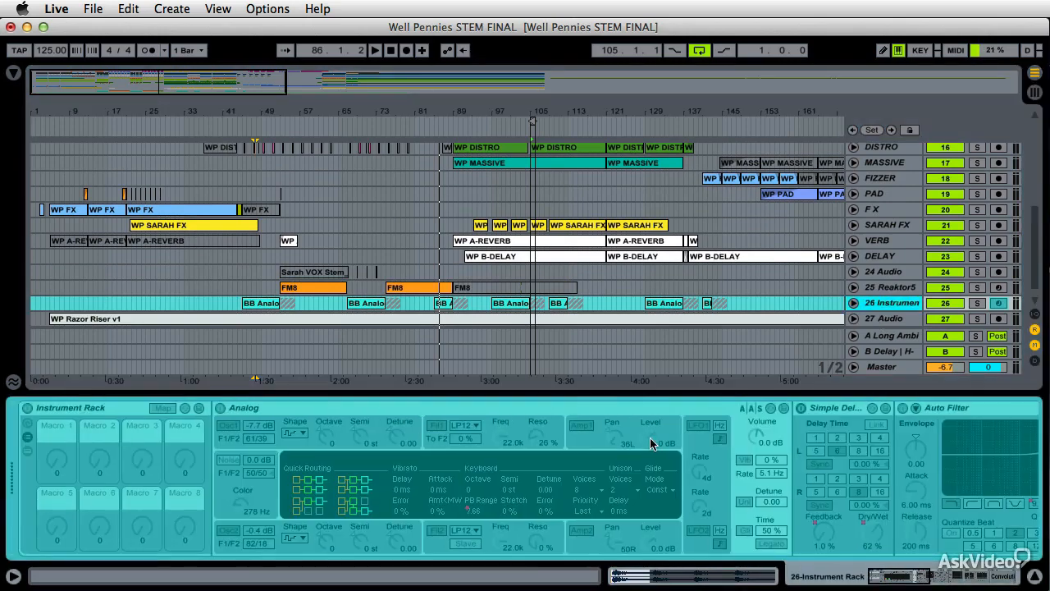
scroll(651, 444, "right", 15)
scroll(650, 444, "right", 10)
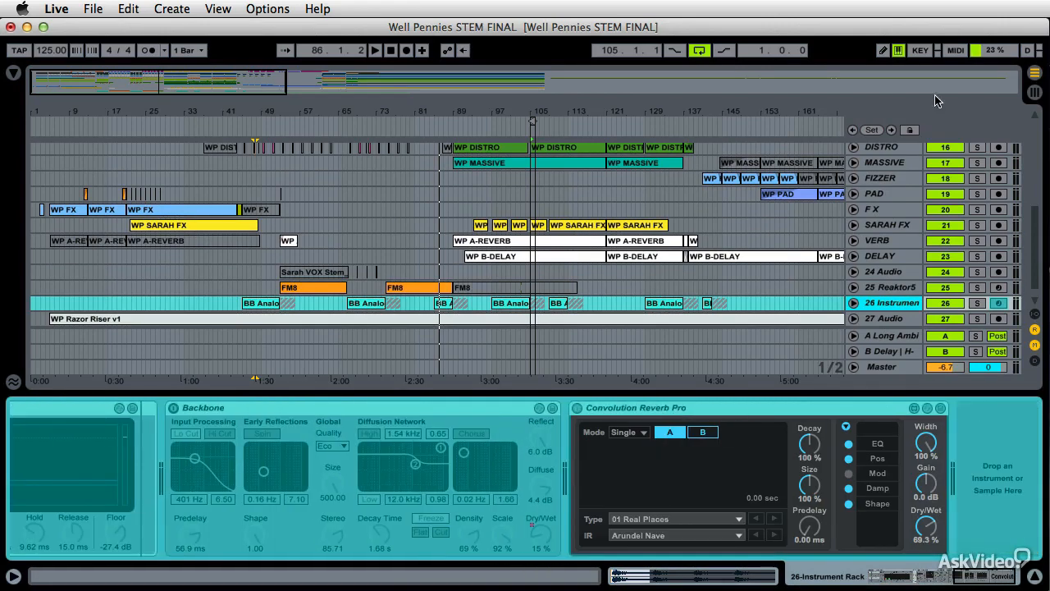
Freeze the 25 Reaktor5 track
right_click(876, 306)
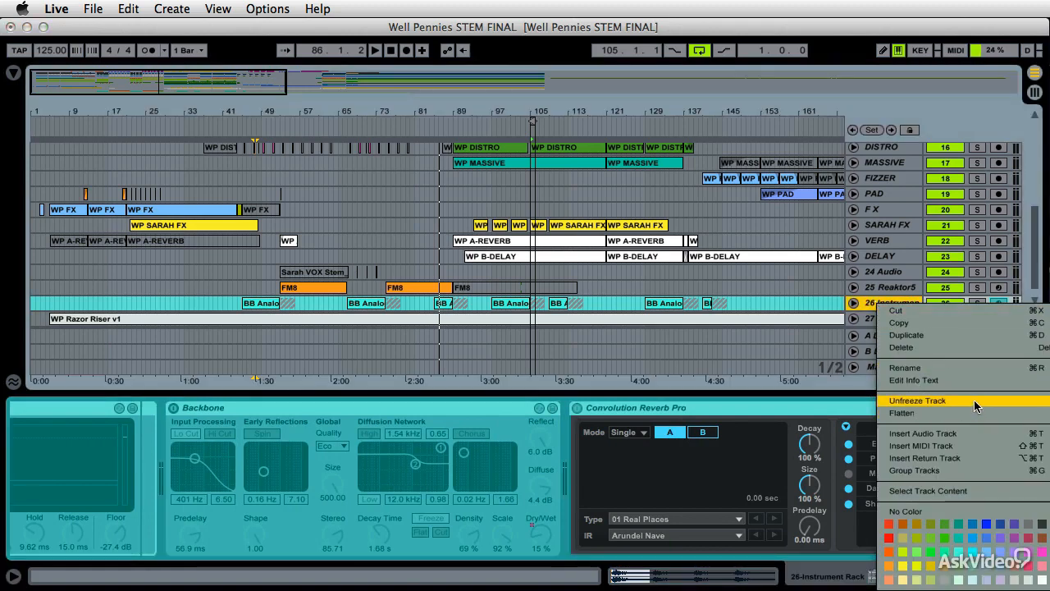
left_click(856, 295)
right_click(872, 288)
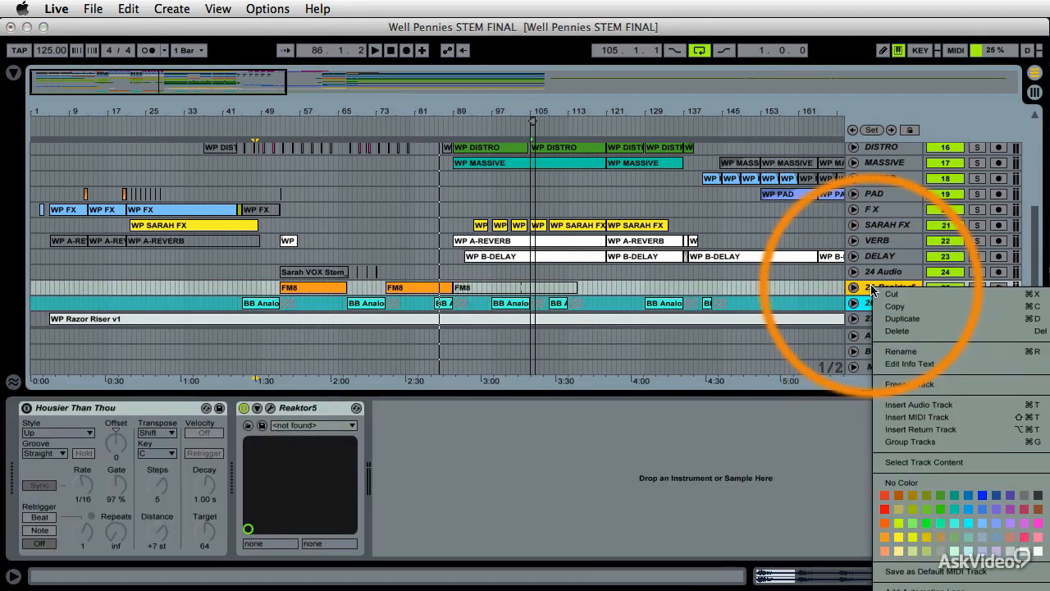
left_click(940, 386)
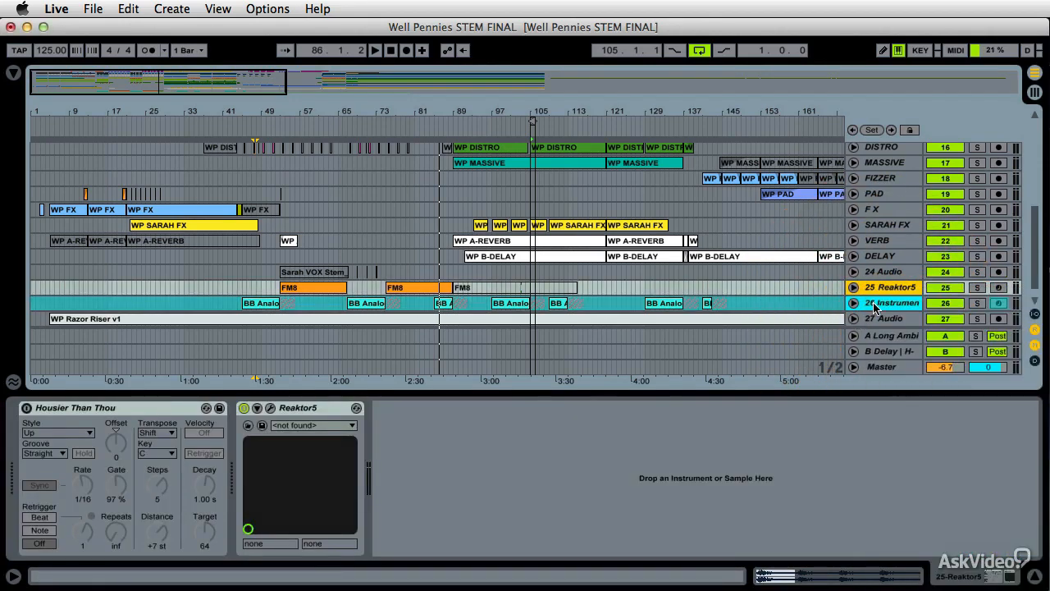
Inspect the 26 Instrument track's context options, then unfold and fold its track lane
right_click(874, 304)
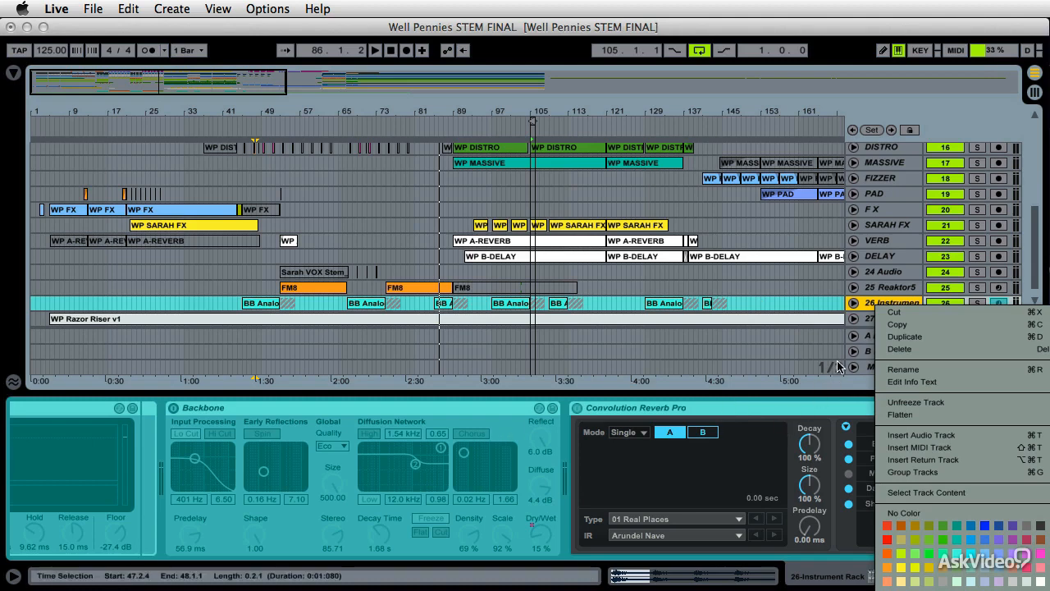
left_click(855, 303)
left_click(854, 304)
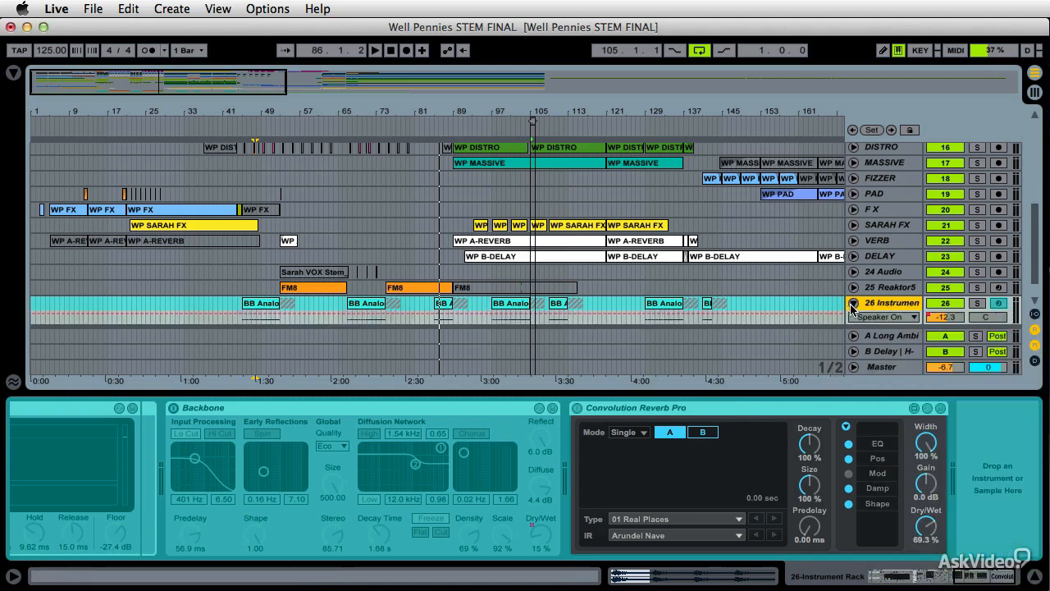
left_click(854, 304)
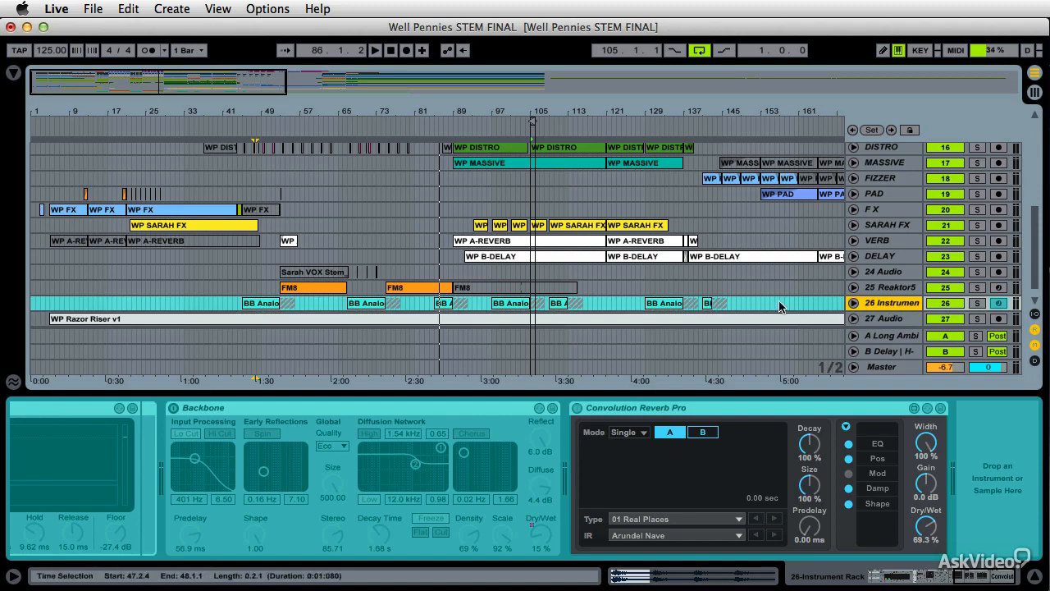
Step through the tracks from 27 Audio upward, viewing each track's devices
left_click(889, 319)
key("Down")
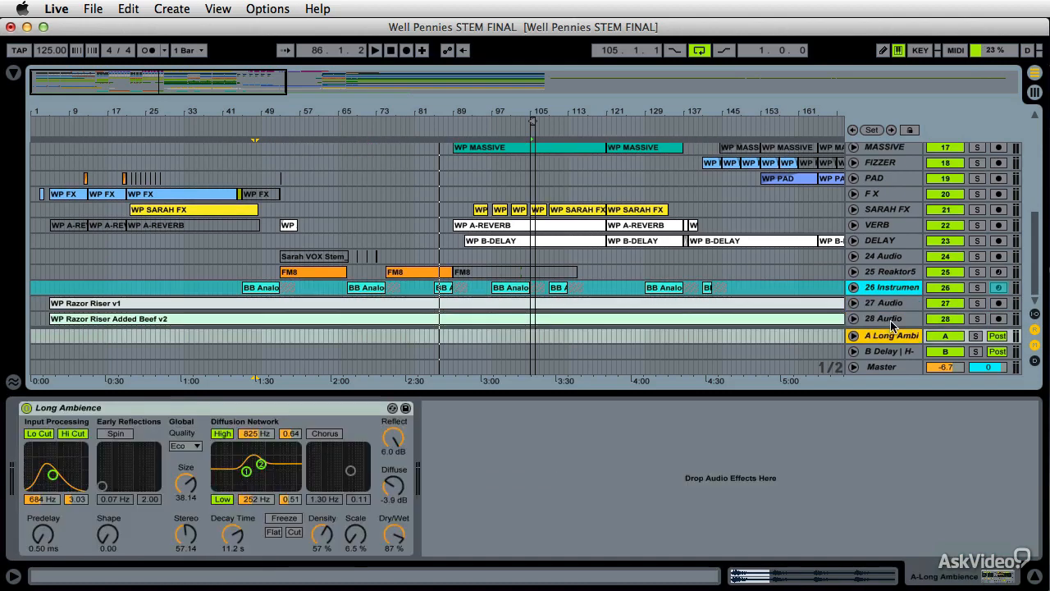
key("Down")
key("Up")
key("Down")
key("Down")
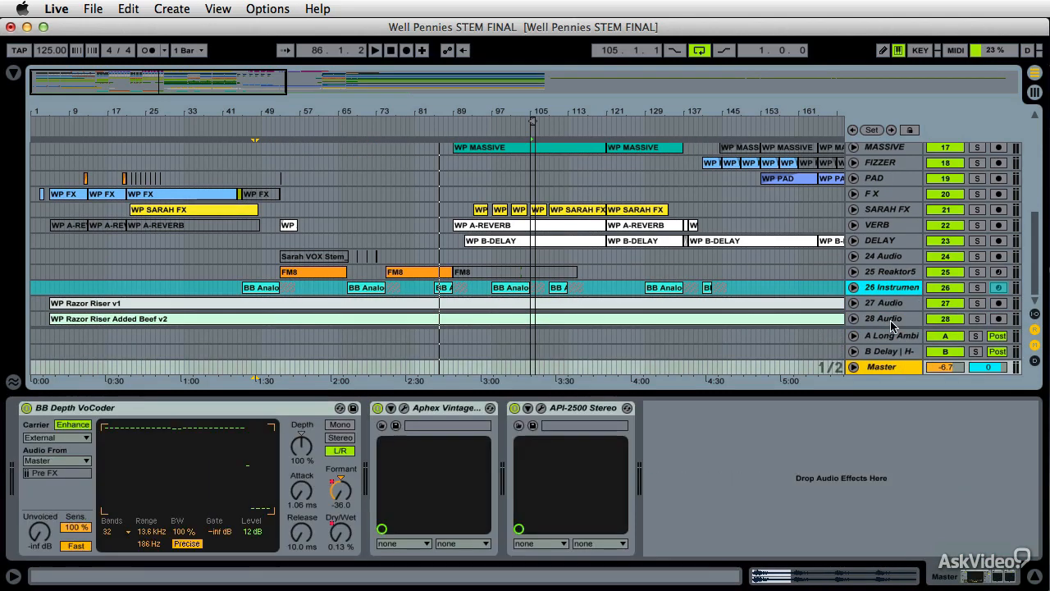
key("Up")
key("Up")
key("Up")
key("Up")
key("Up")
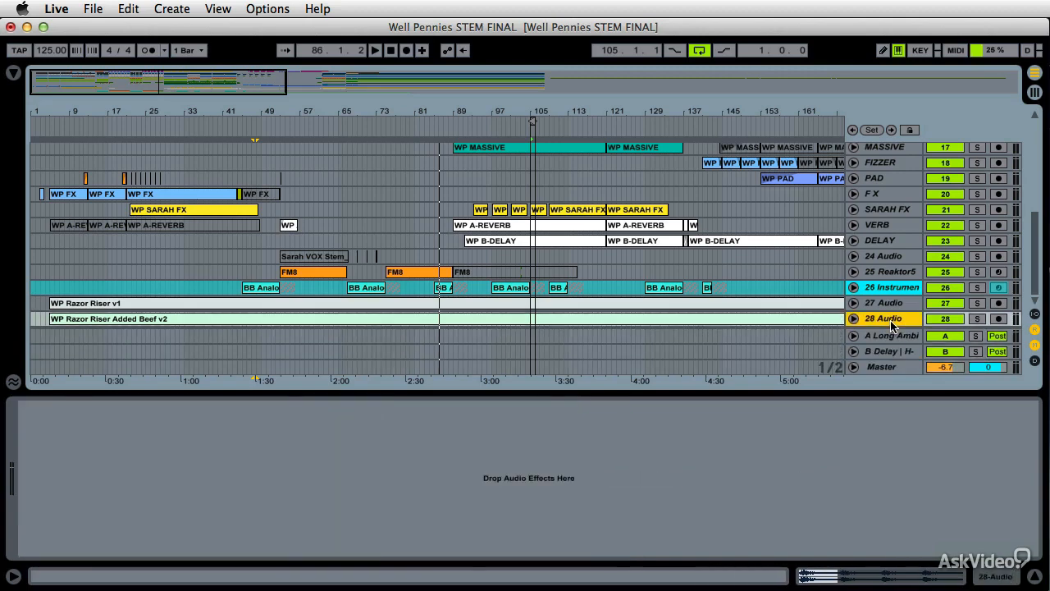
key("Up")
key("Up")
key("Up")
key("Up")
key("Up")
key("Up")
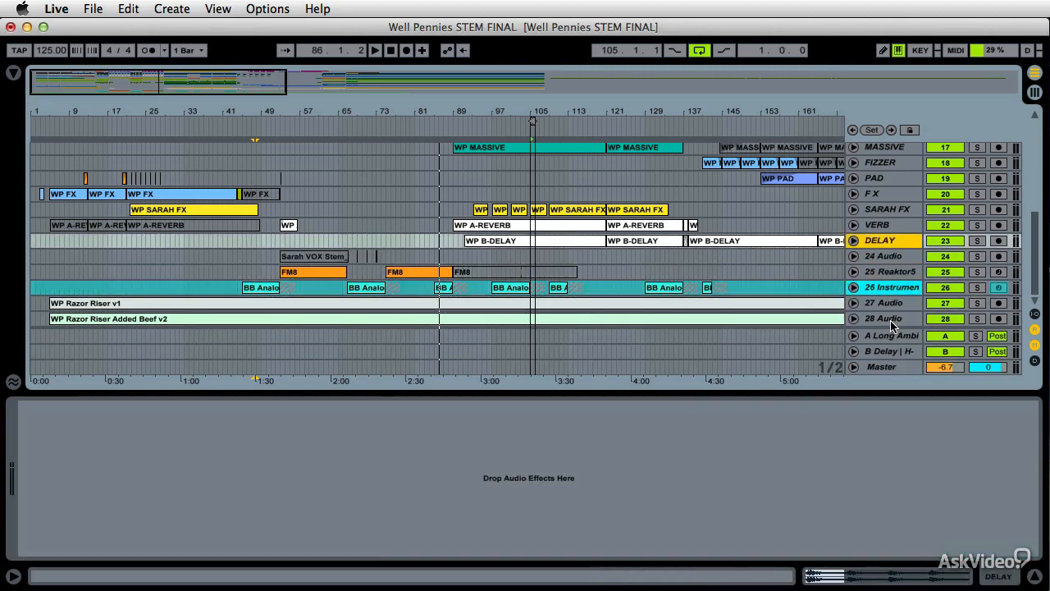
key("Up")
key("Up")
key("Up")
key("Up")
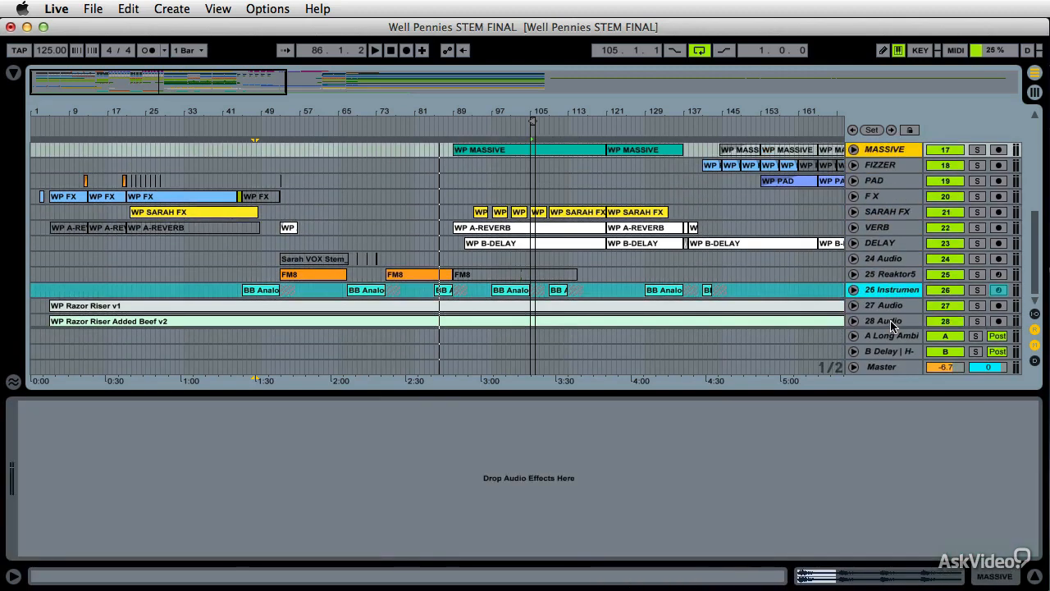
key("Up")
key("Up")
key("Up")
key("Up")
key("Up")
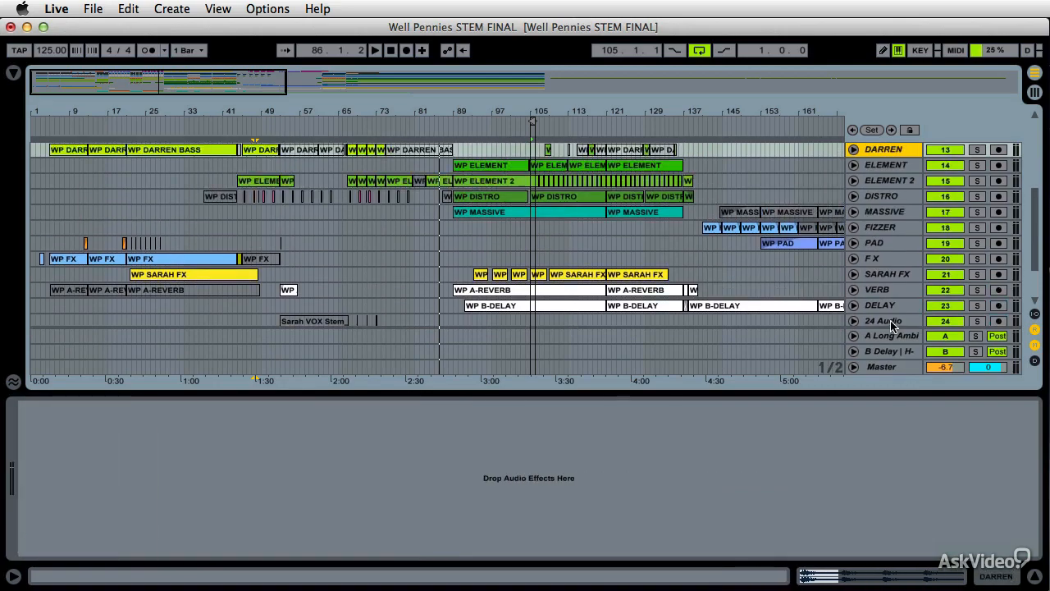
key("Up")
key("Up")
key("Up")
key("Up")
key("Up")
key("Up")
key("Up")
key("Up")
key("Up")
key("Up")
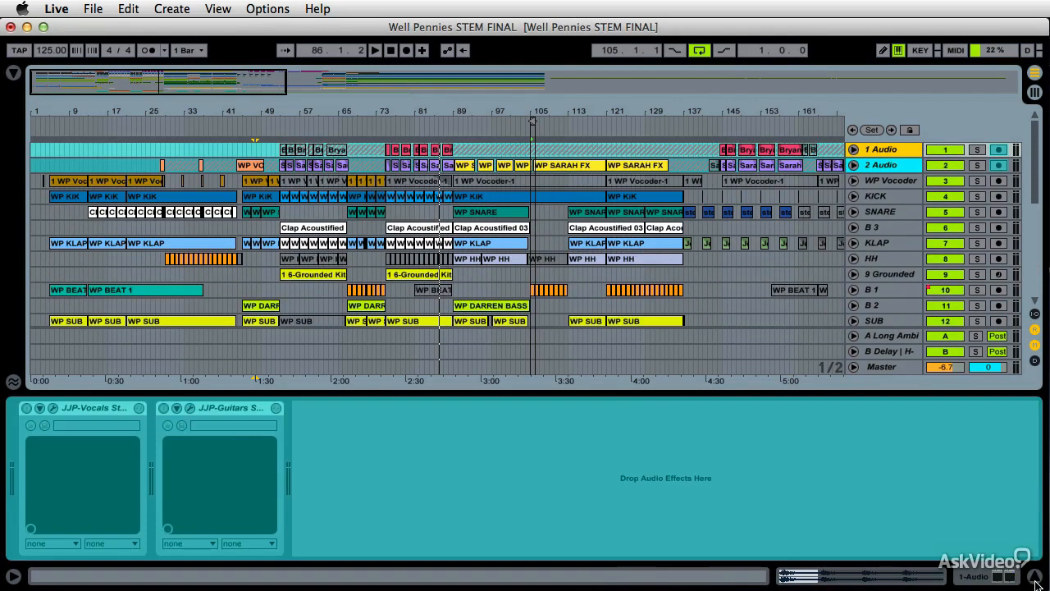
Hide the device view and show the tracks' input/output routing section
left_click(1035, 577)
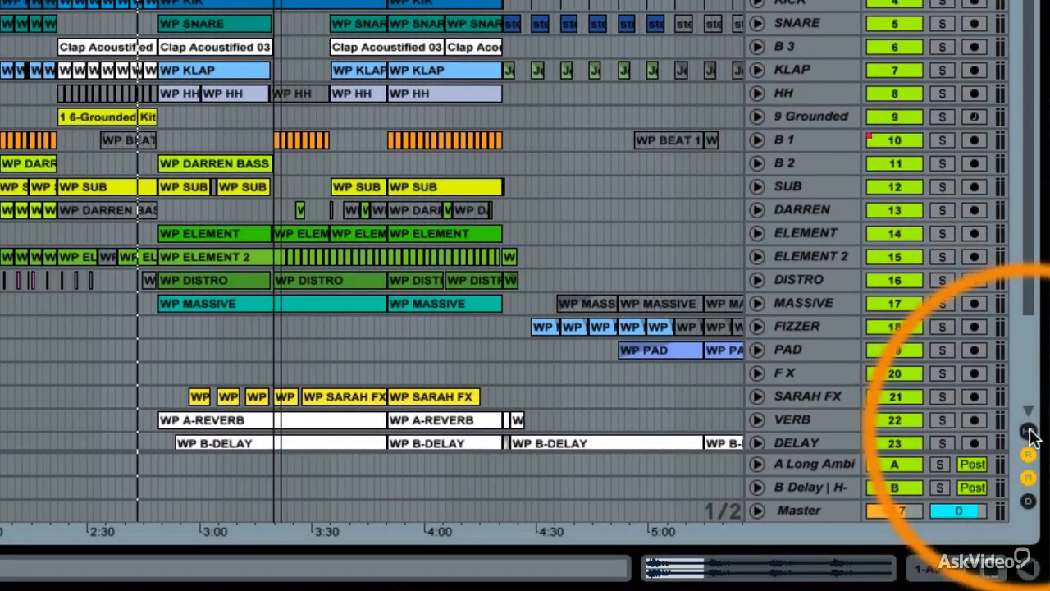
left_click(1029, 432)
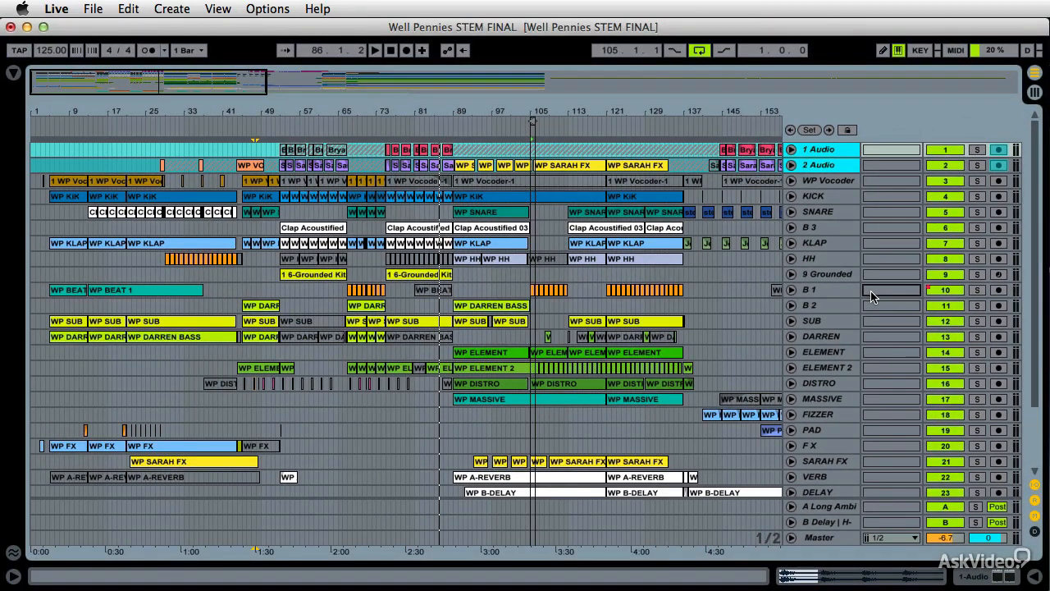
Unfold the B 1 track and open its output routing choices
left_click(792, 290)
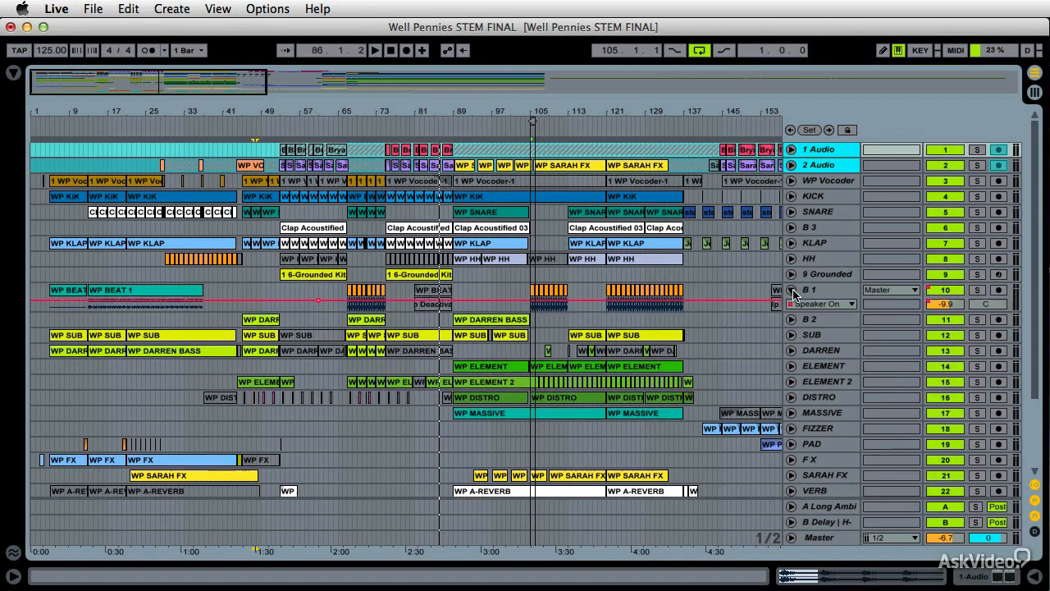
left_click(886, 291)
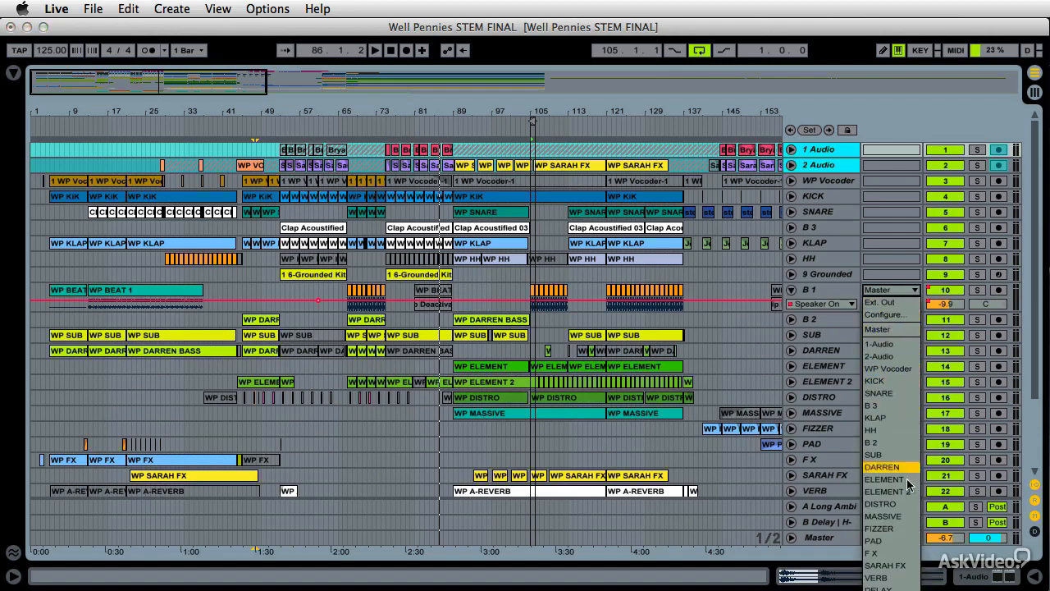
left_click(819, 297)
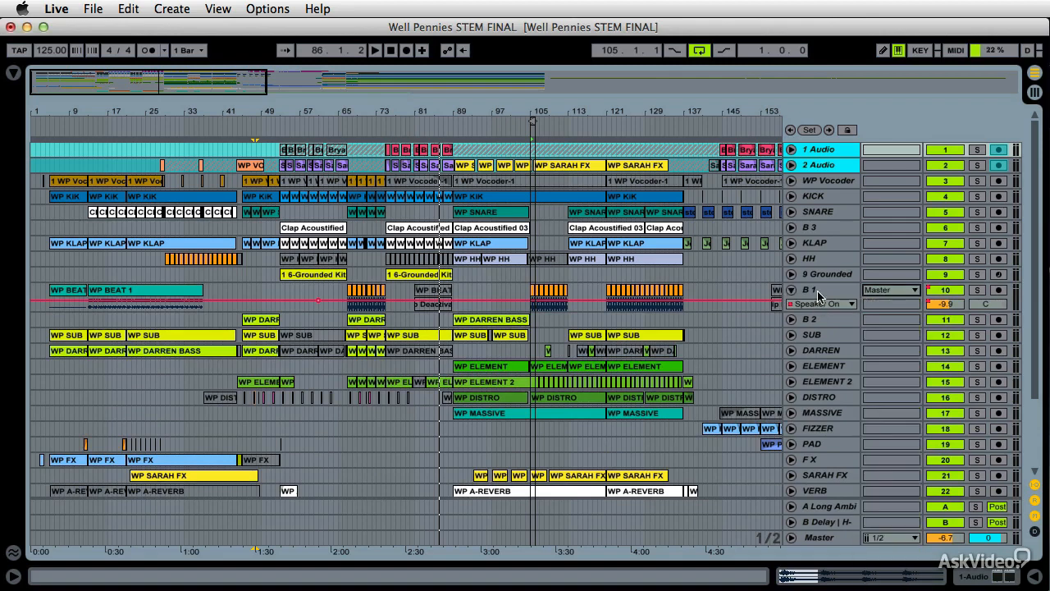
Unfold the Master track, choose 1/2 for its cue output, and fold it again
left_click(791, 538)
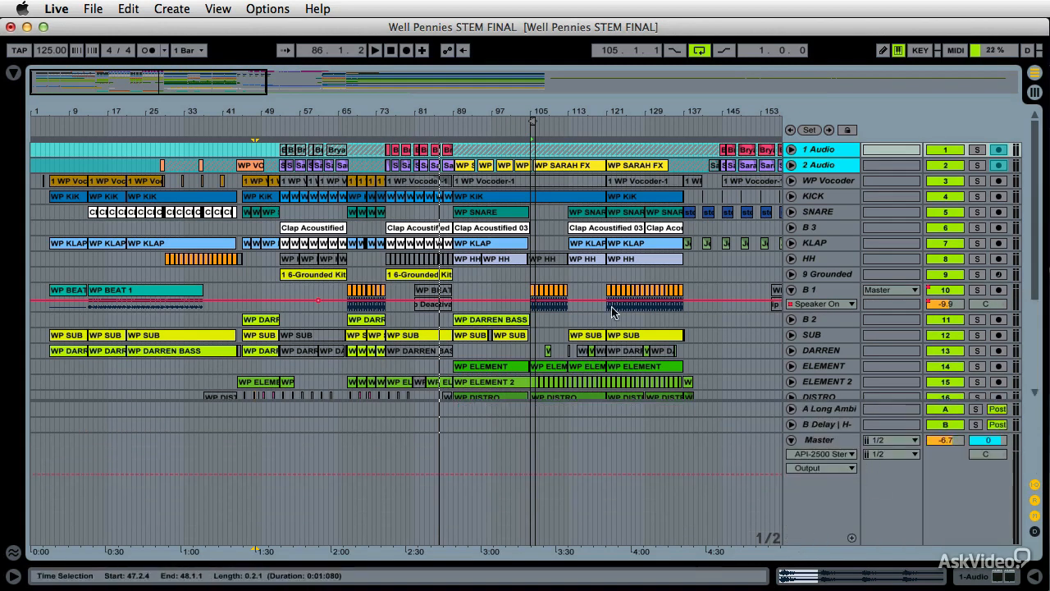
left_click(887, 456)
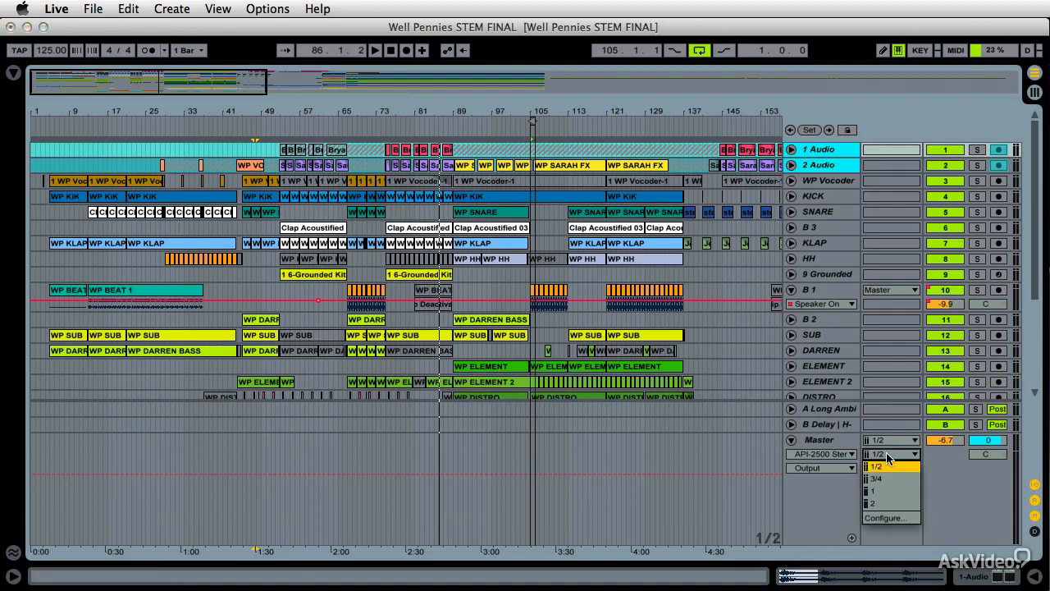
left_click(959, 466)
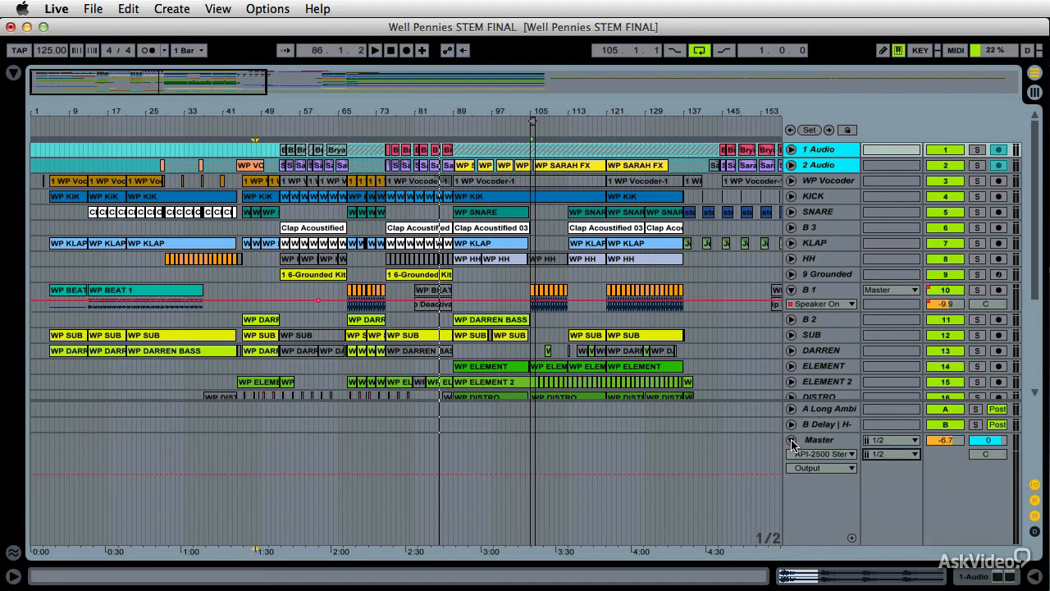
left_click(792, 442)
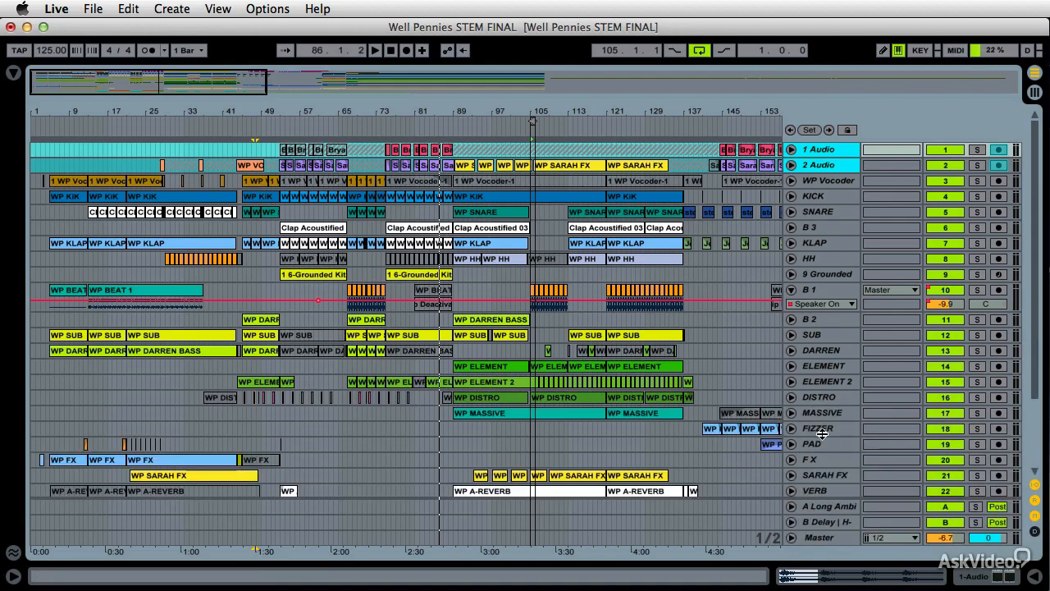
Route the outputs of the B 1 and 9 Grounded tracks to Master
left_click(886, 291)
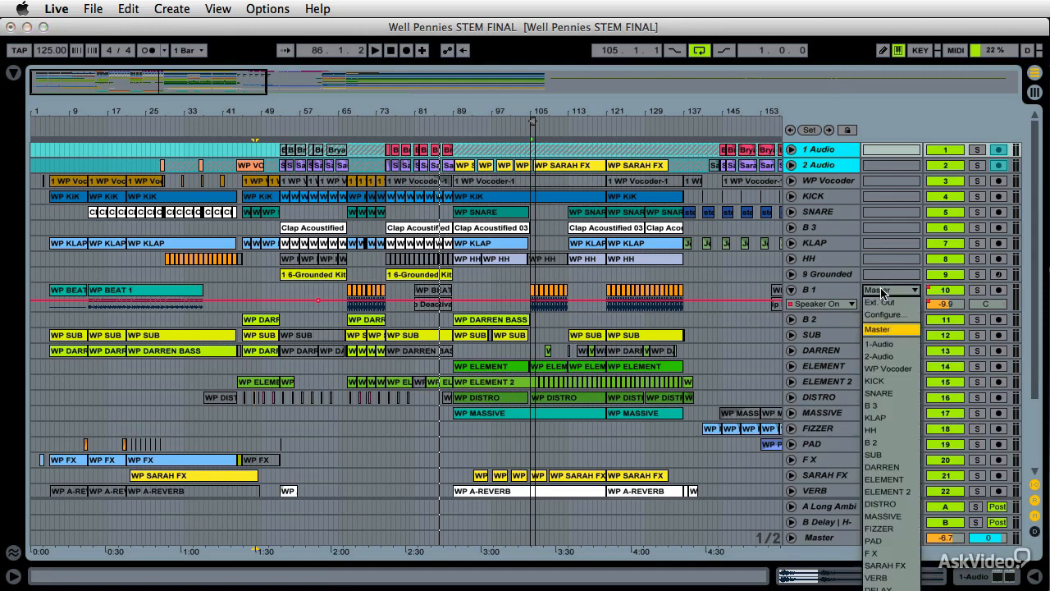
left_click(882, 329)
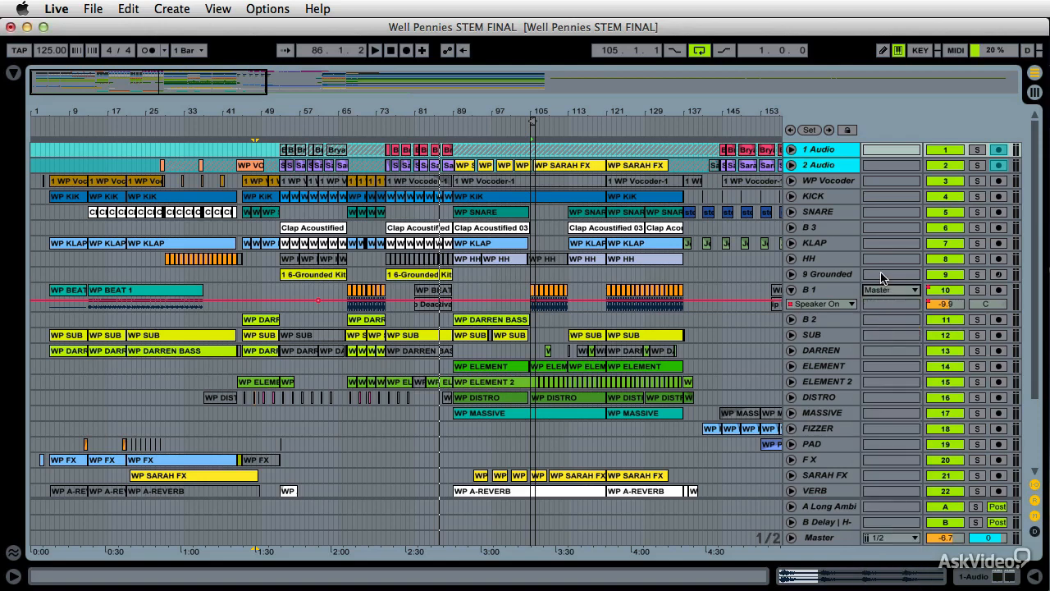
left_click(792, 274)
left_click(891, 274)
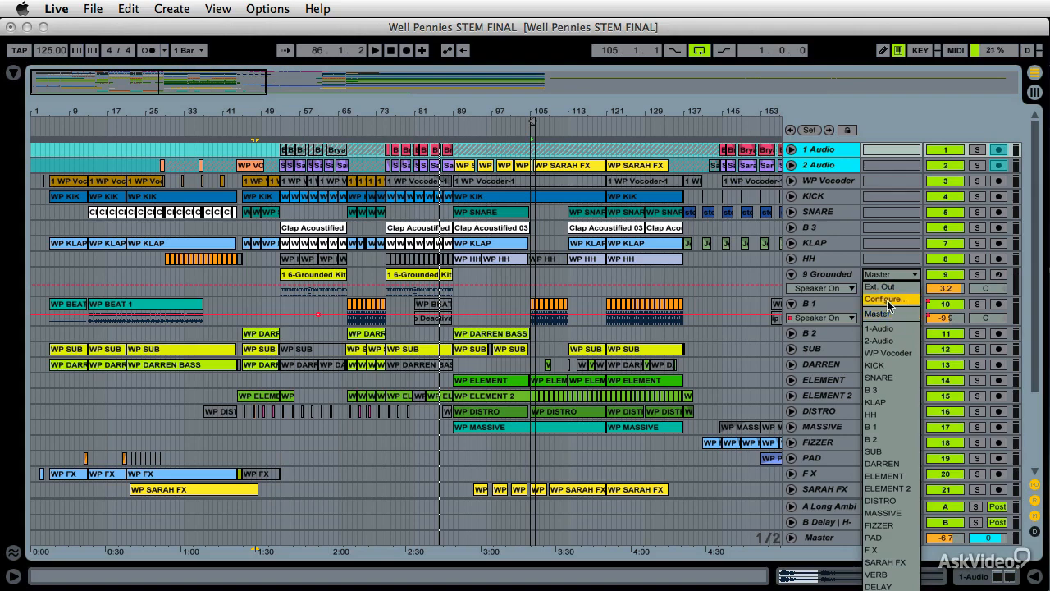
left_click(889, 315)
left_click(791, 274)
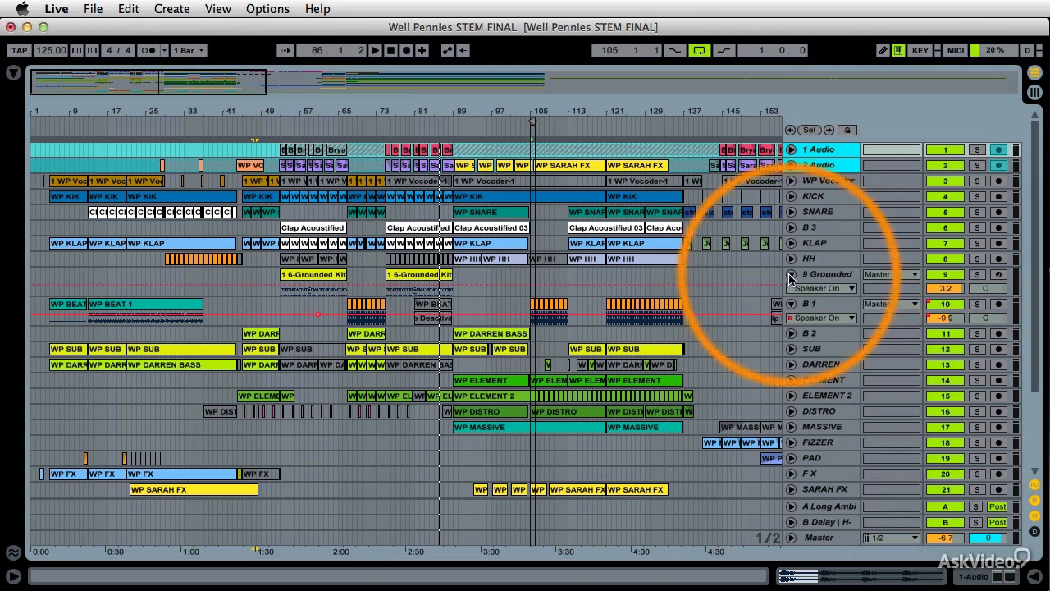
Enlarge the B 1 track's height to show its full input and output routing
left_click(791, 290)
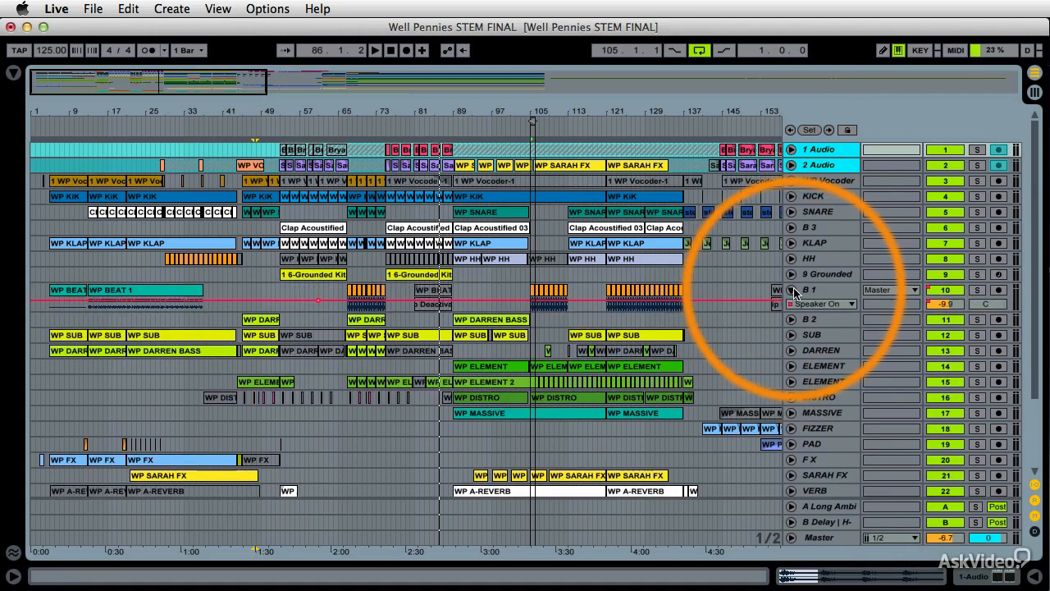
left_click(791, 289)
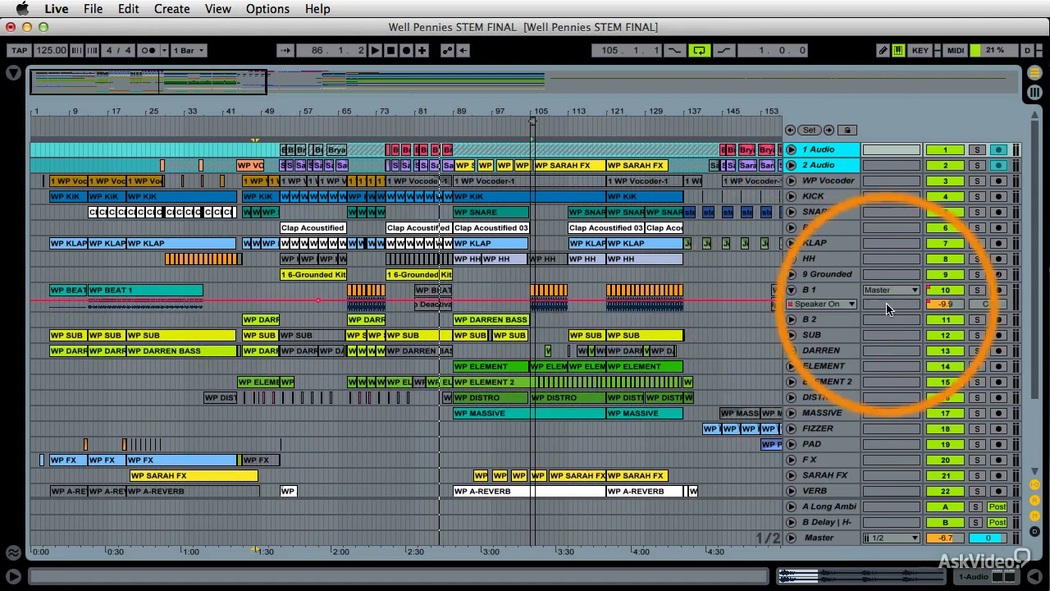
left_click_drag(847, 312, 848, 374)
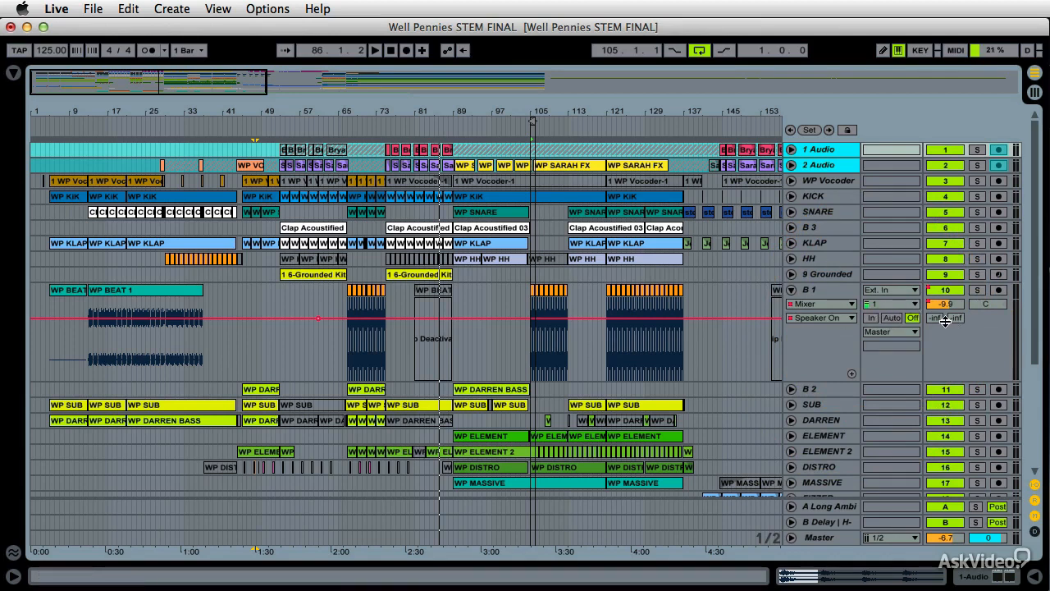
Inspect the B 1 track's input type choices and its monitoring setting
left_click(887, 290)
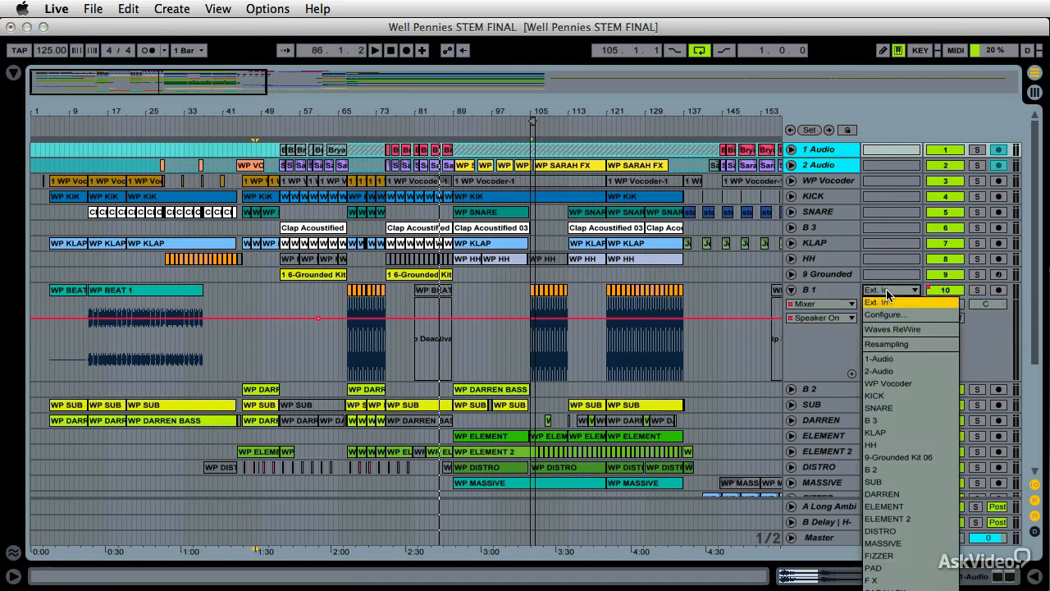
left_click(816, 334)
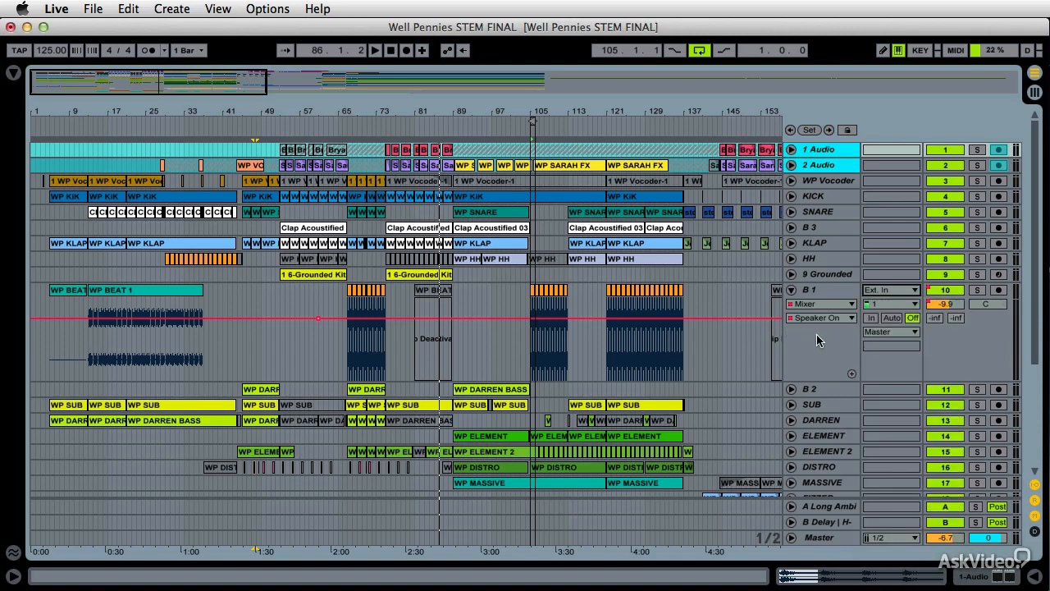
left_click(912, 318)
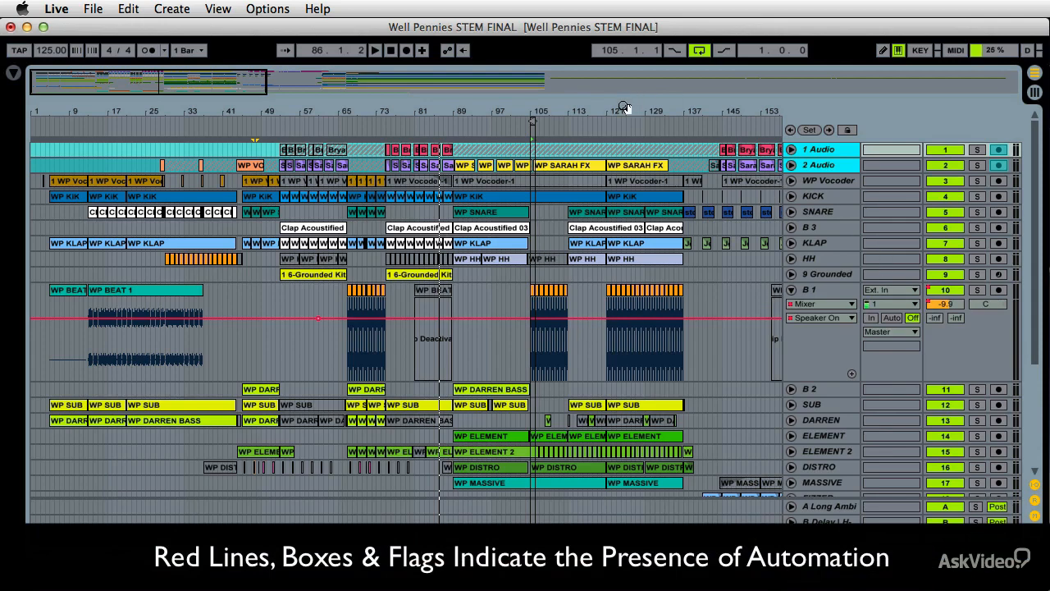
Display the B 1 track's Track Volume automation envelope in its lane
left_click_drag(624, 108, 174, 111)
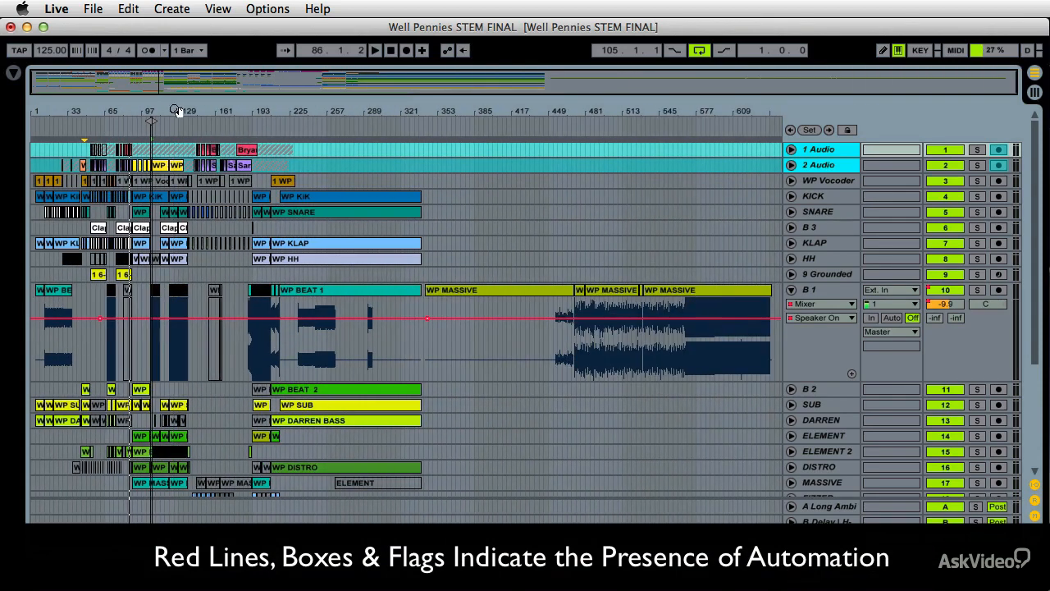
left_click(802, 318)
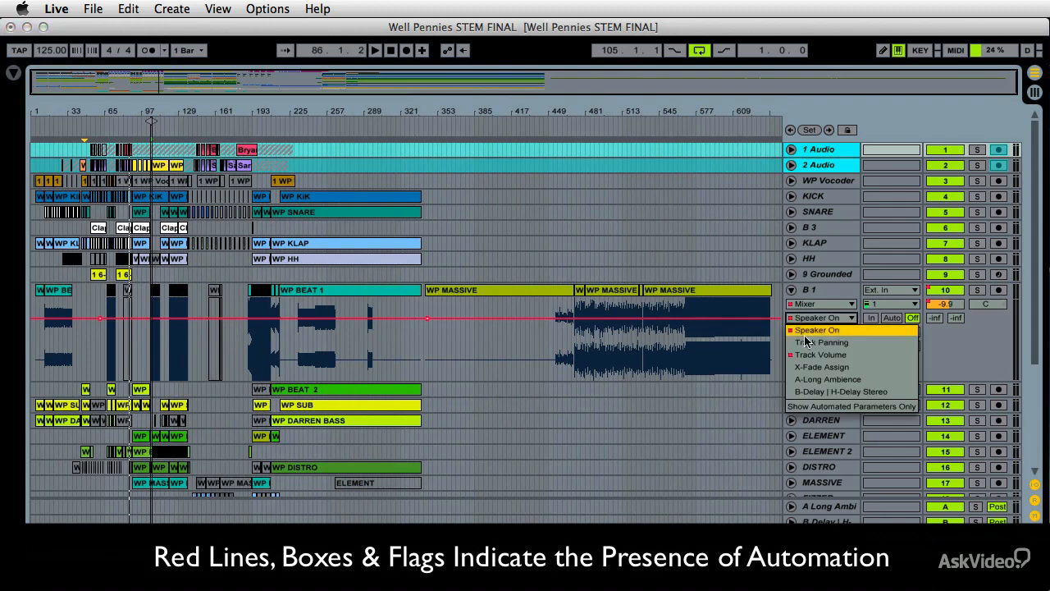
left_click(813, 354)
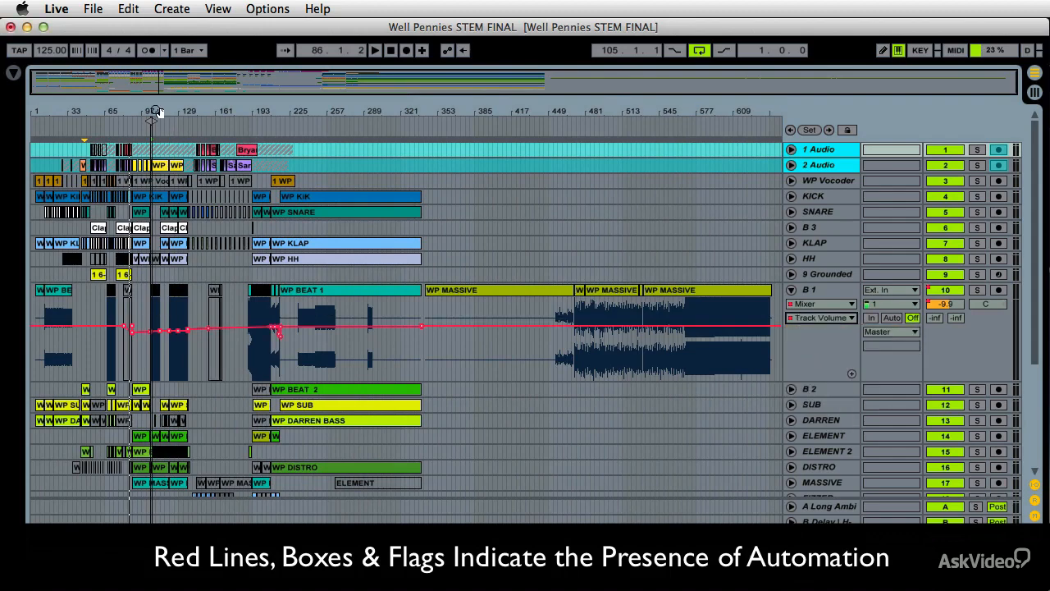
left_click_drag(157, 112, 156, 168)
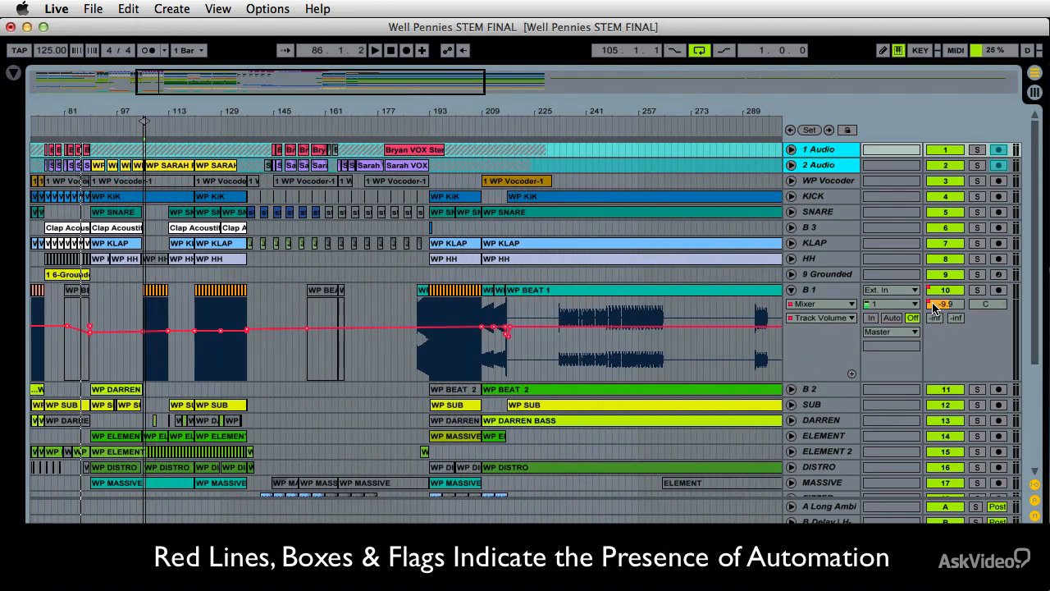
Unfold and fold the B 1, 9 Grounded, HH and B 2 tracks to compare their lanes
left_click(792, 291)
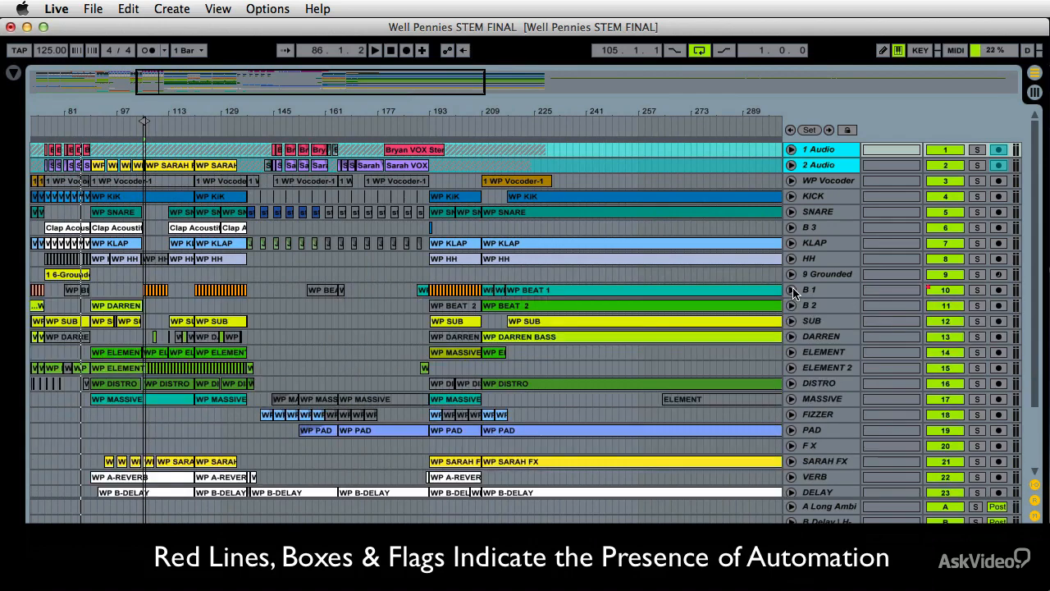
left_click(793, 275)
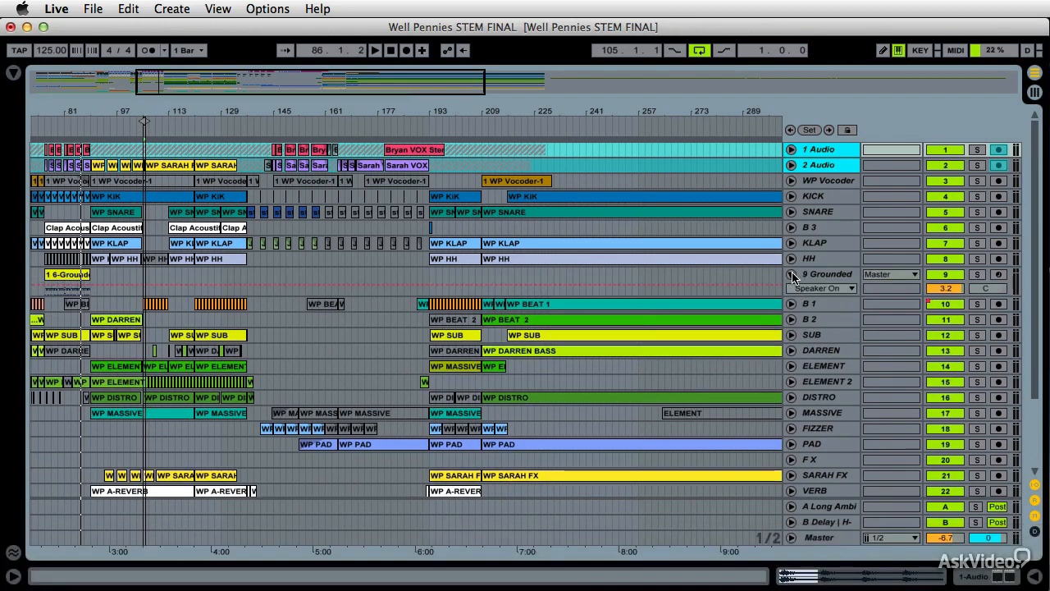
left_click(793, 276)
left_click(793, 259)
left_click(793, 259)
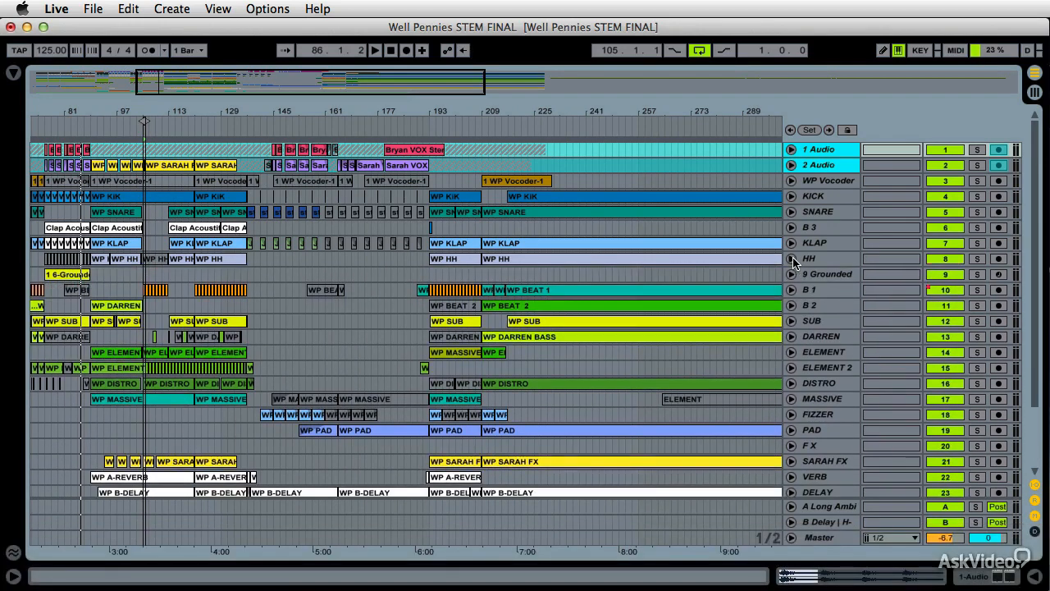
left_click(792, 307)
left_click(792, 307)
Unfold the B 1 track and reduce its lane height
left_click(793, 290)
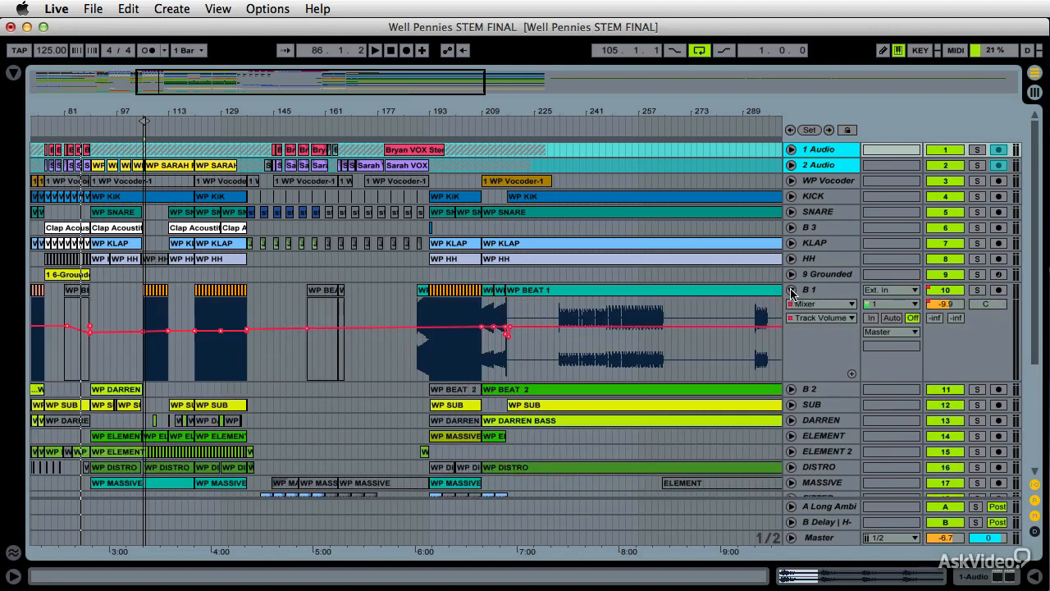
left_click(792, 291)
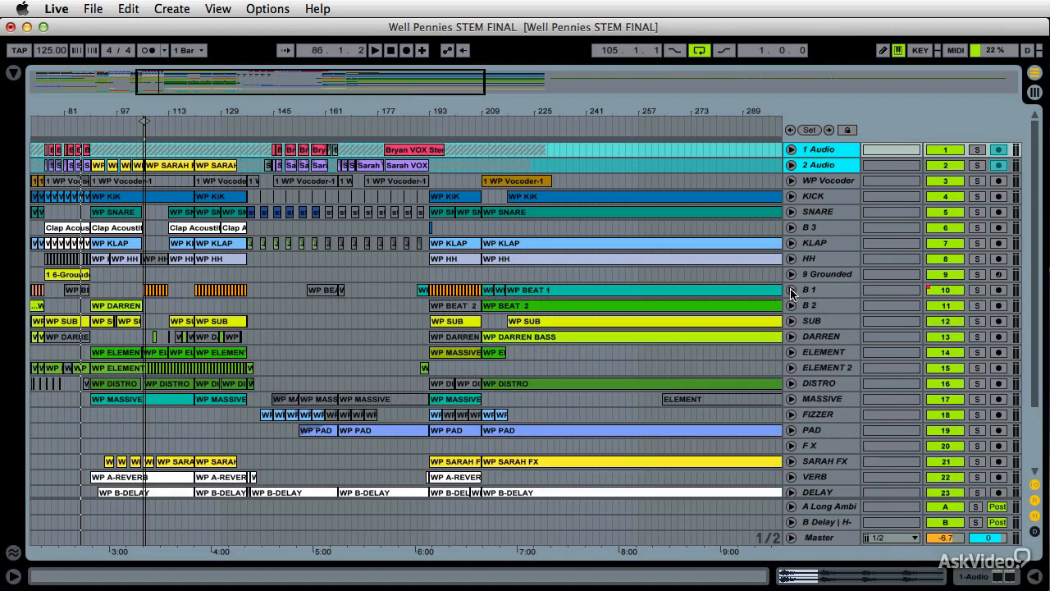
left_click(792, 291)
left_click(792, 291)
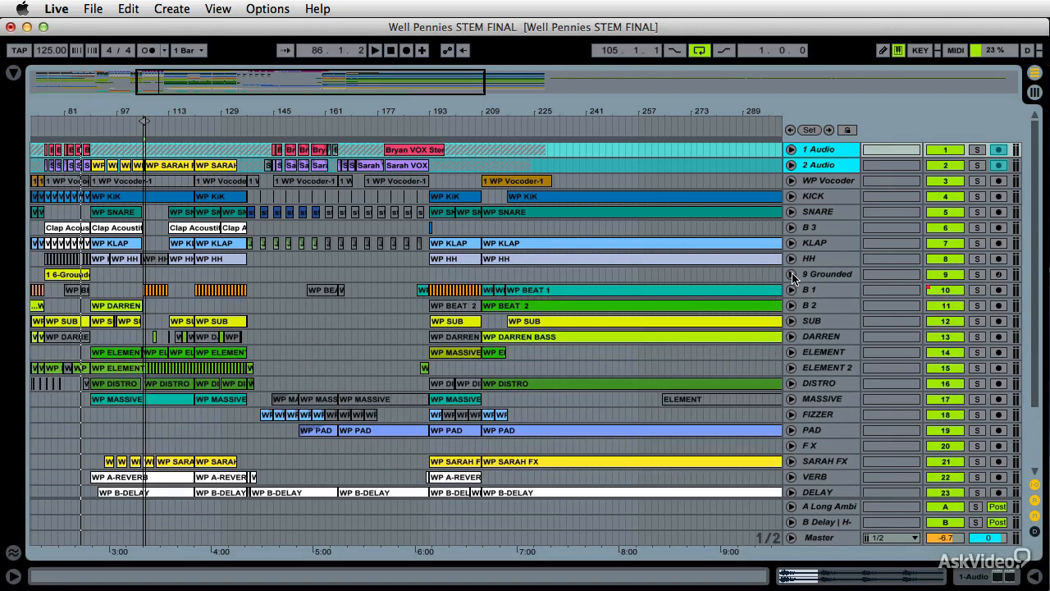
left_click(791, 274)
left_click(791, 274)
left_click(792, 258)
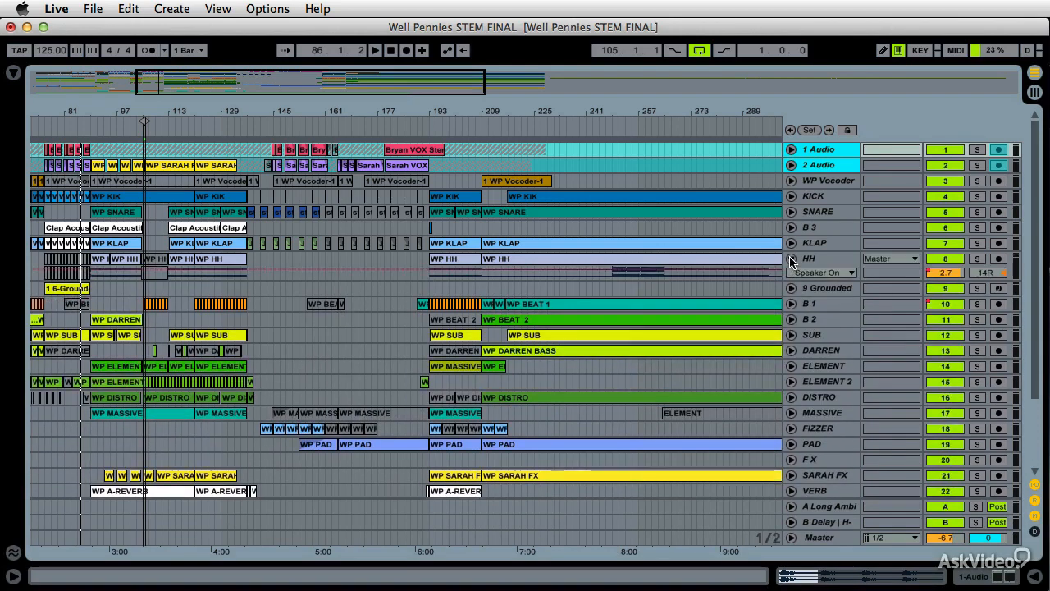
left_click(792, 258)
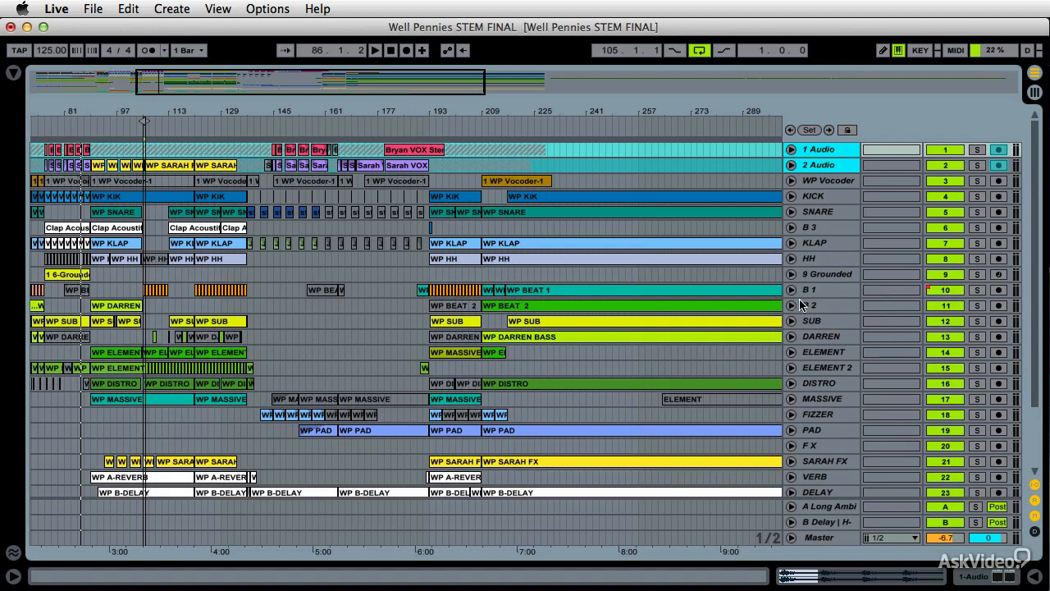
left_click(791, 290)
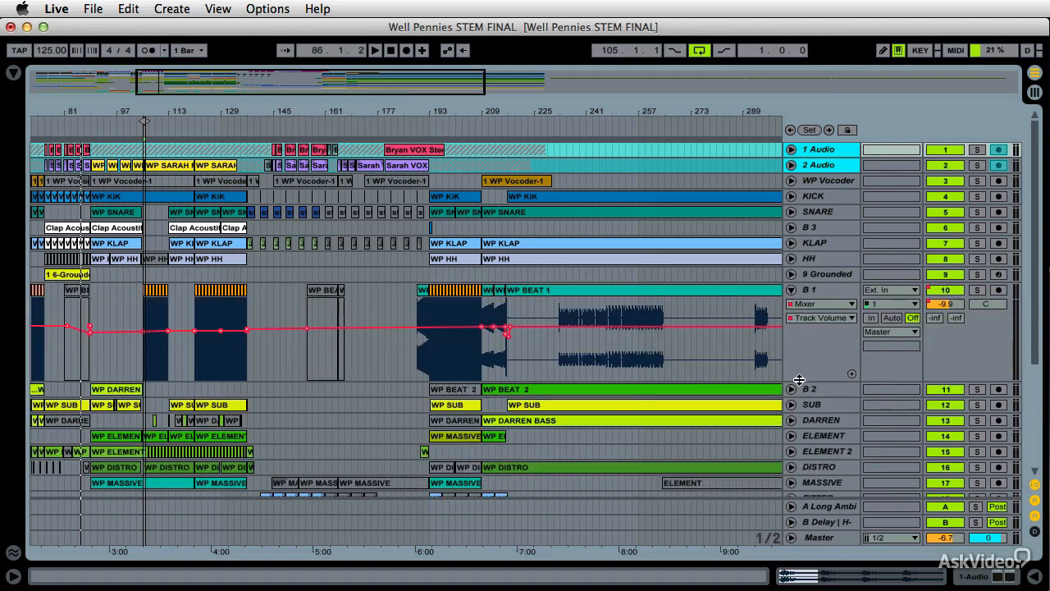
left_click_drag(799, 380, 806, 352)
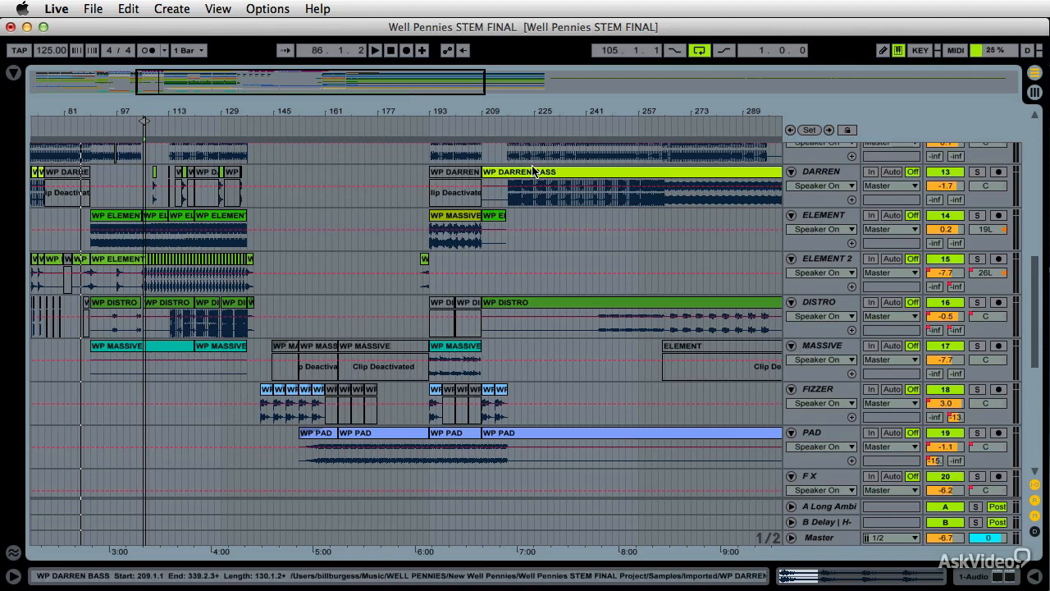
Fold all tracks and unfold SNARE, KLAP and B 1 in turn to check their lanes
scroll(768, 279, "up", 10)
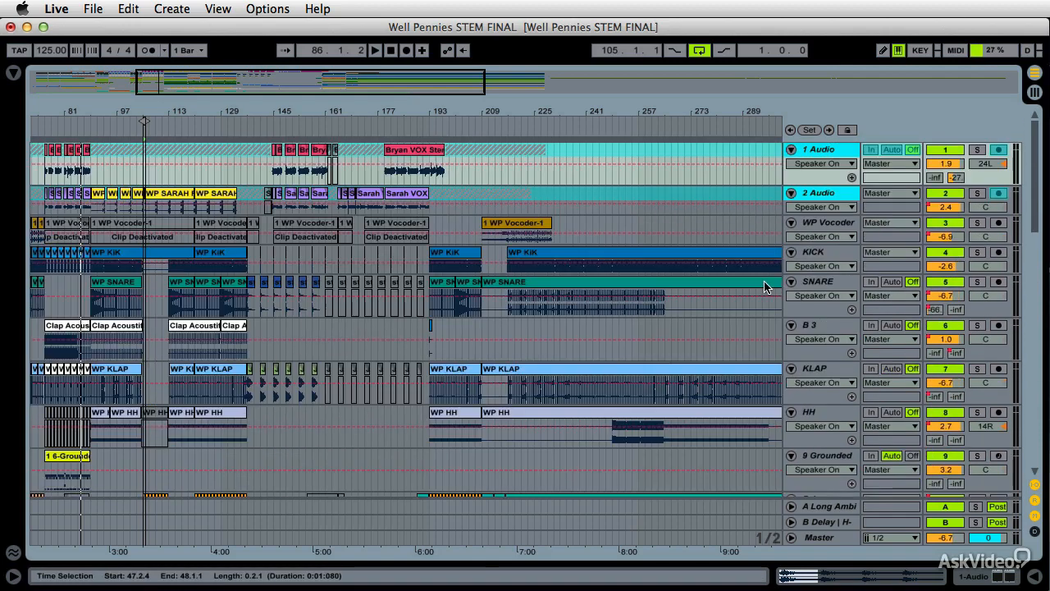
left_click(792, 197, "alt")
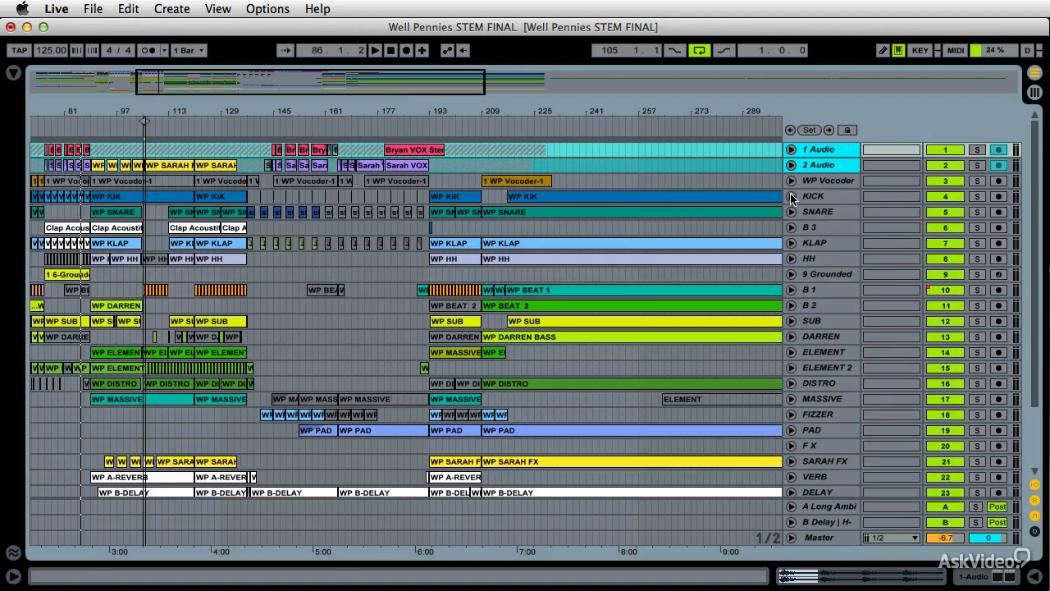
left_click(792, 212)
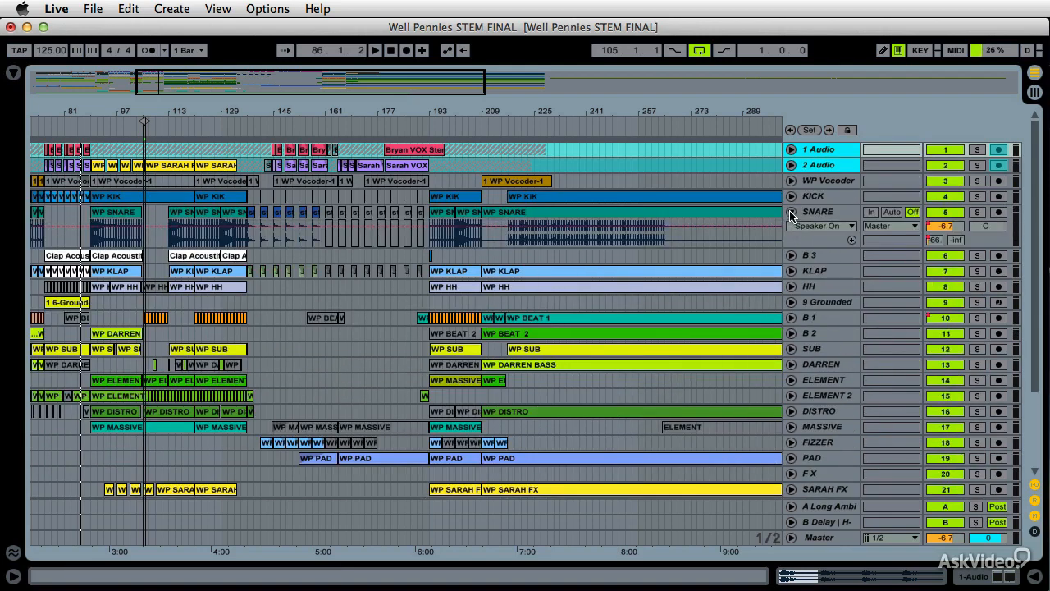
left_click(792, 212)
left_click(792, 244)
left_click(792, 243)
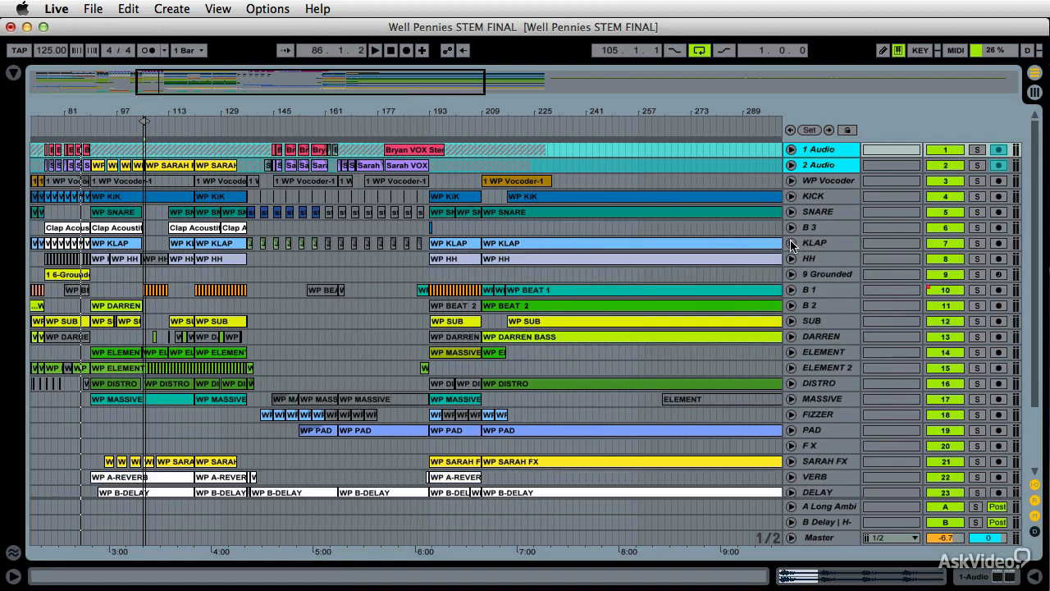
left_click(792, 290)
left_click(792, 289)
left_click(792, 290)
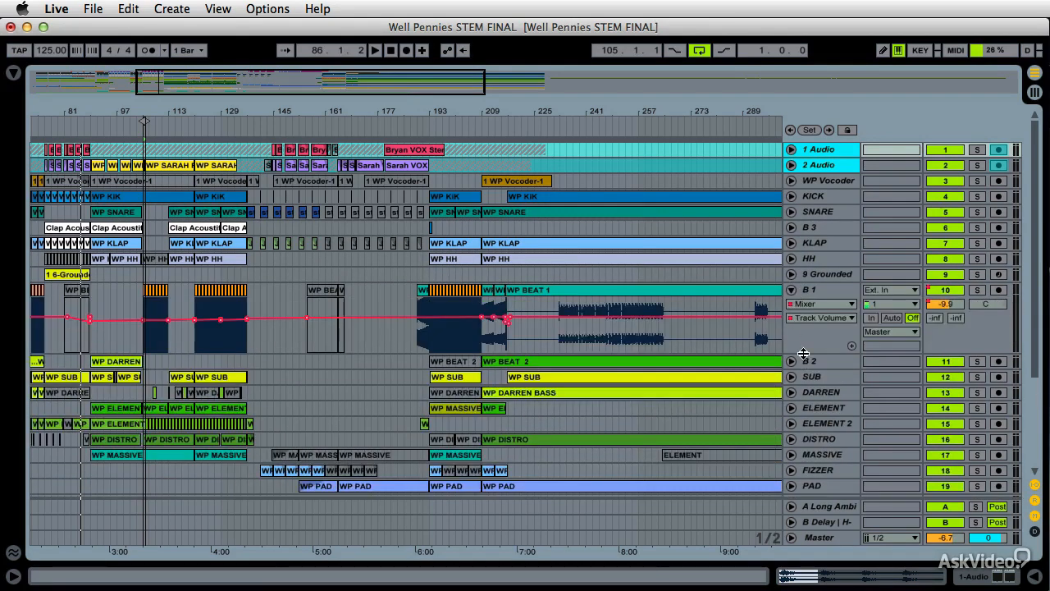
scroll(804, 353, "down", 10)
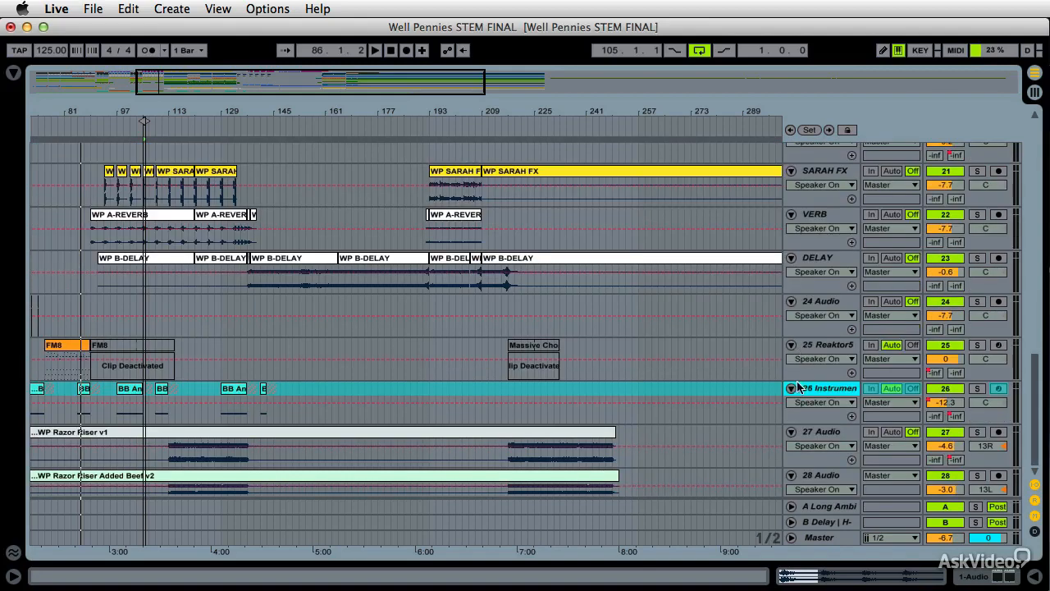
left_click(792, 347, "alt")
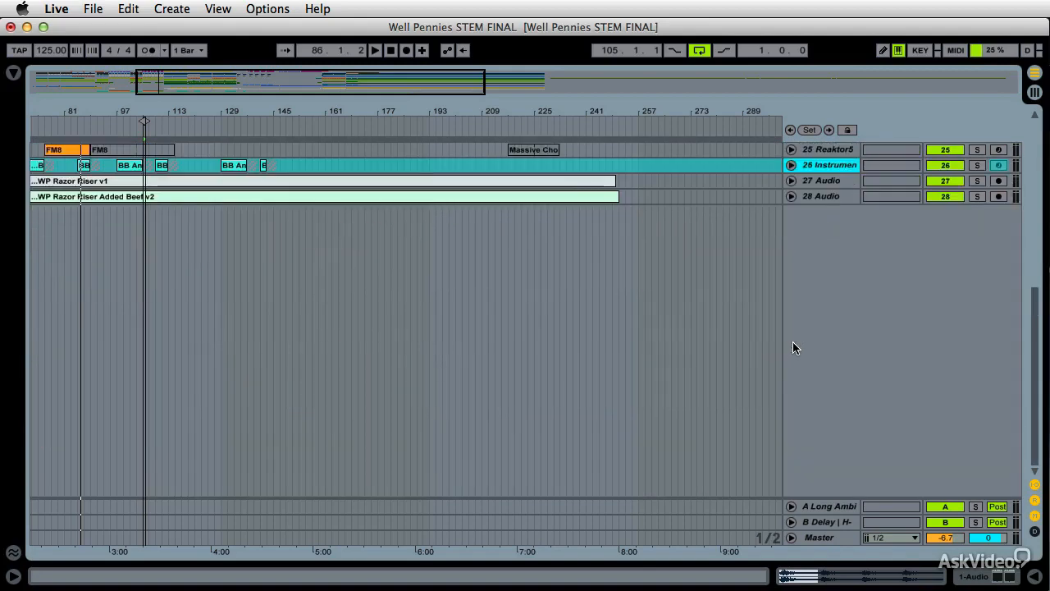
scroll(792, 341, "up", 5)
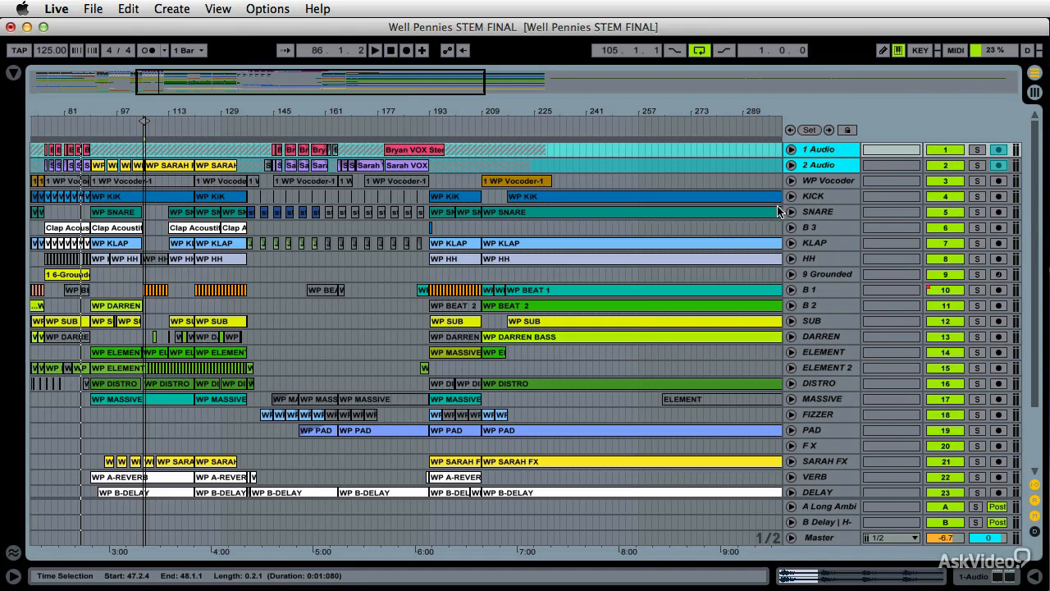
Select the tracks from KICK to B 2 and color them white
left_click(819, 197)
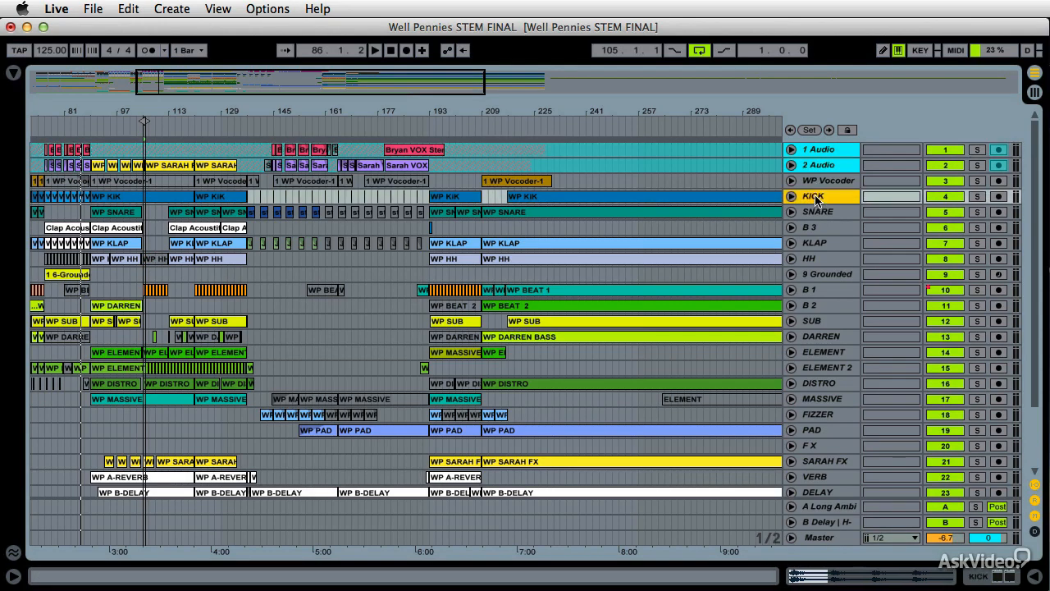
left_click(819, 307, "shift")
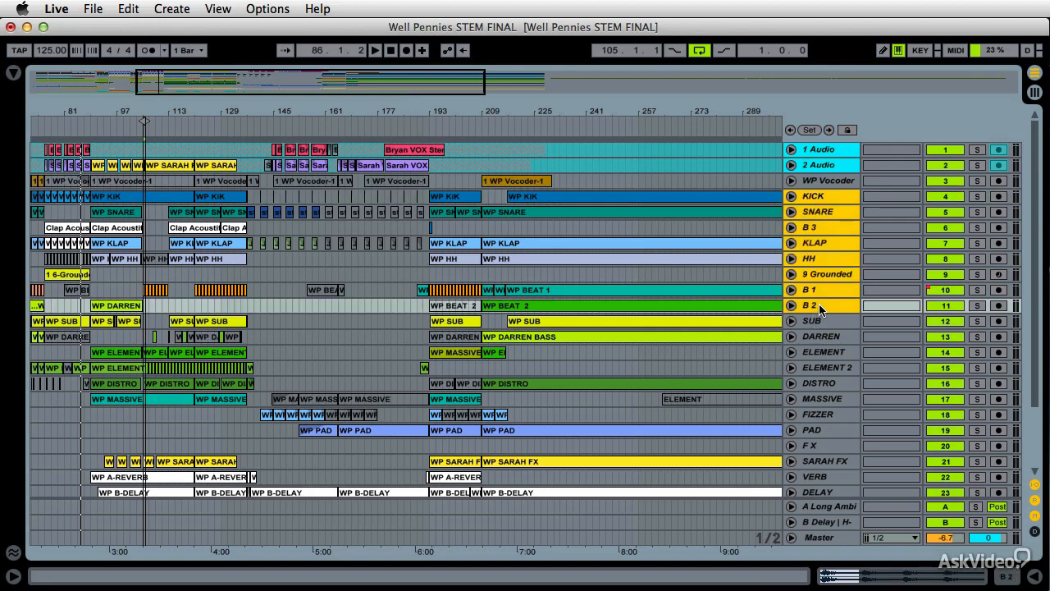
right_click(822, 277)
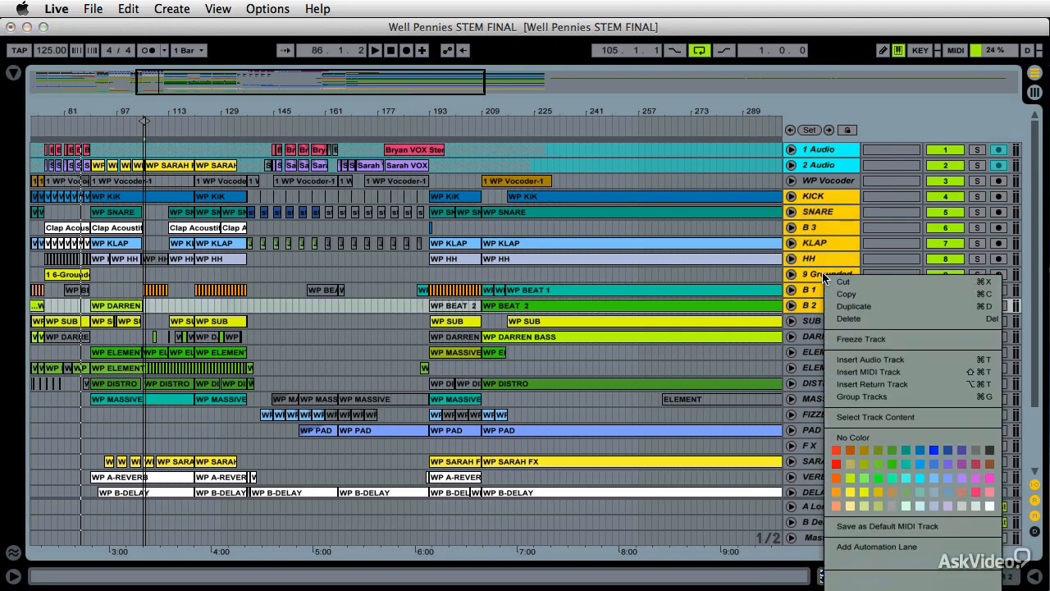
left_click(991, 506)
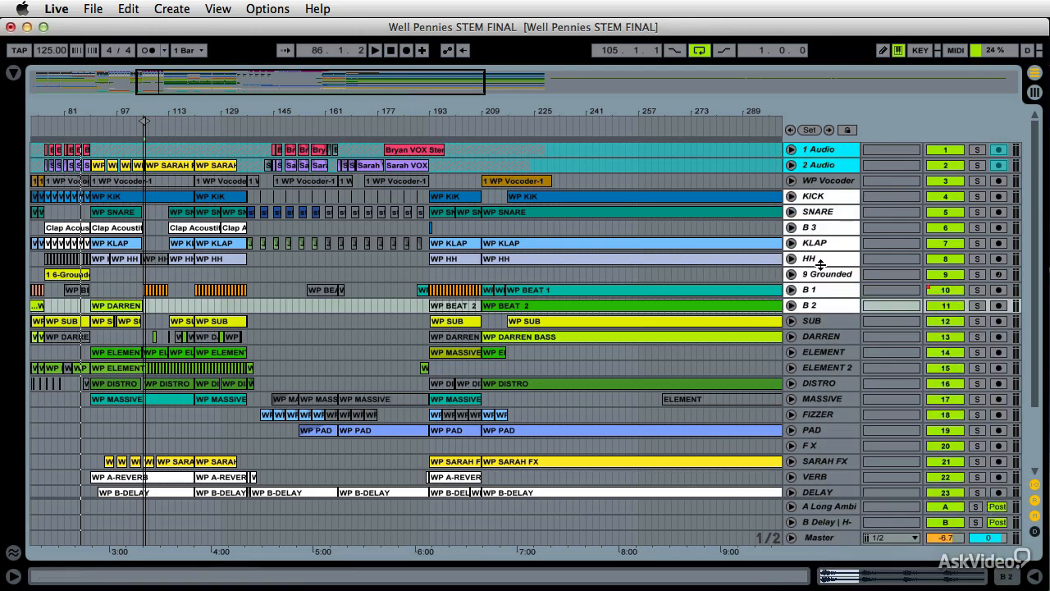
Start playback and deactivate the KICK track with its track activator
left_click(947, 197)
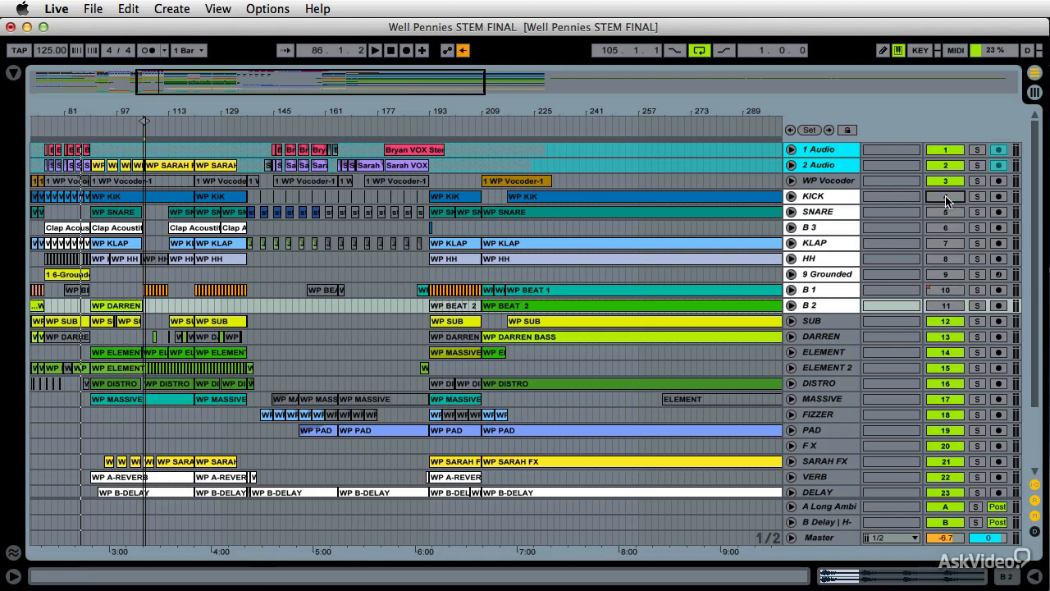
left_click(946, 197)
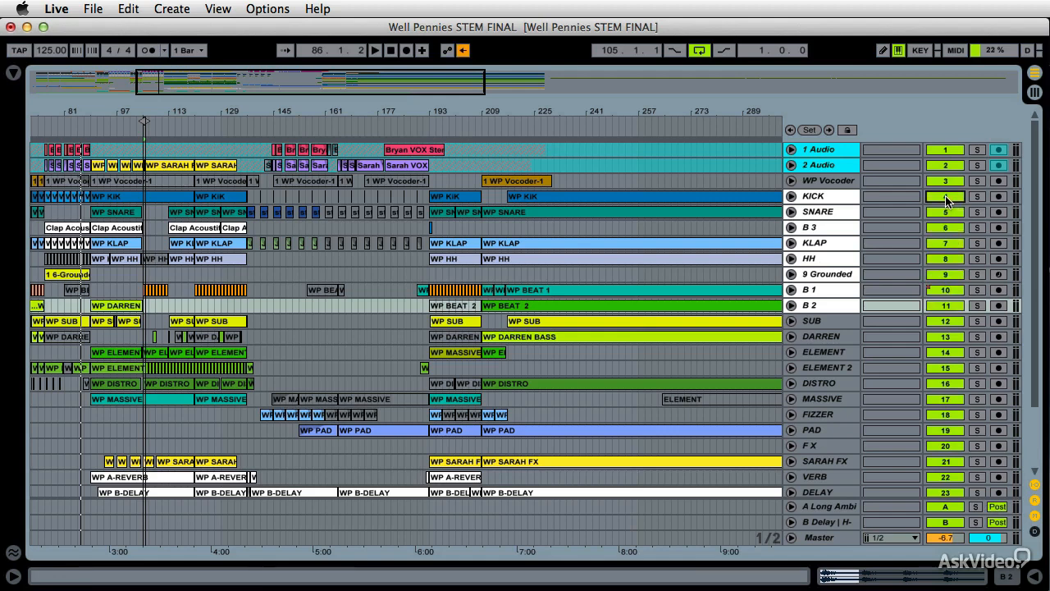
left_click(946, 197)
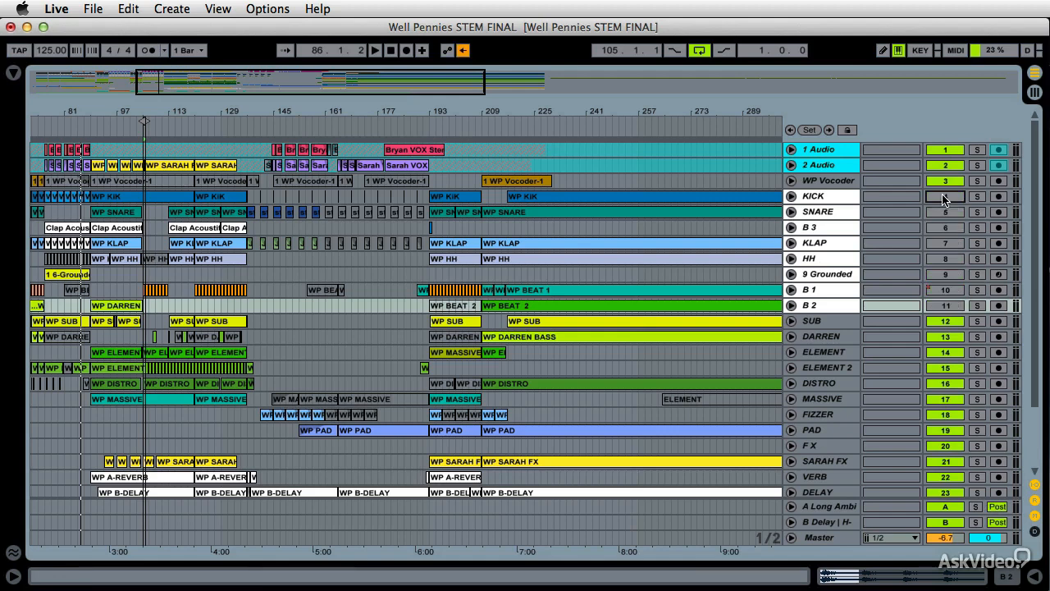
left_click(944, 198)
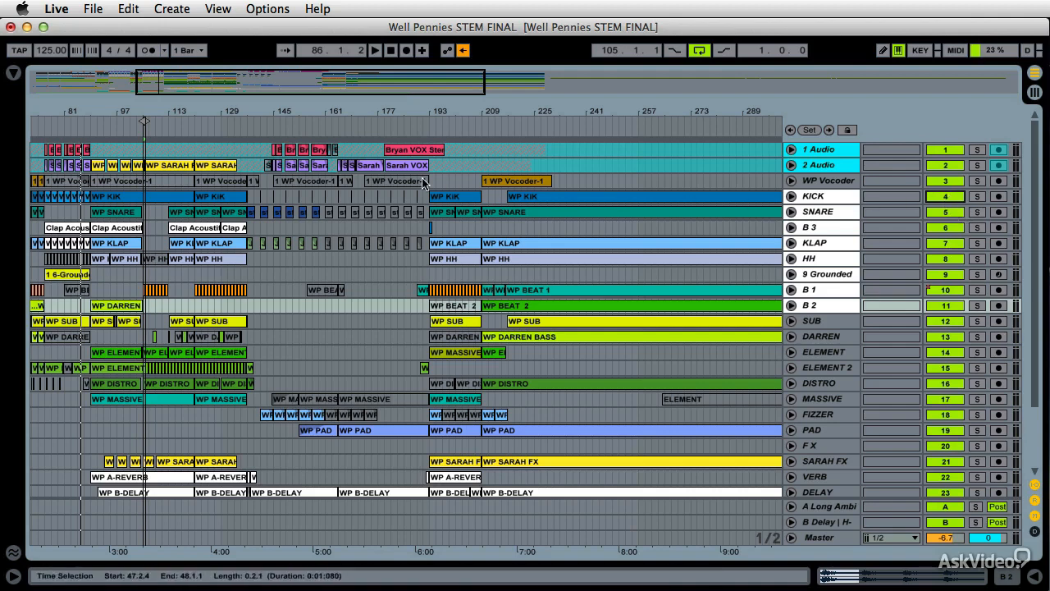
key("space")
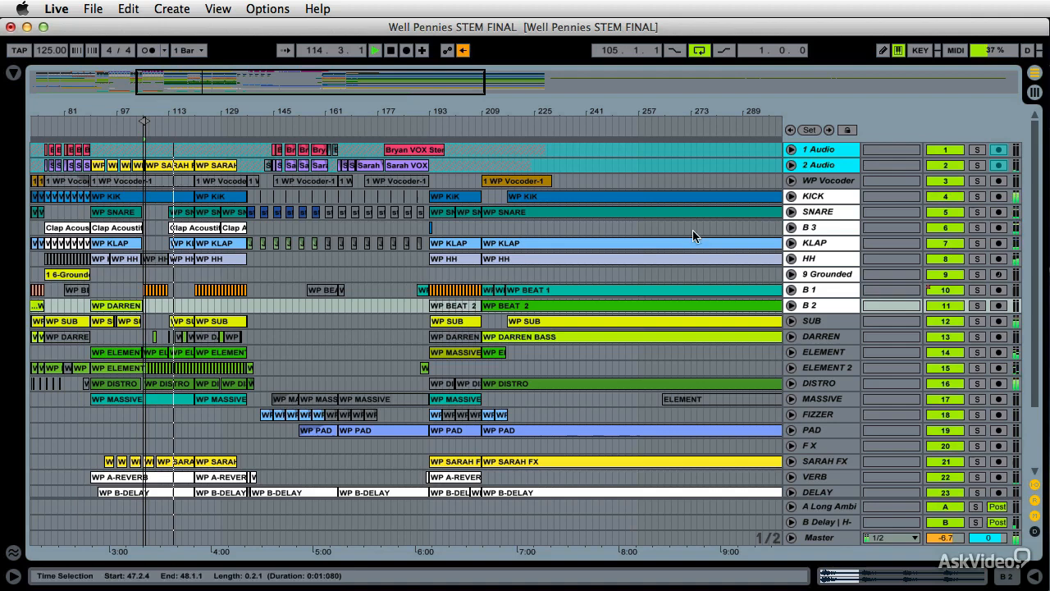
left_click(946, 196)
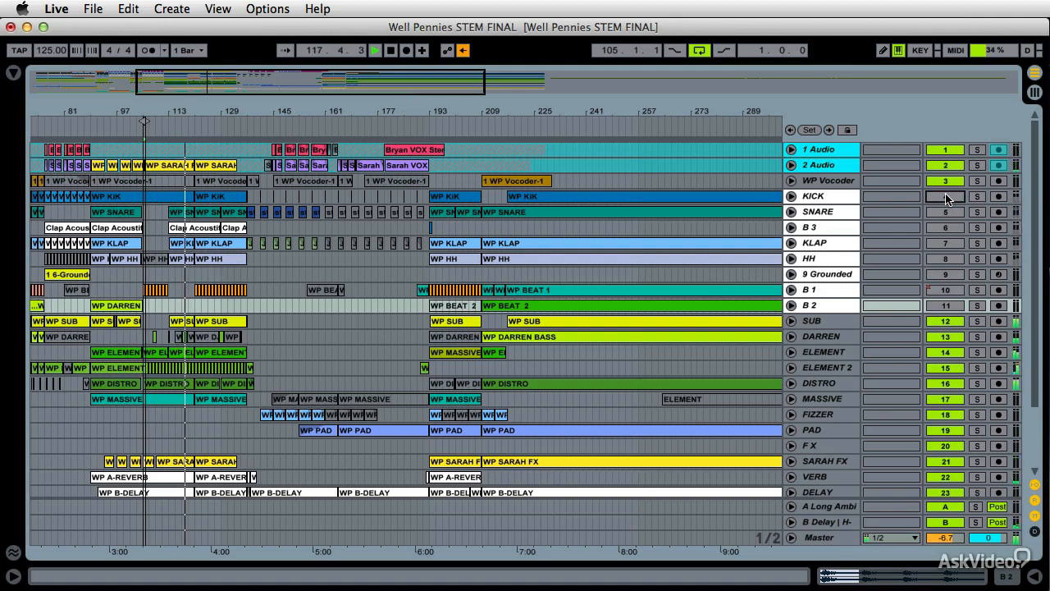
Toggle the KICK track's activator on and off to audition the kick, leaving it active, and stop playback
left_click(946, 196)
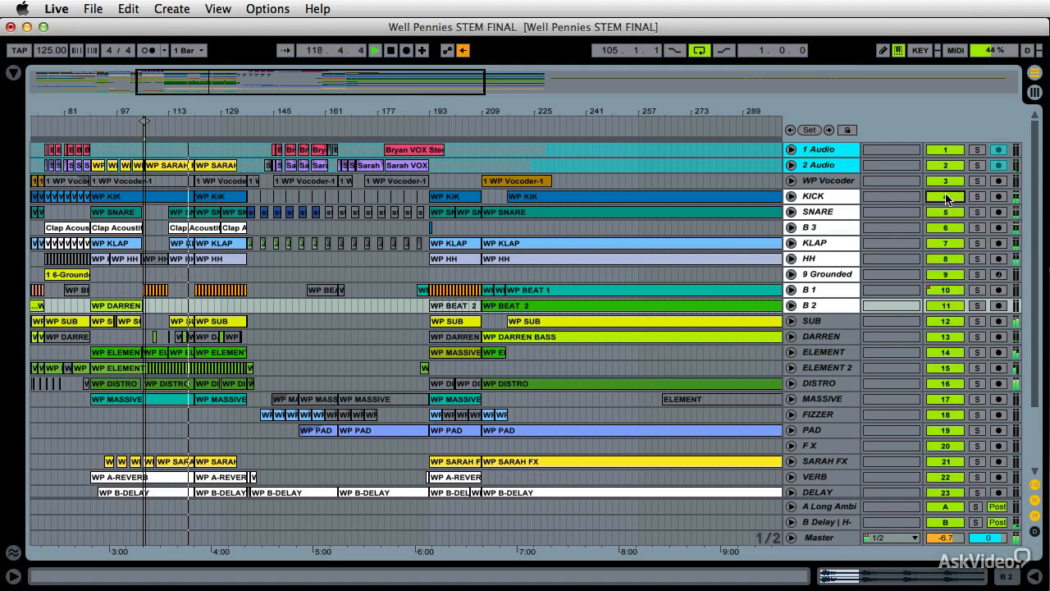
left_click(946, 196)
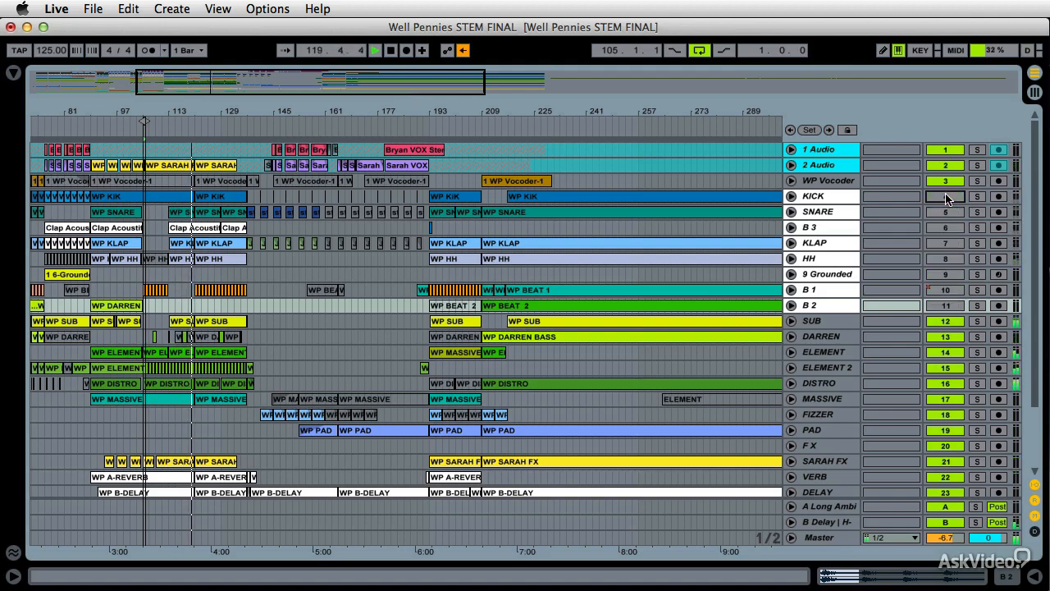
left_click(946, 196)
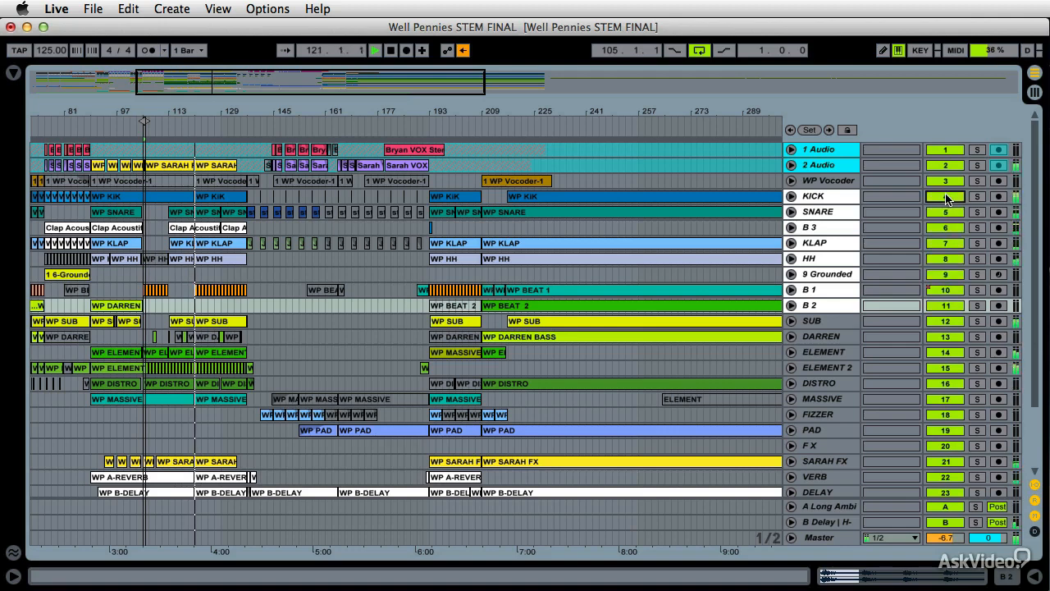
key("space")
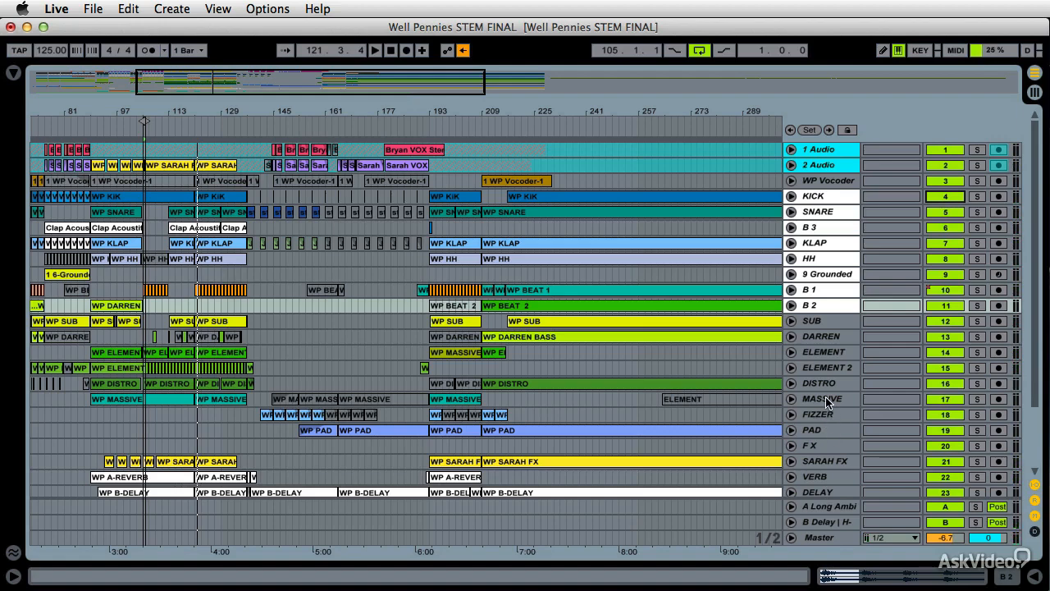
Select the 27 Audio and 28 Audio tracks together and toggle their track activators on and off during playback
scroll(828, 473, "down", 5)
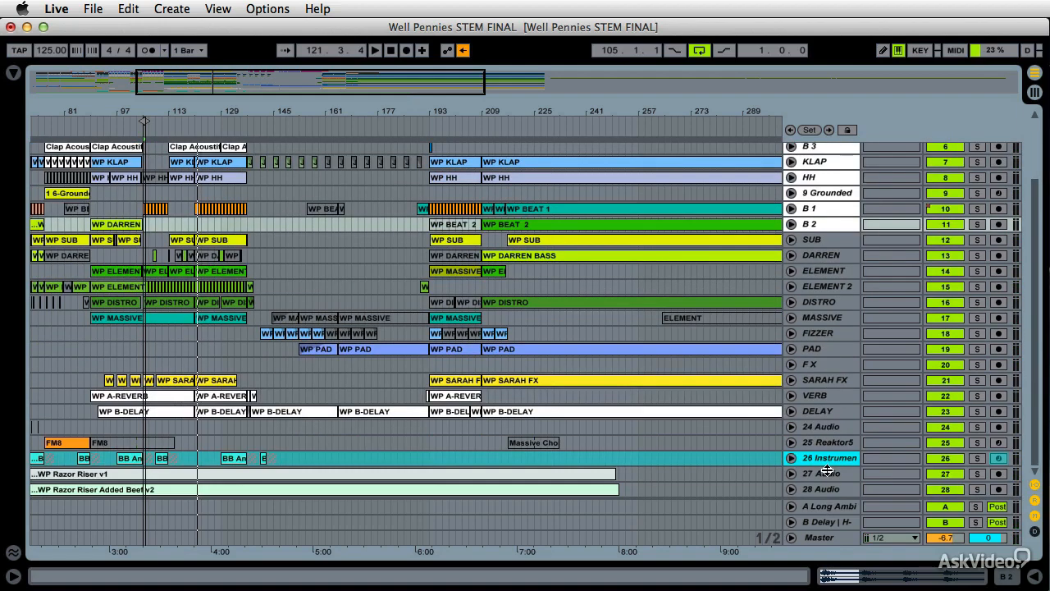
left_click(826, 479)
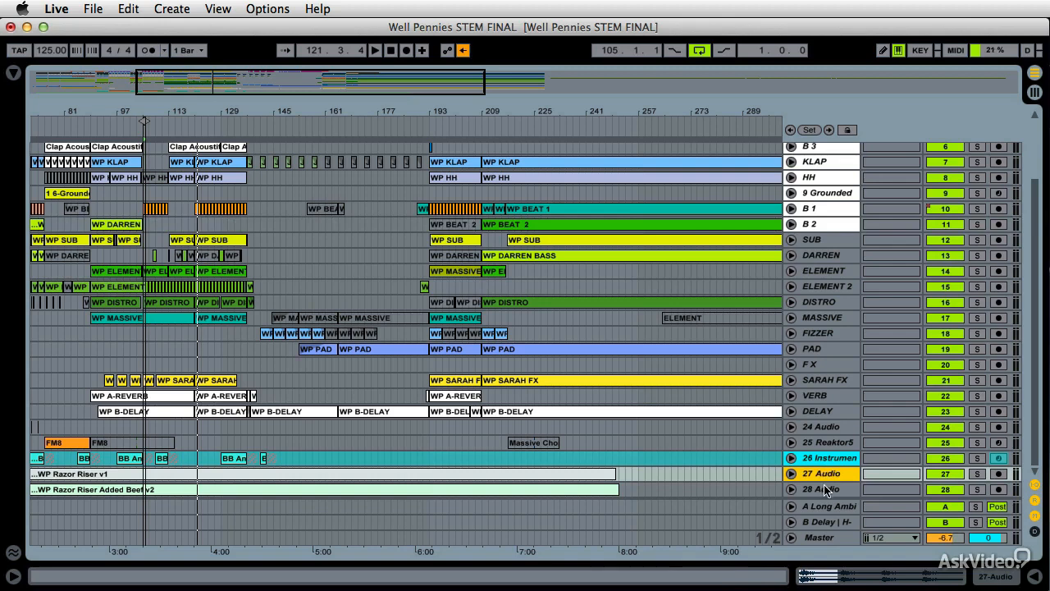
left_click(826, 489, "shift")
right_click(828, 476)
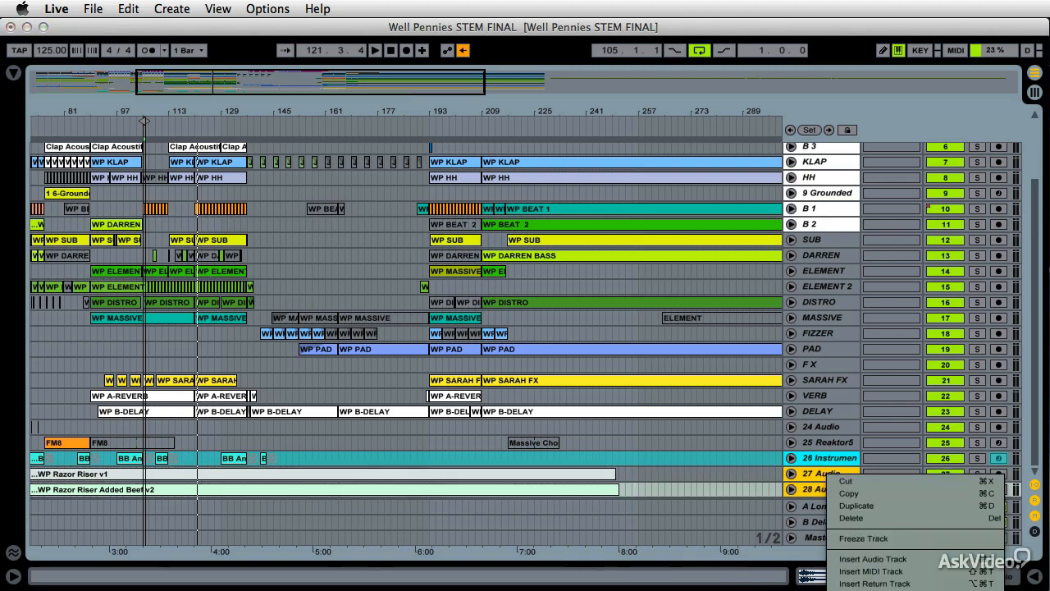
left_click(909, 589)
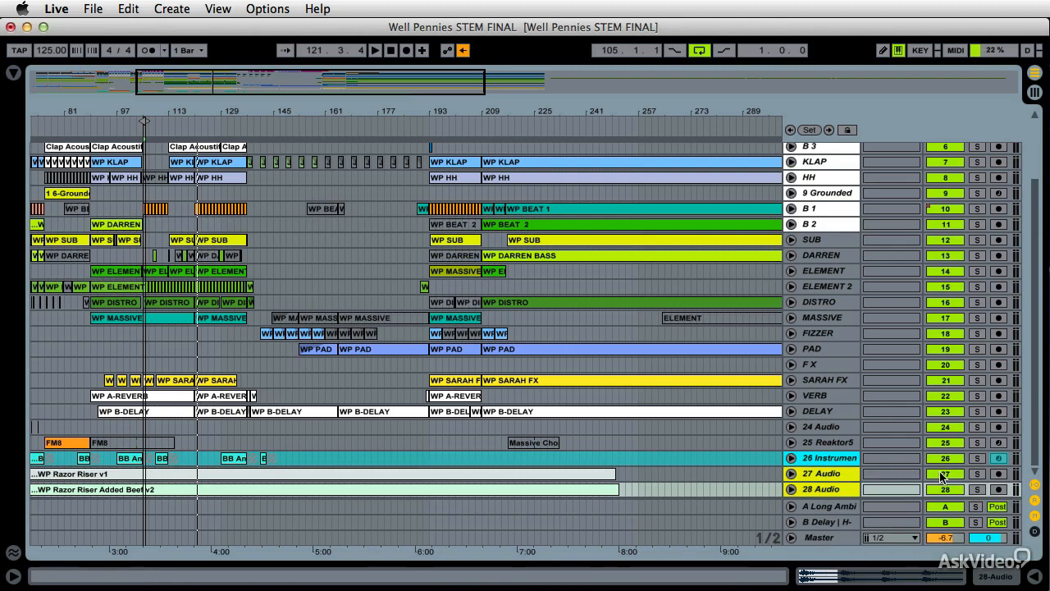
key("space")
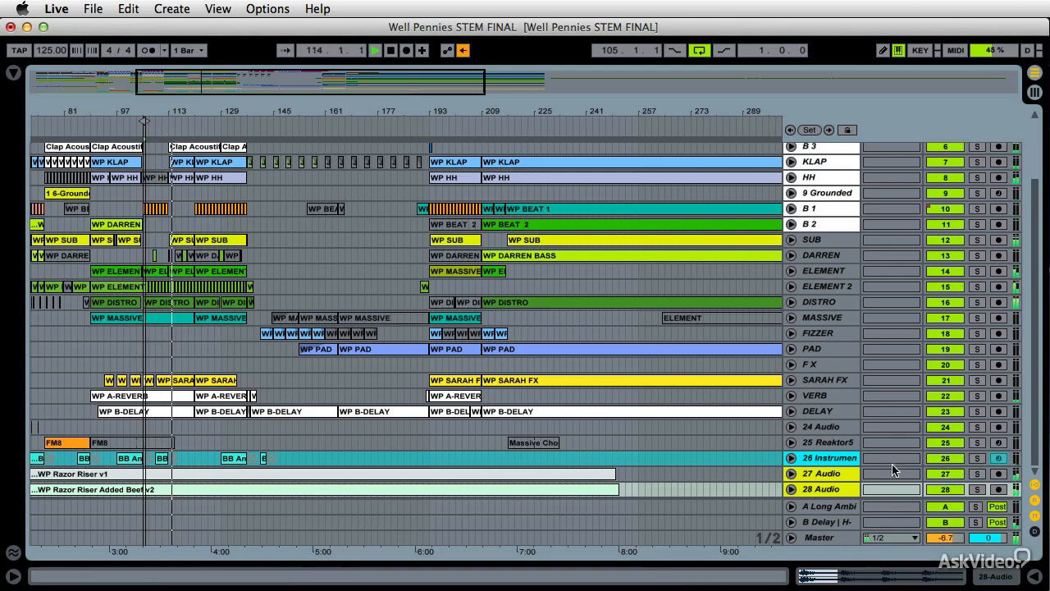
left_click(949, 478)
left_click(948, 478)
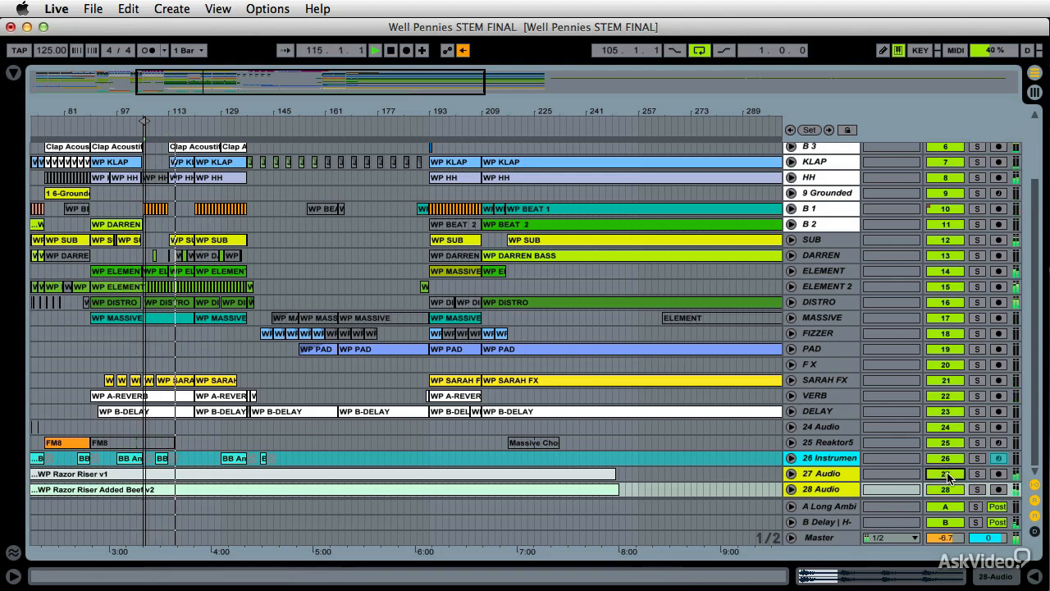
left_click(948, 478)
left_click(949, 477)
left_click(949, 477)
left_click(948, 478)
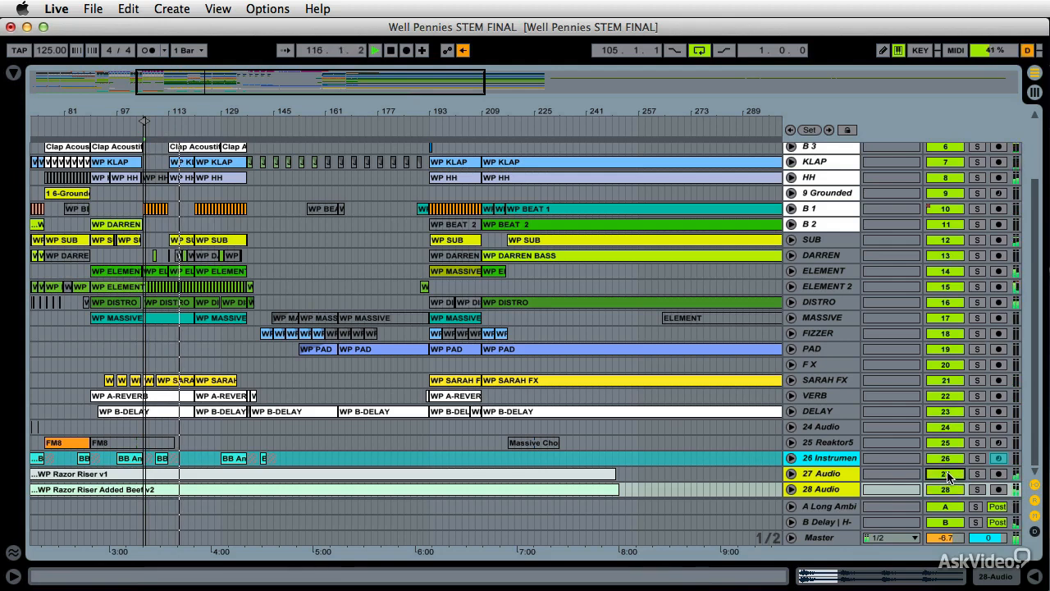
left_click(948, 476)
left_click(949, 476)
left_click(949, 476)
left_click(948, 476)
left_click(949, 476)
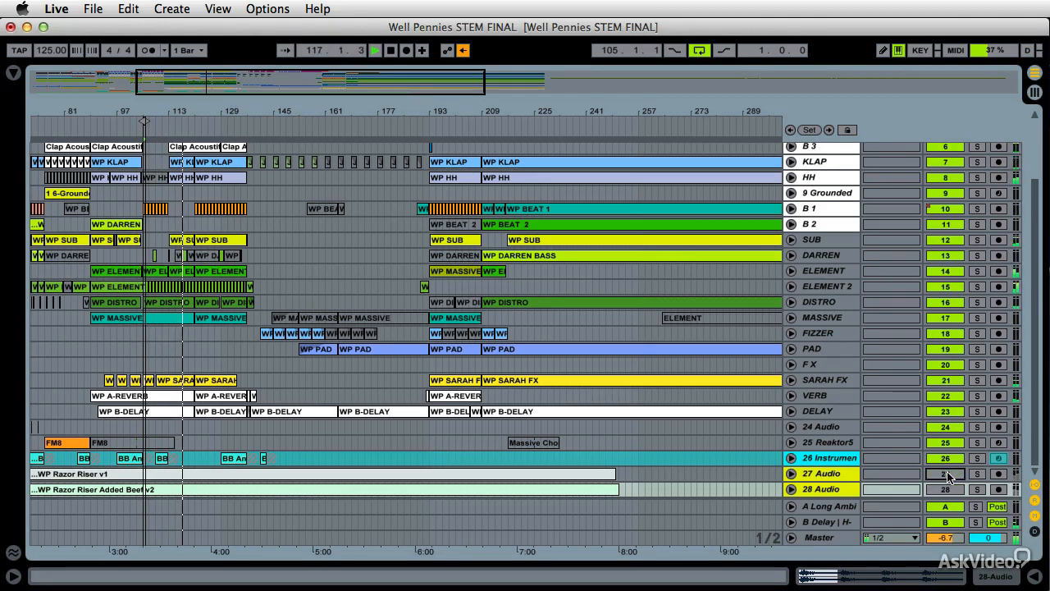
key("space")
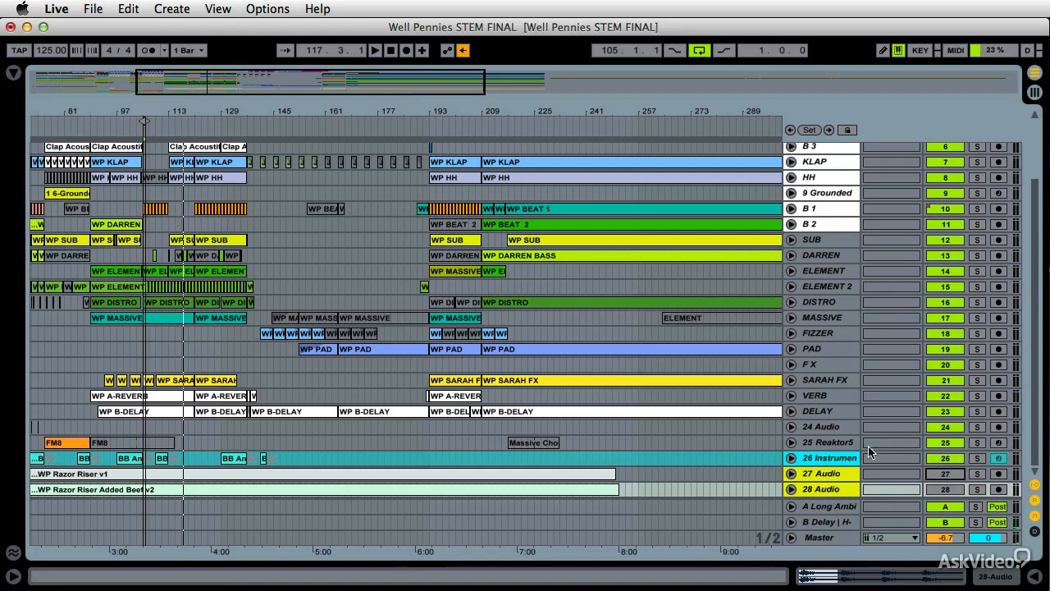
Play the arrangement and briefly solo the 27 Audio and 28 Audio tracks, then stop playback
key("space")
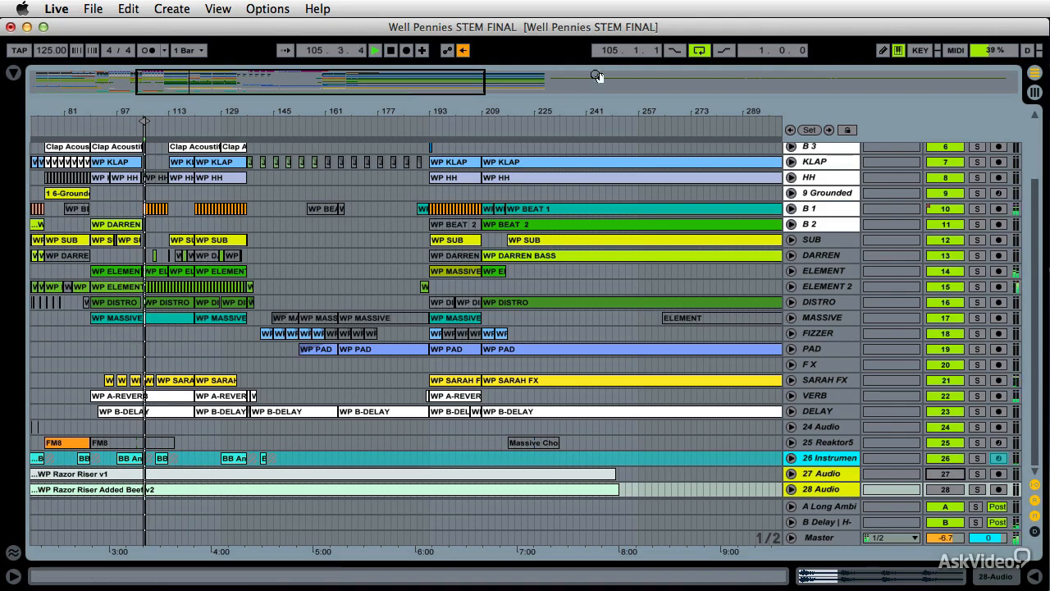
key("space")
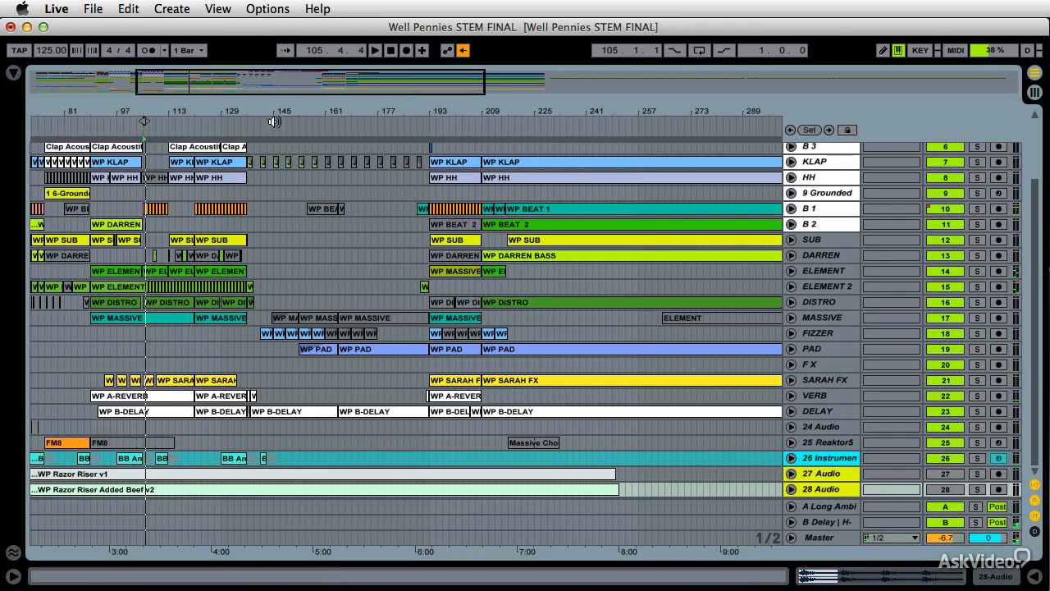
left_click(166, 122)
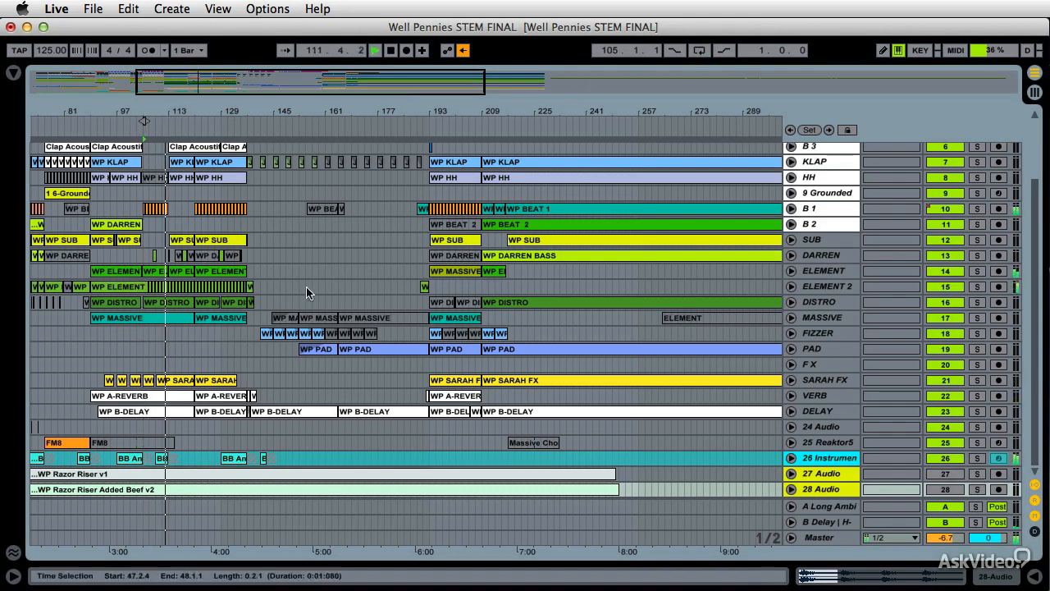
left_click(977, 473)
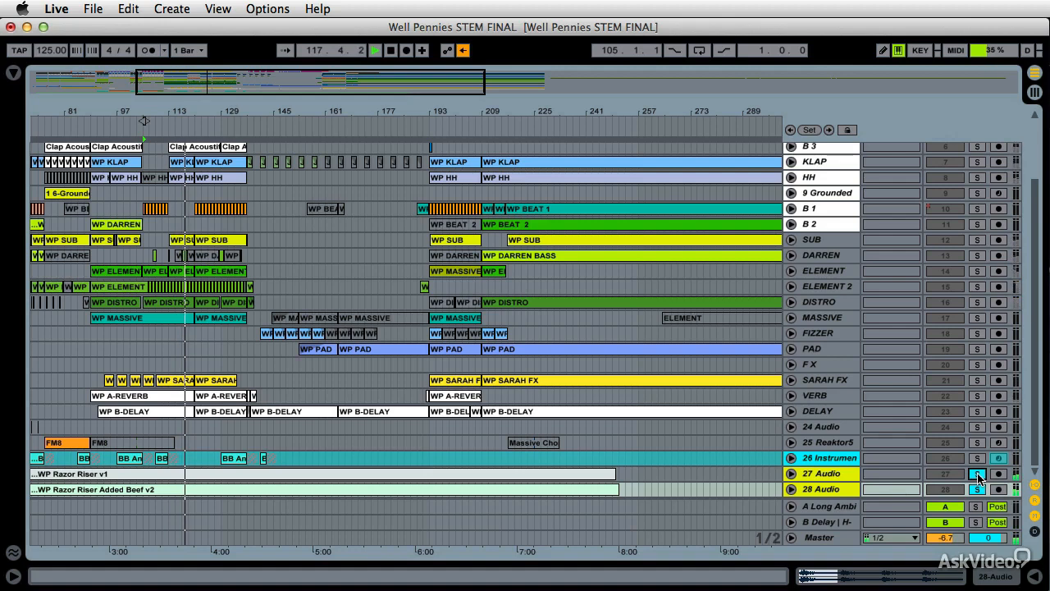
left_click(978, 474)
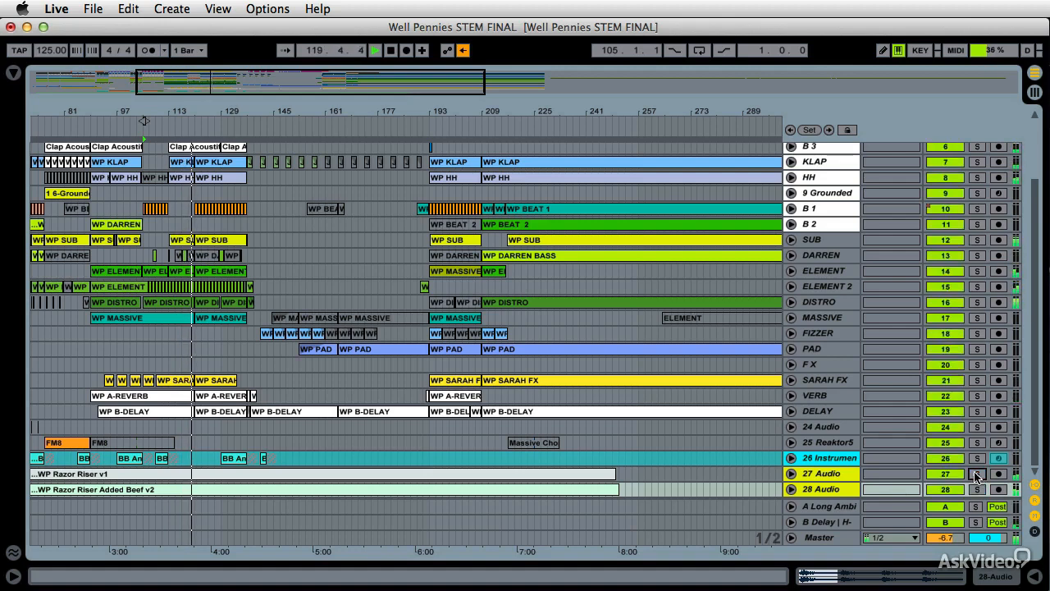
key("space")
Select the tracks from KICK to B 2 and start playback from around bar 129
left_click(831, 227)
scroll(831, 234, "up", 5)
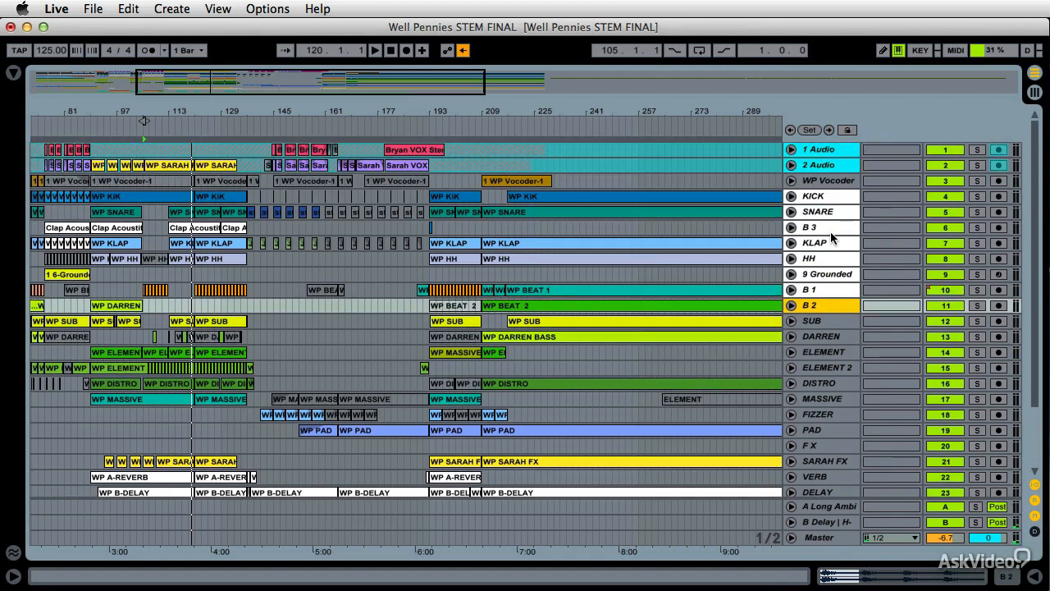
left_click(827, 200, "shift")
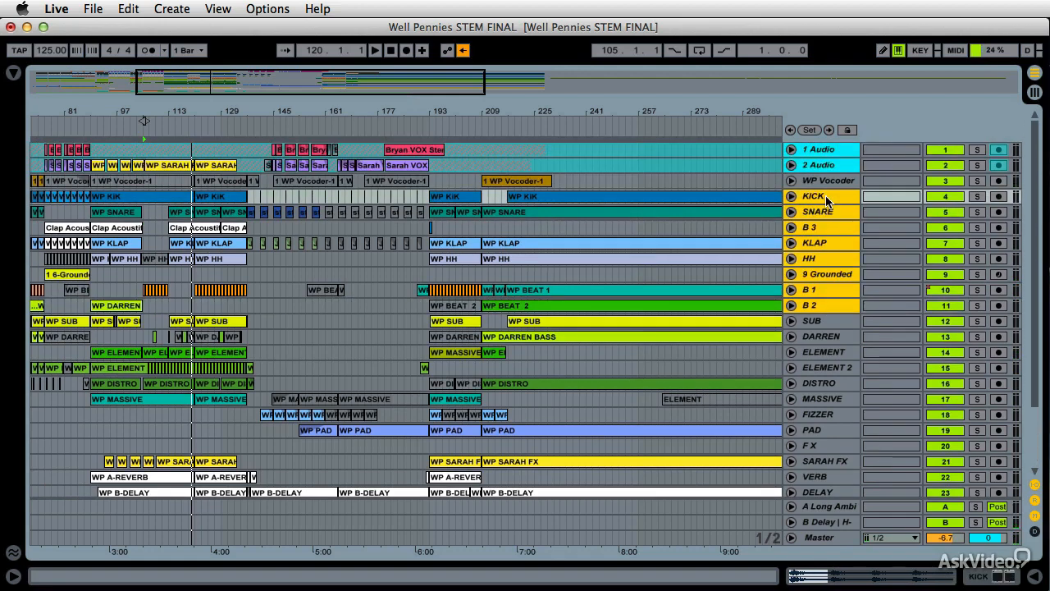
key("space")
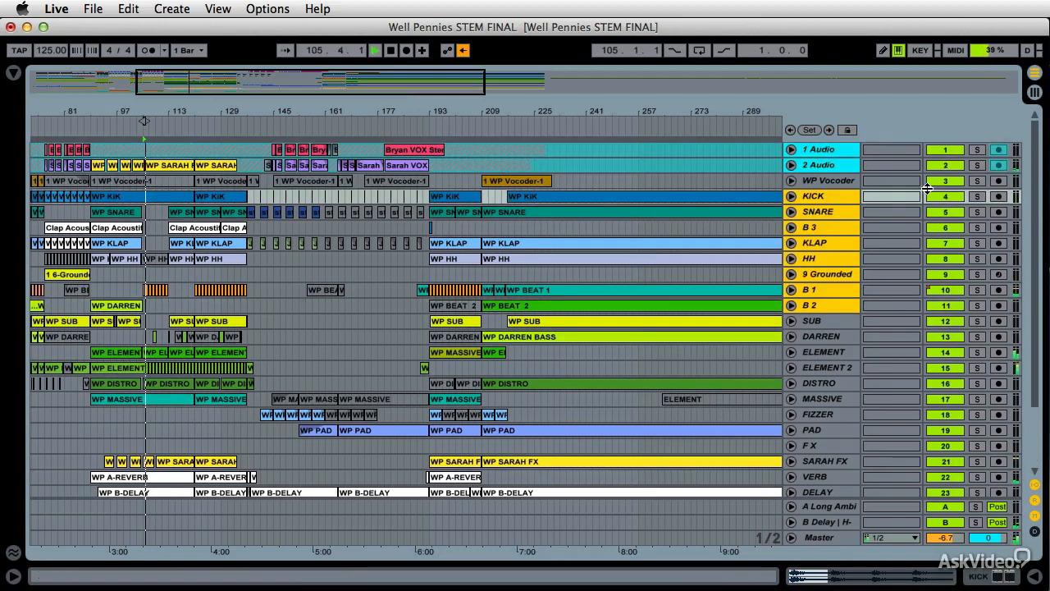
left_click(230, 128)
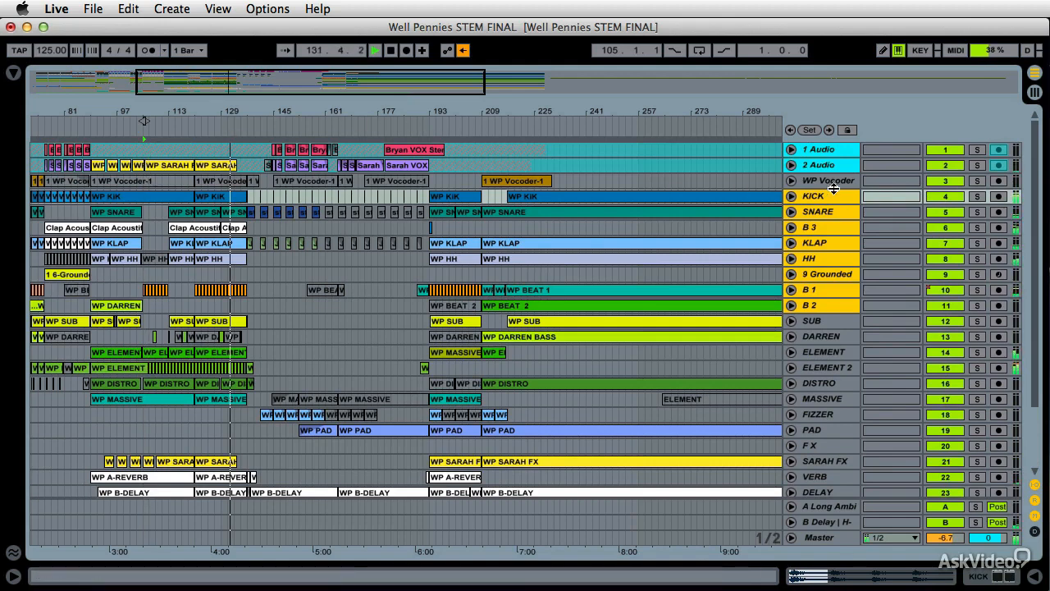
Toggle solo on the selected drum tracks while jumping to around bars 193 and 225, then stop playback
left_click(978, 197)
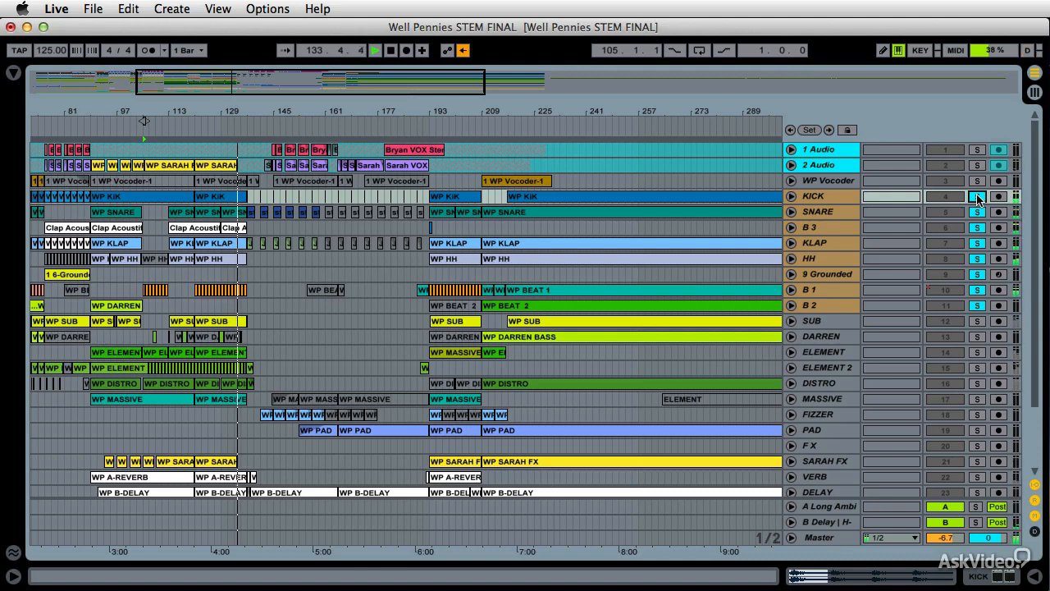
left_click(977, 197)
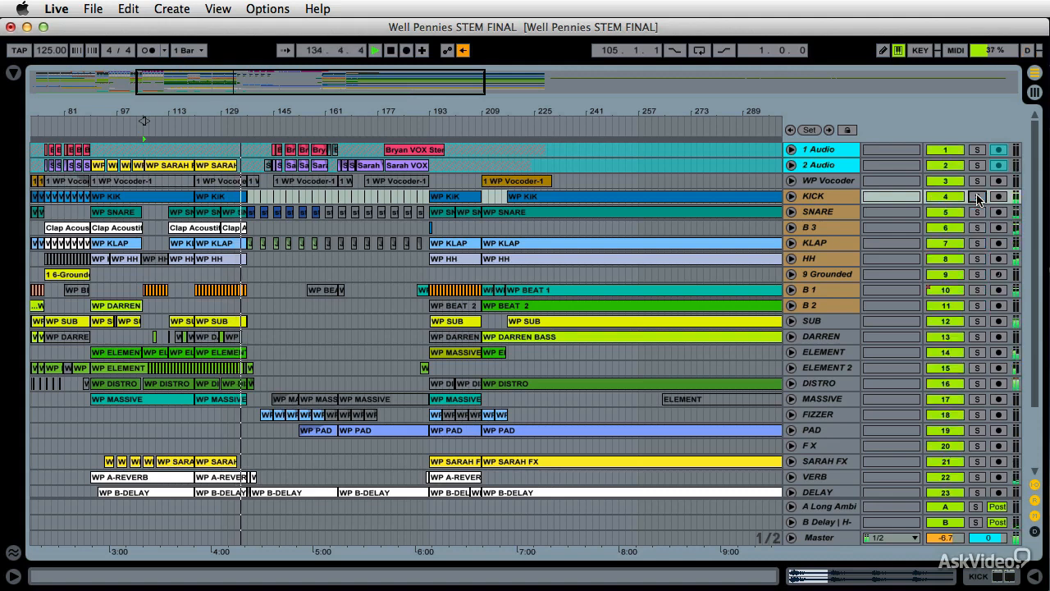
left_click(978, 197)
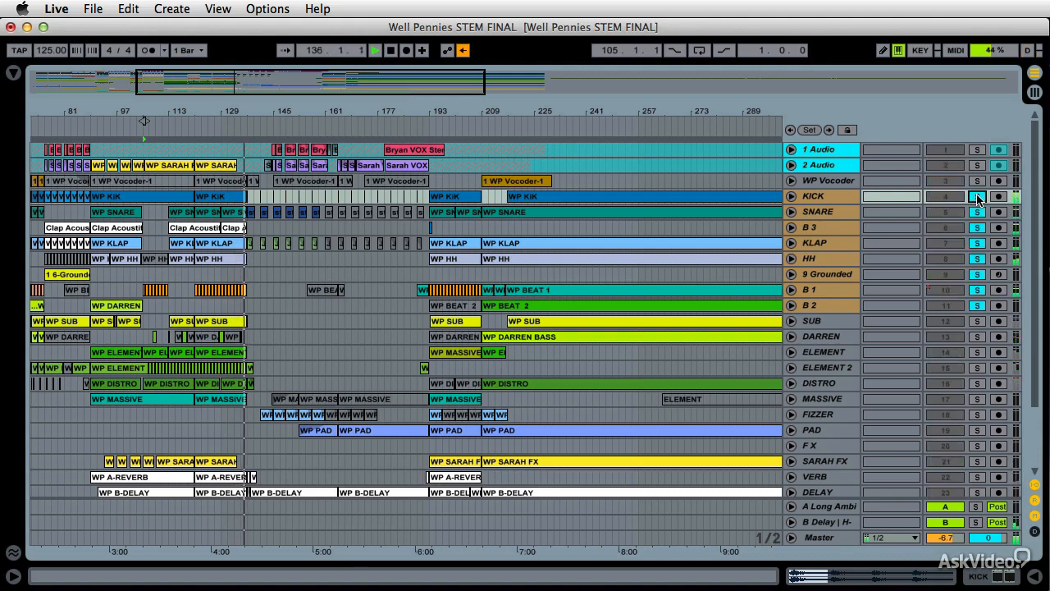
left_click(423, 126)
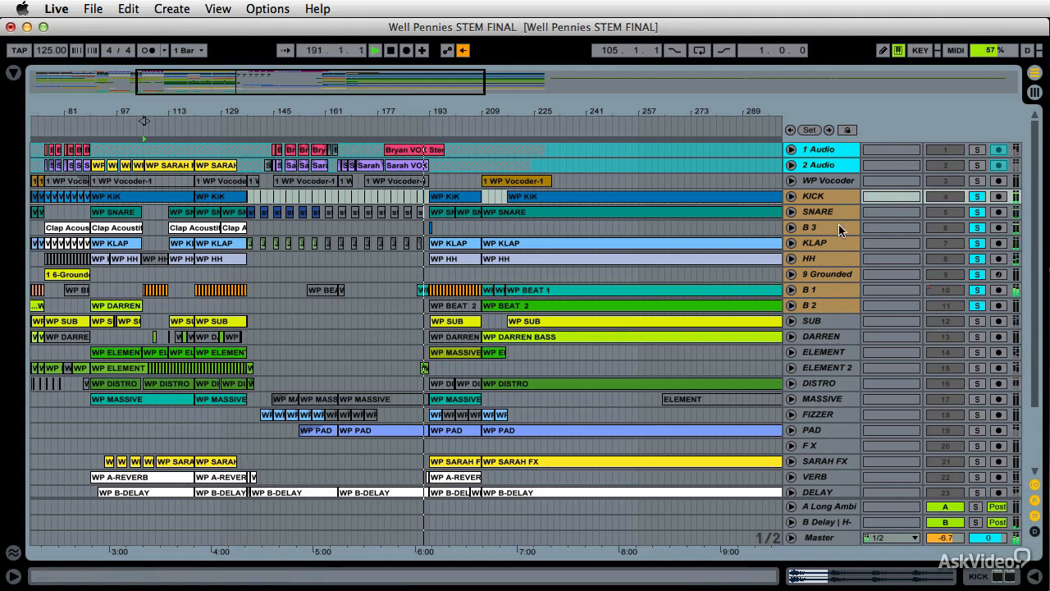
left_click(979, 200)
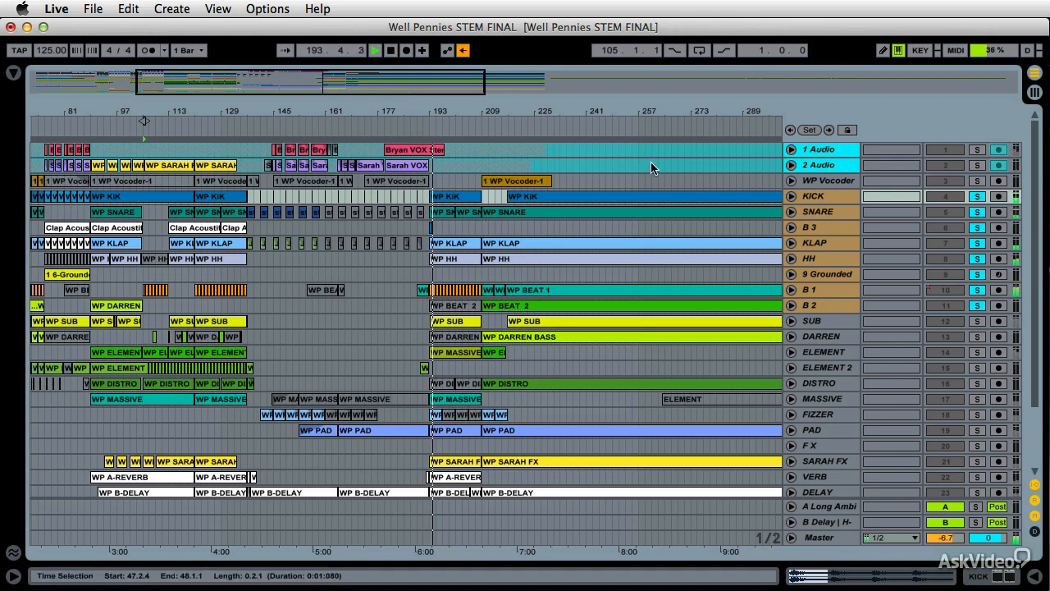
left_click(515, 128)
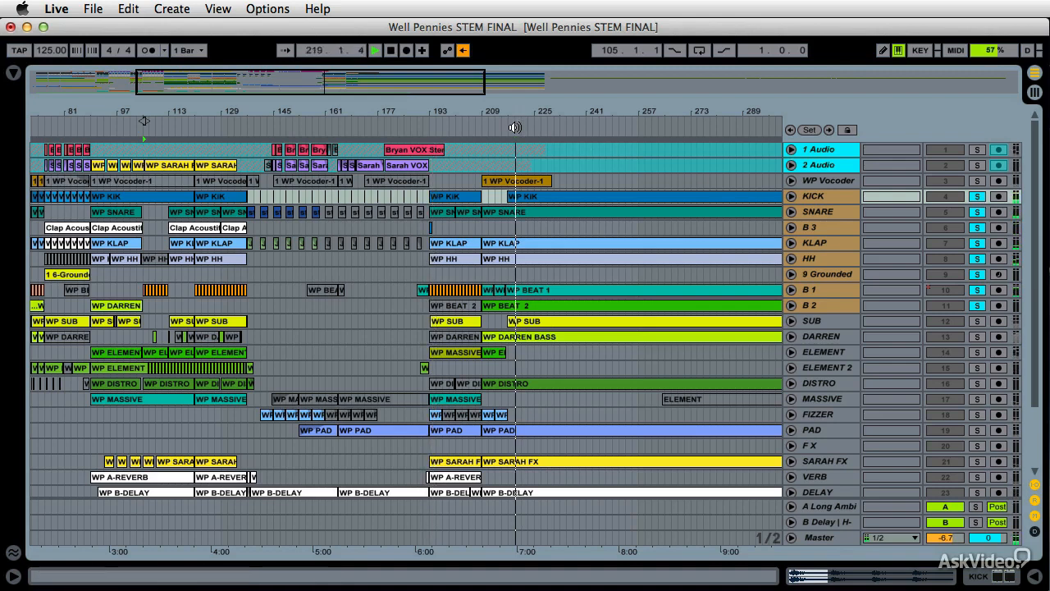
left_click(977, 196)
key("space")
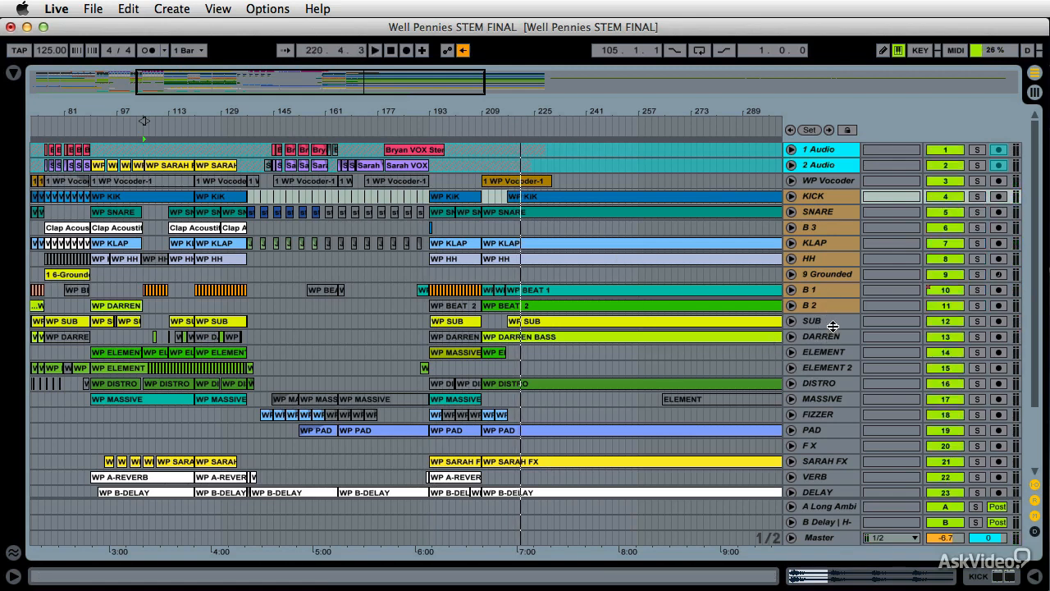
Group the tracks from KICK to B 2 into a new group track and fold it
left_click(837, 181)
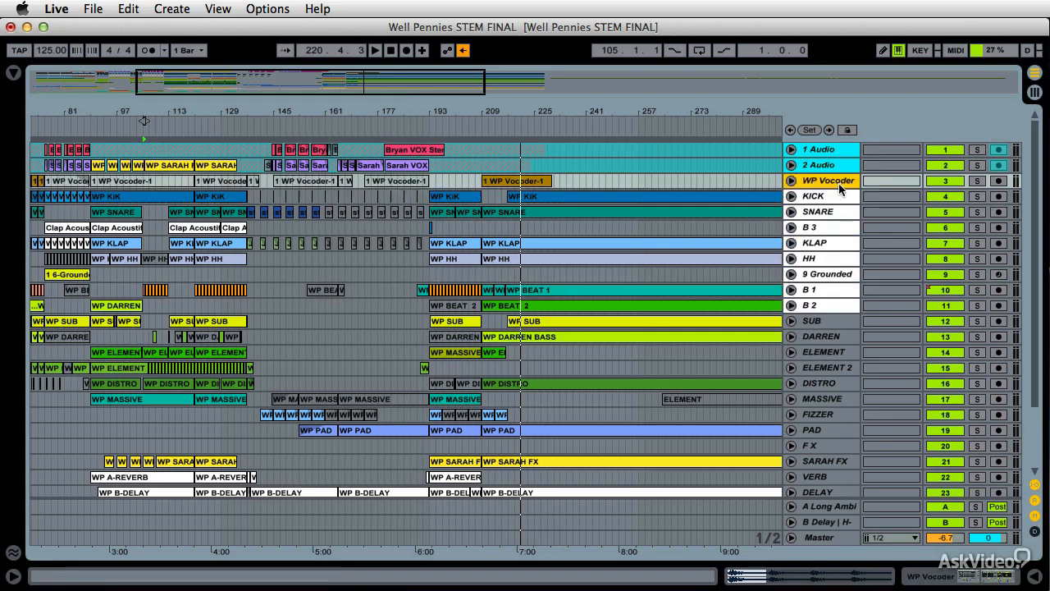
left_click(827, 198)
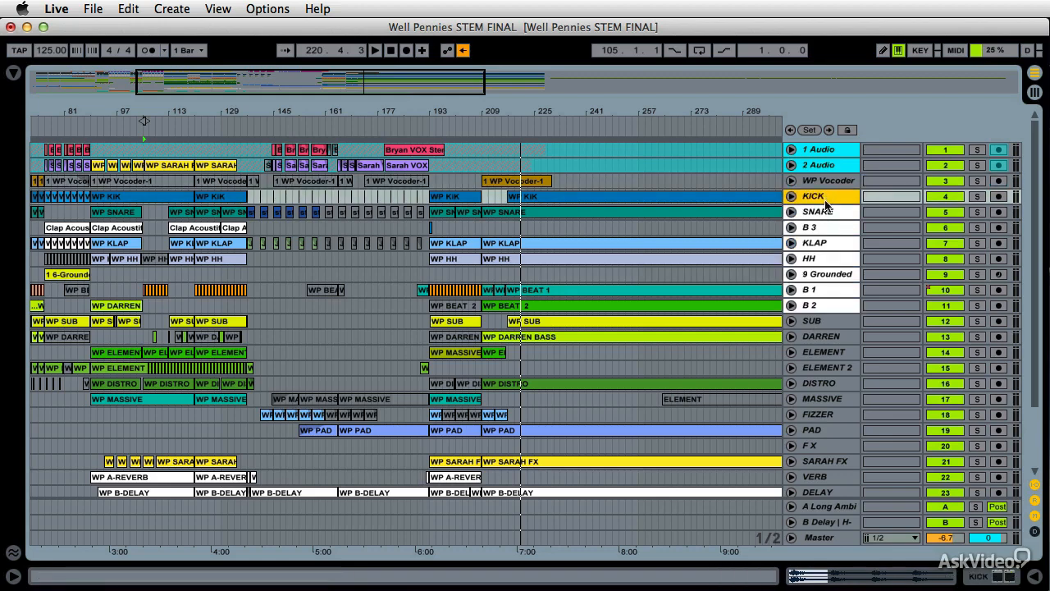
left_click(837, 310, "shift")
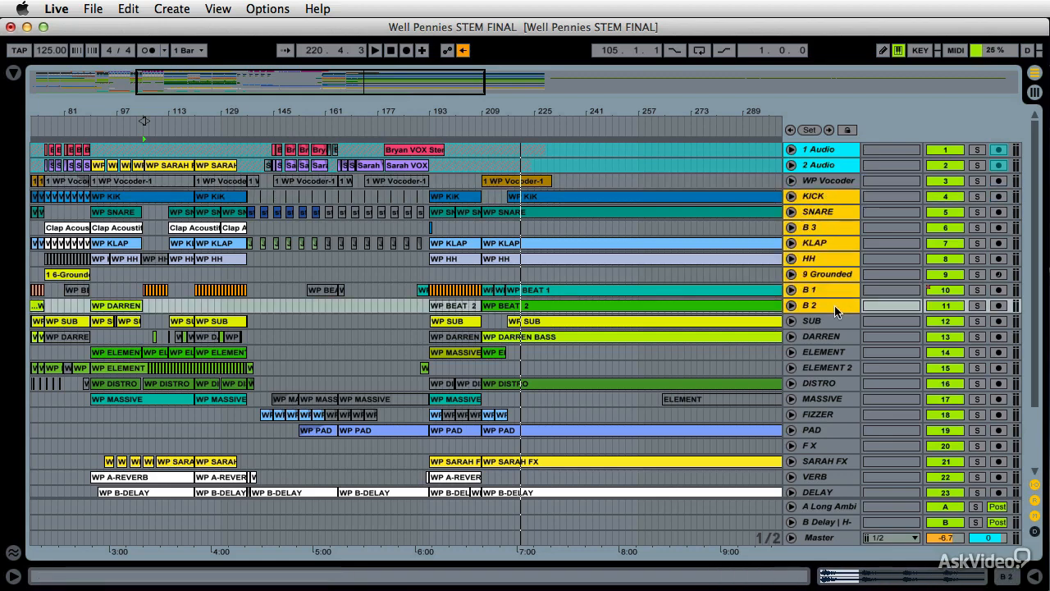
right_click(830, 198)
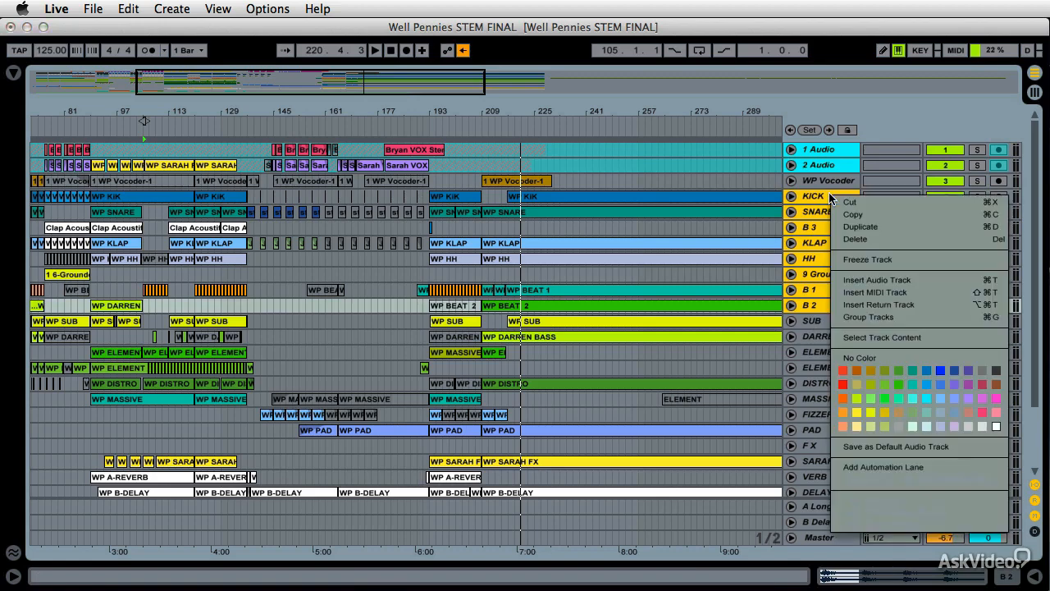
left_click(891, 313)
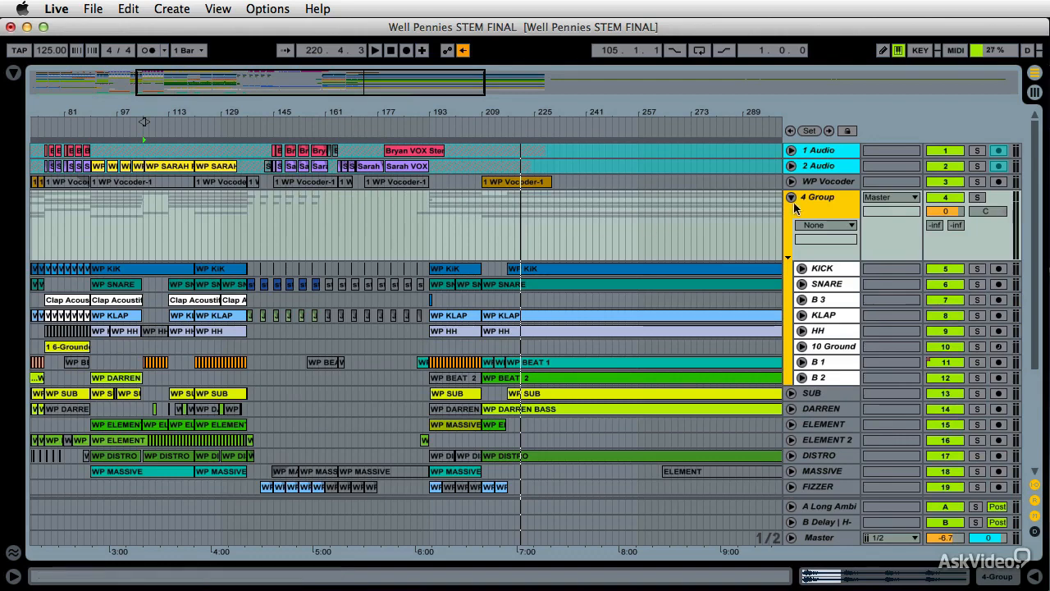
left_click(791, 198)
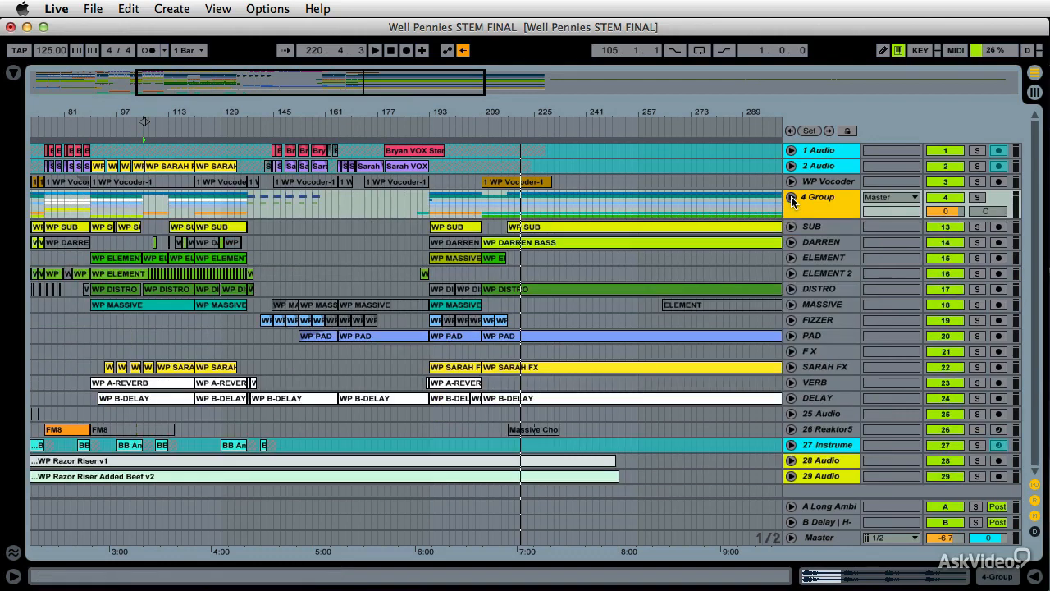
Expand the 4 Group track to show its drum tracks and its device chain
left_click(791, 198)
left_click(791, 198)
left_click(791, 198)
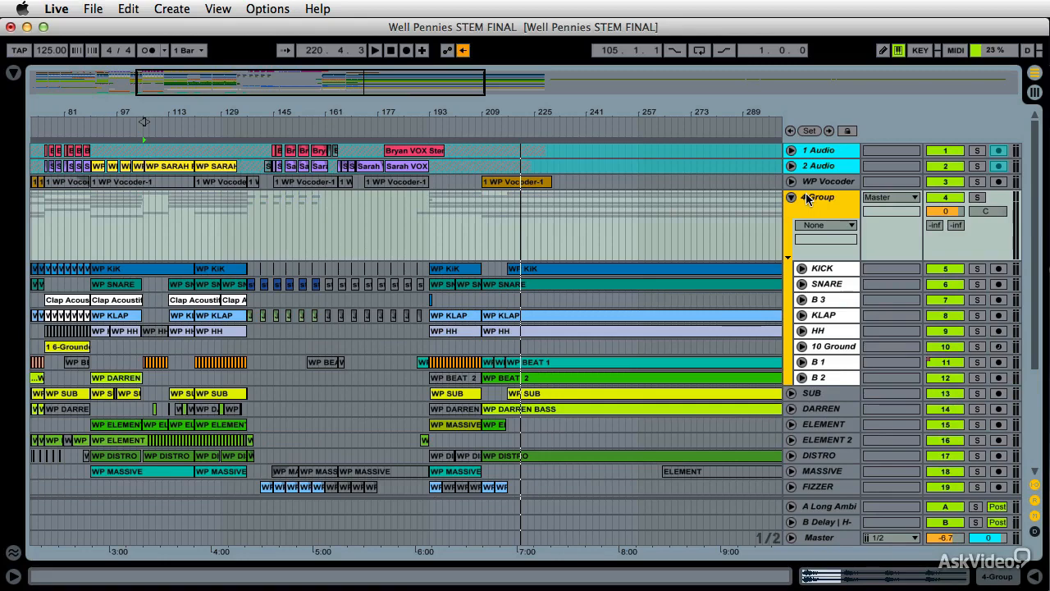
double_click(827, 202)
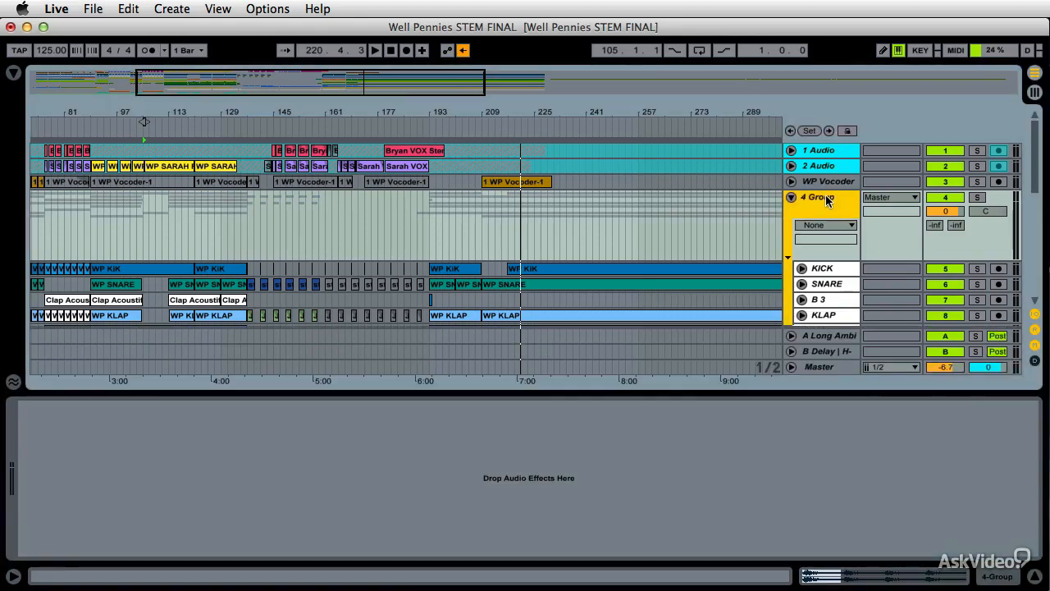
Try to rename the 4 Group track
right_click(827, 202)
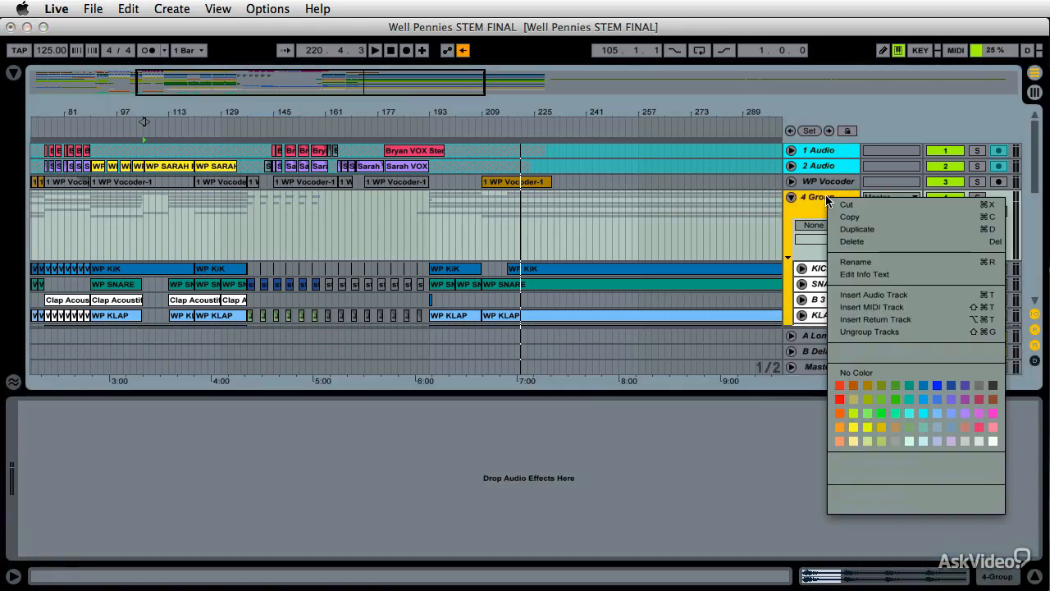
left_click(851, 262)
left_click(715, 210)
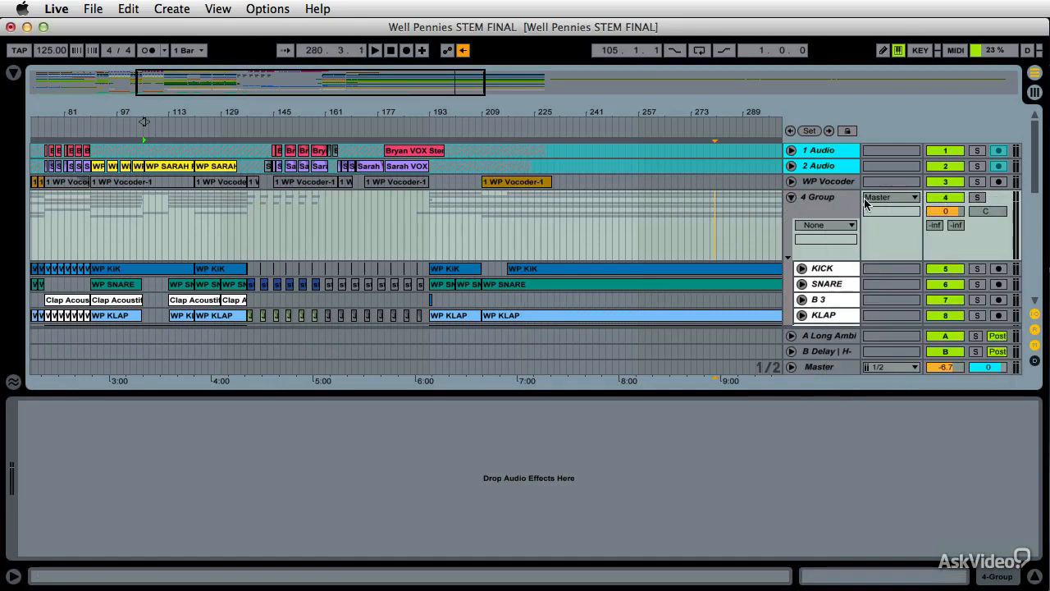
Fold and unfold the 4 Group track repeatedly to compare the arrangement with and without its contents
left_click(791, 197)
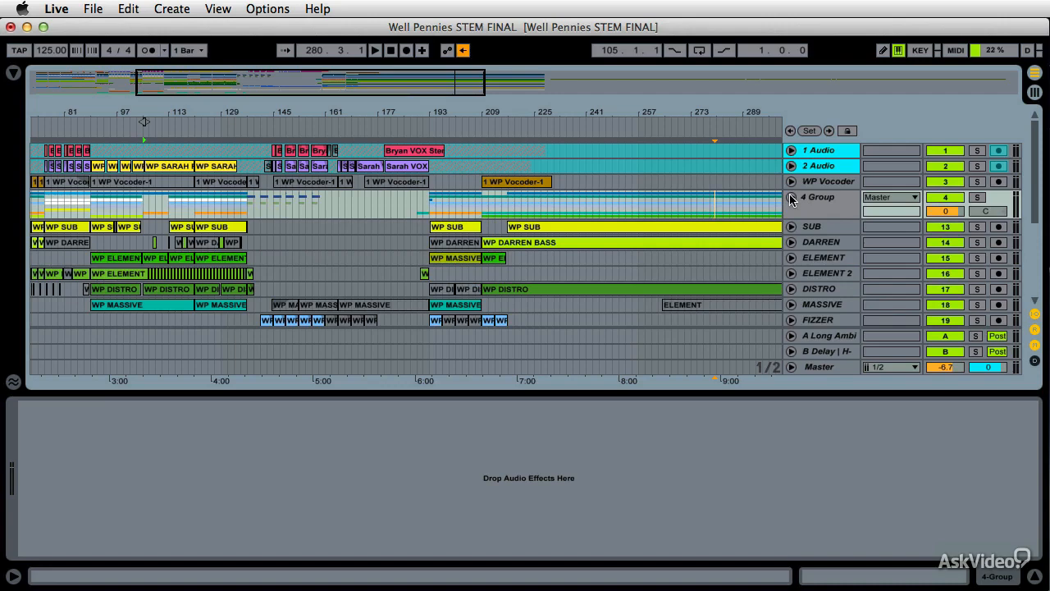
left_click(791, 199)
left_click(792, 199)
left_click(792, 199)
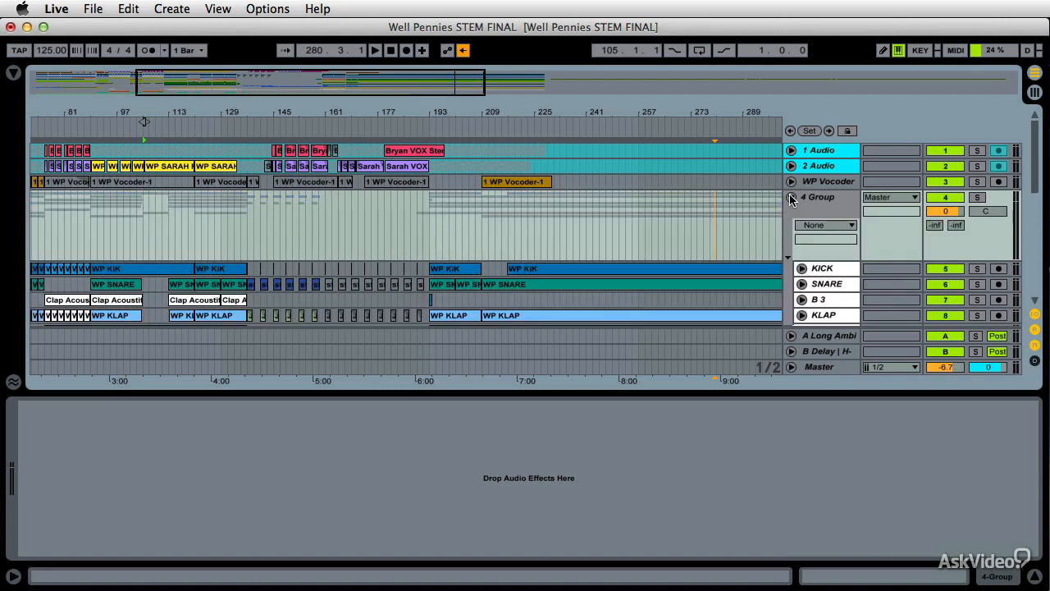
left_click(792, 200)
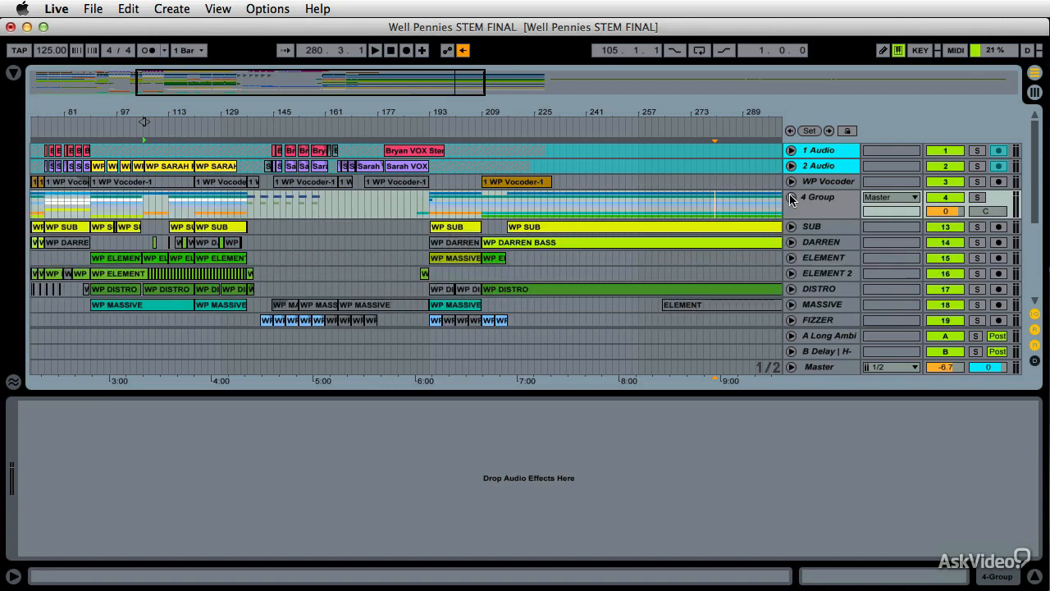
left_click(791, 199)
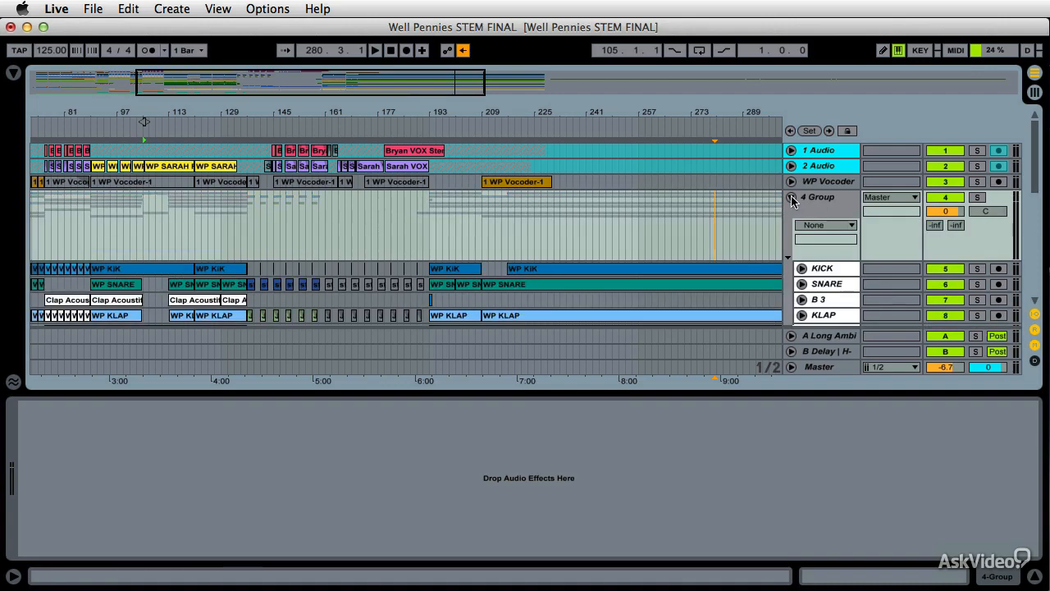
scroll(739, 238, "down", 5)
scroll(737, 244, "up", 4)
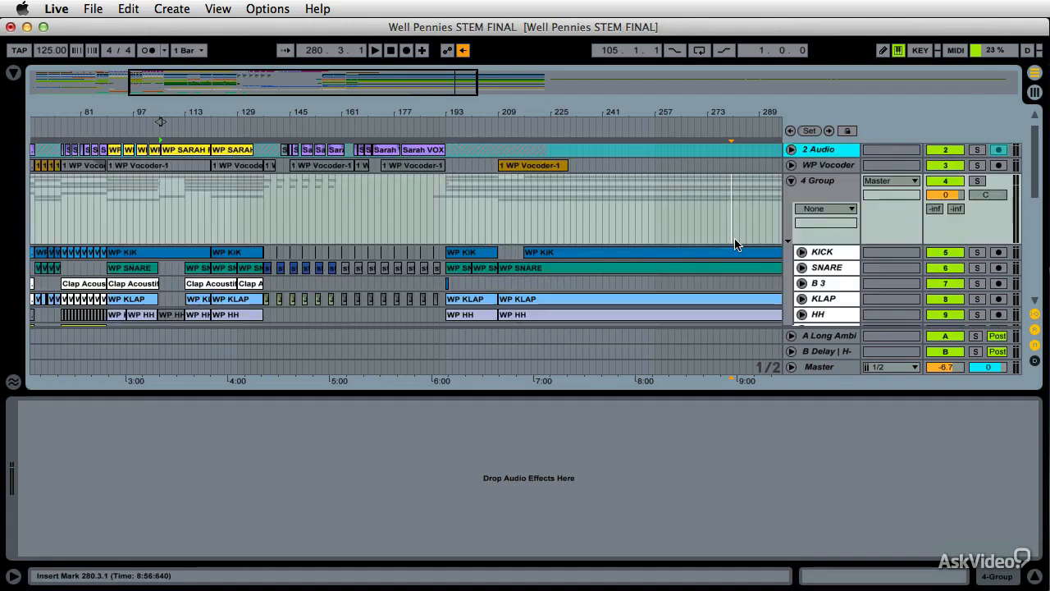
scroll(739, 239, "up", 1)
Fold the 4 Group track and ungroup its drum tracks
left_click(792, 199)
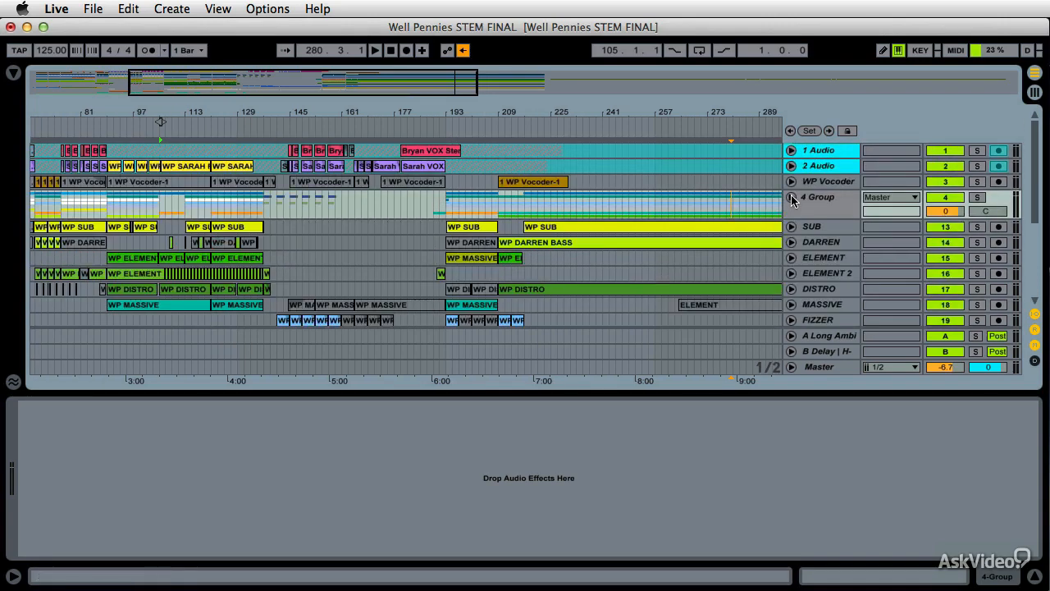
right_click(818, 199)
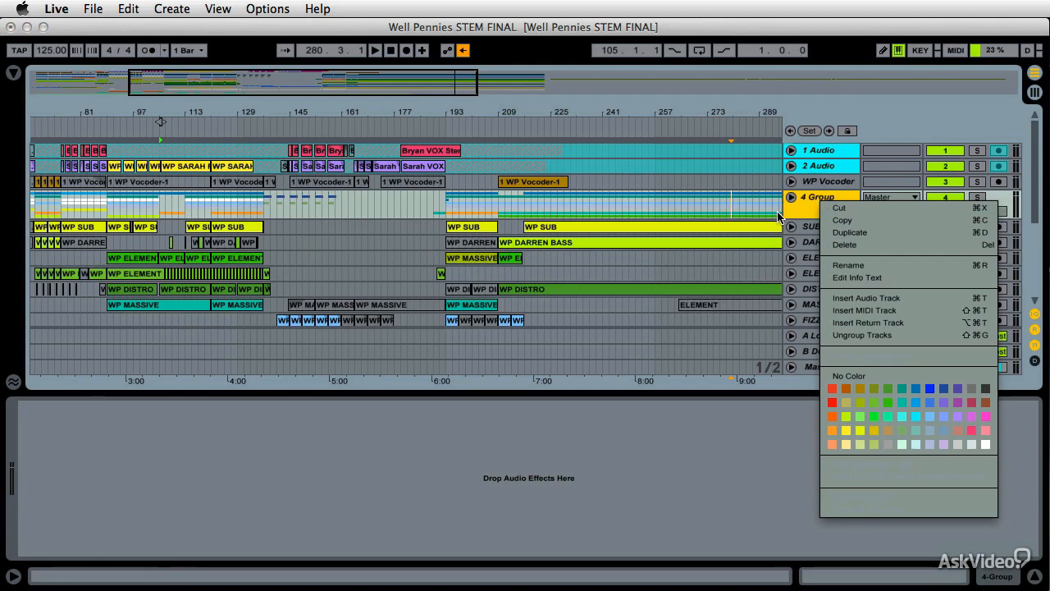
left_click(855, 335)
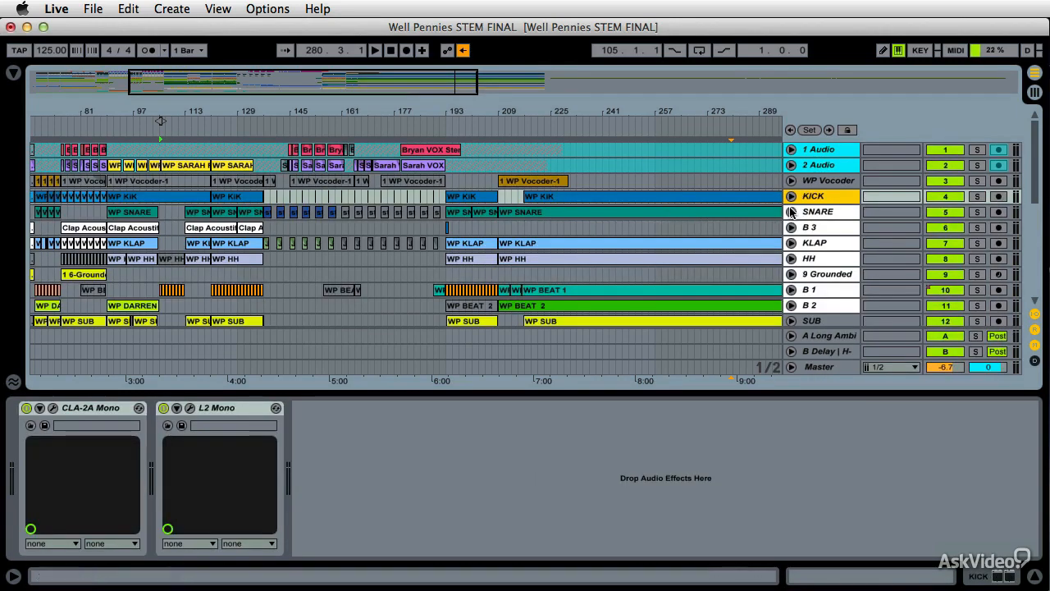
Inspect the devices on the WP Vocoder and 26 Instrument tracks with the track delay column shown
left_click(832, 182)
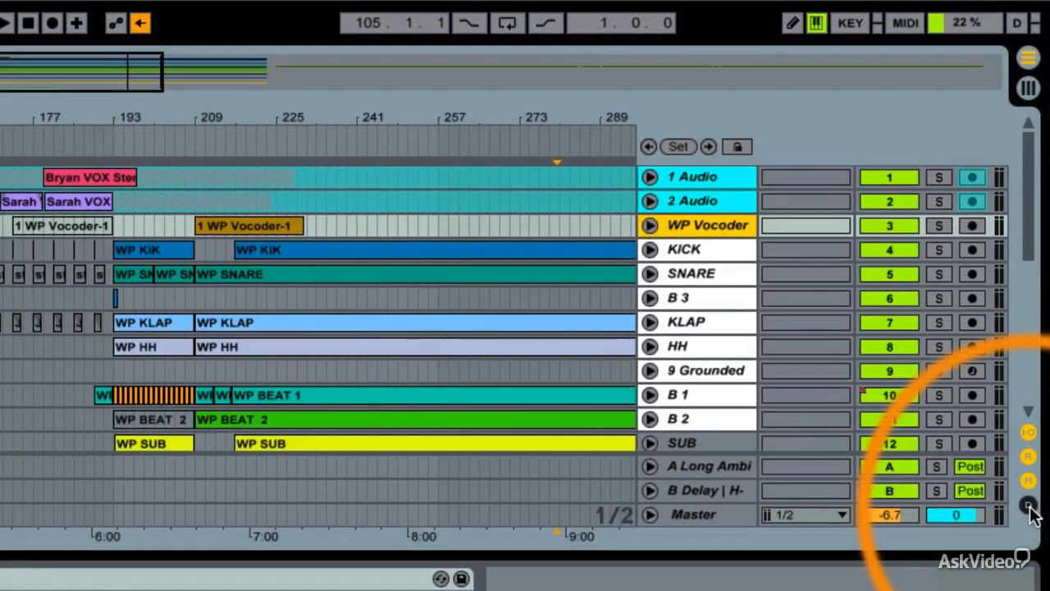
left_click(1030, 507)
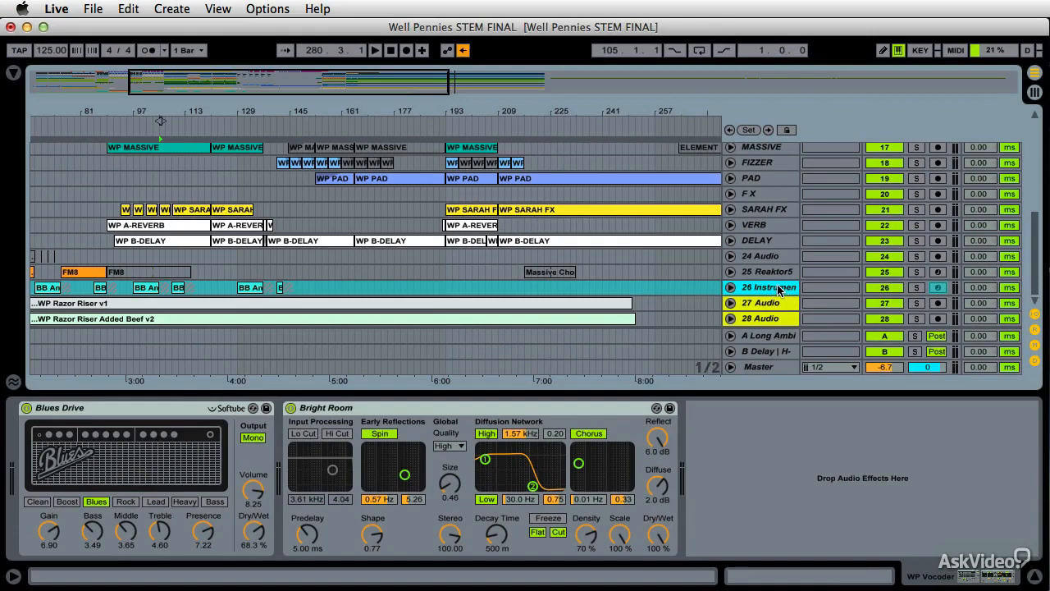
left_click(776, 288)
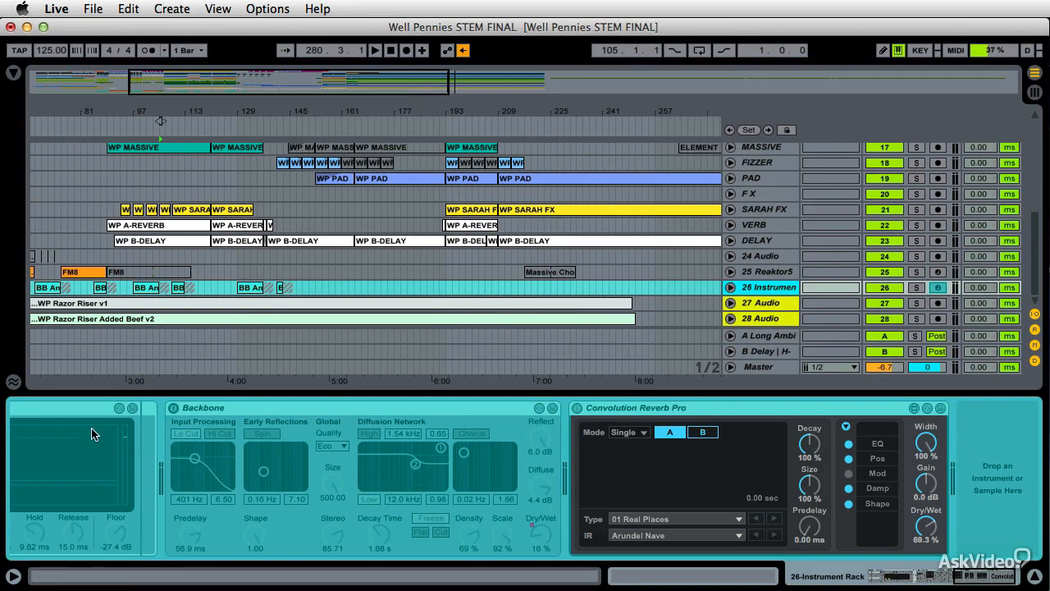
scroll(197, 441, "left", 10)
scroll(558, 457, "right", 6)
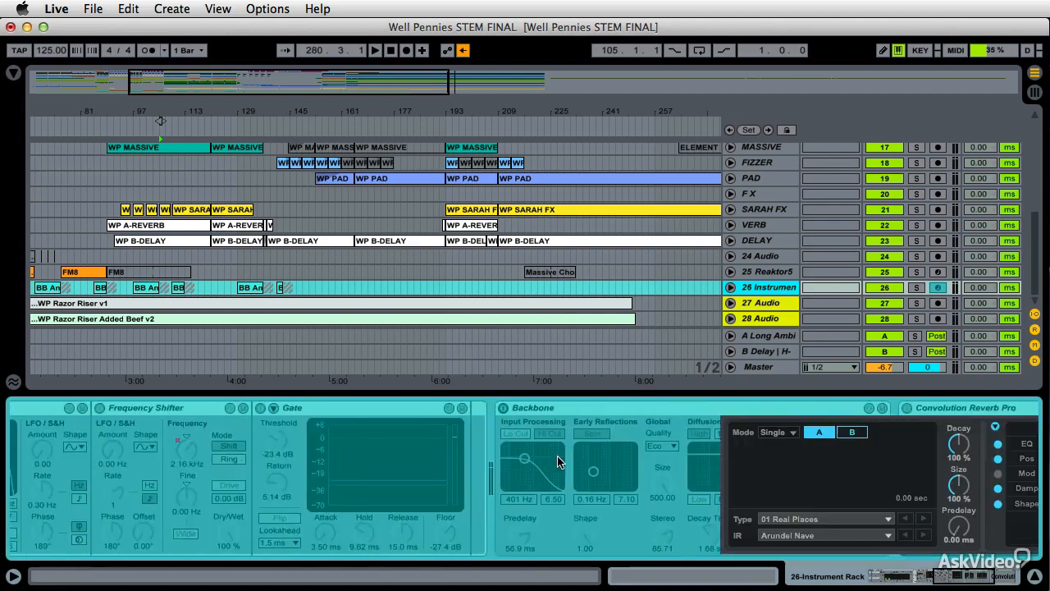
scroll(559, 462, "right", 4)
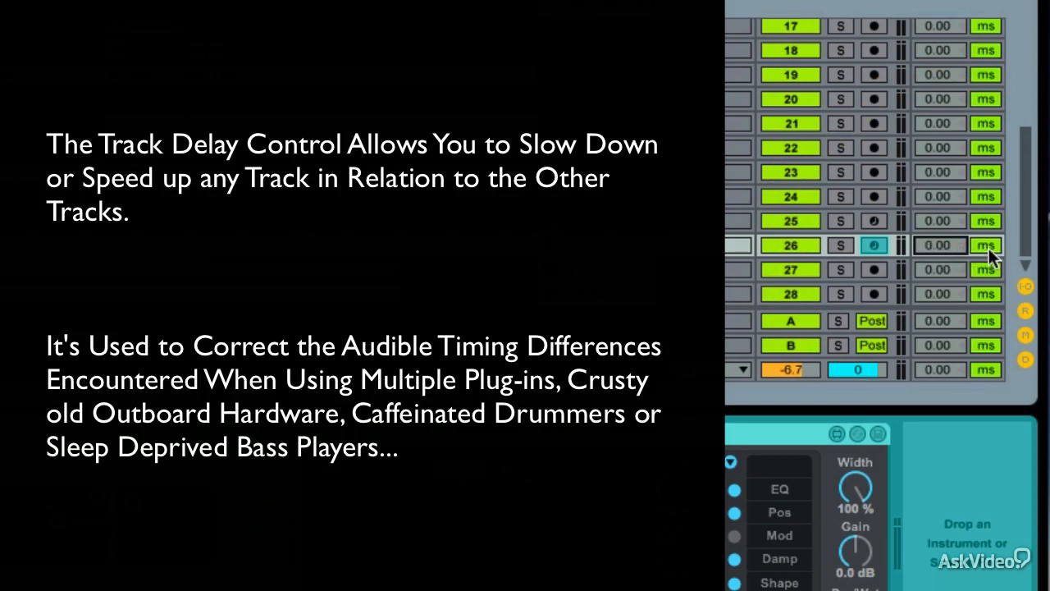
Switch the 26 Instrument track delay units to samples and back to milliseconds
left_click(986, 246)
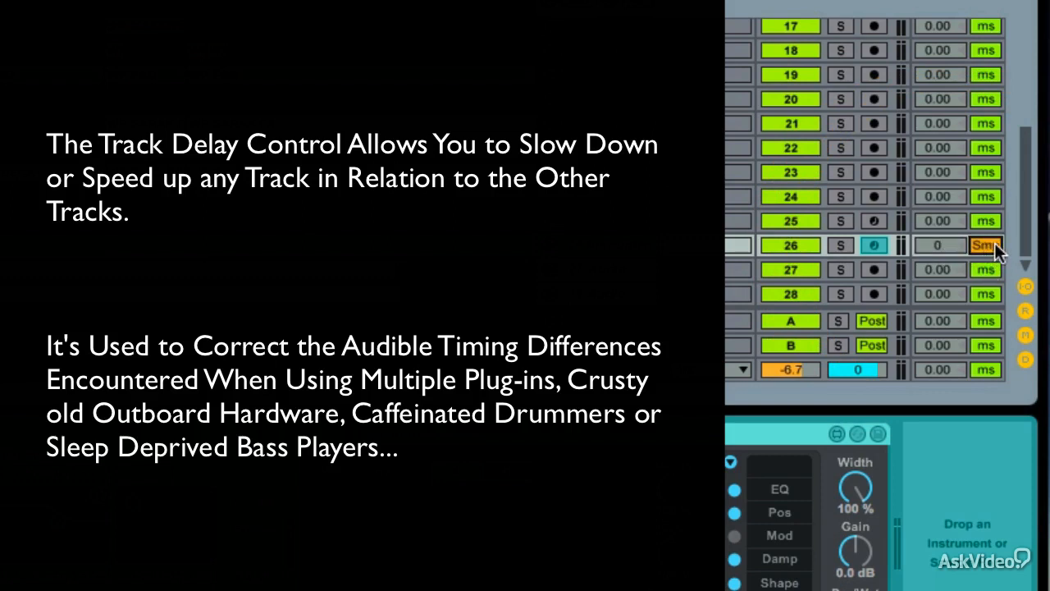
left_click(989, 244)
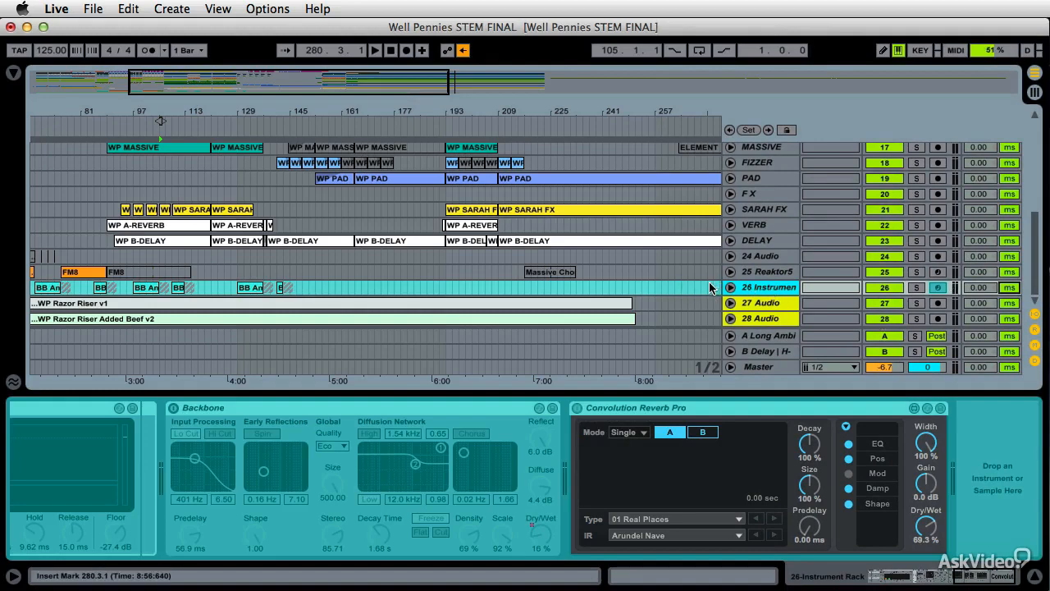
Select all clips on the KLAP track, zoom to them, and recolour them light green
scroll(669, 262, "up", 10)
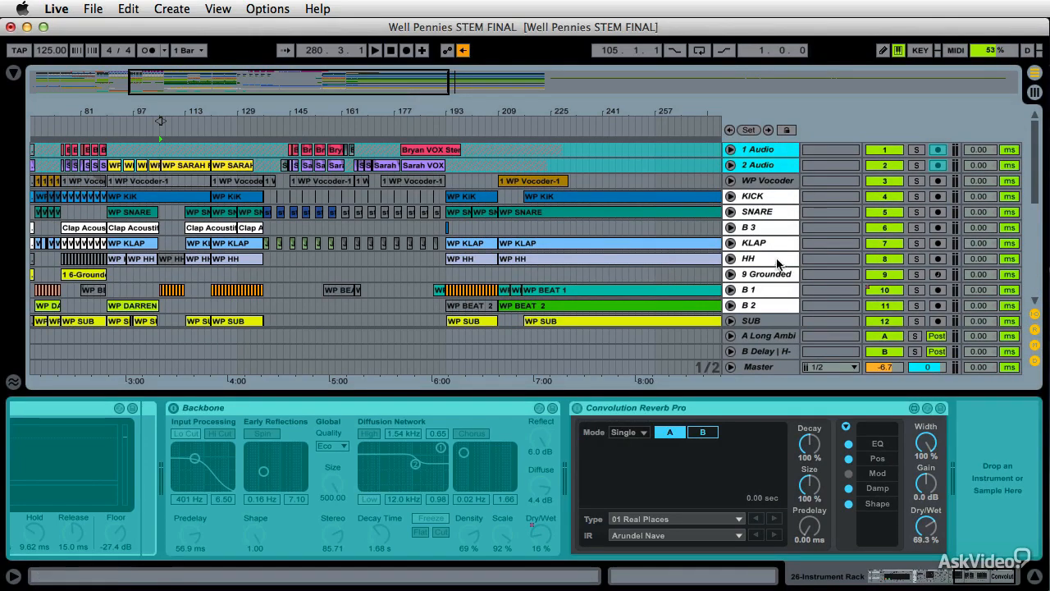
left_click(748, 243)
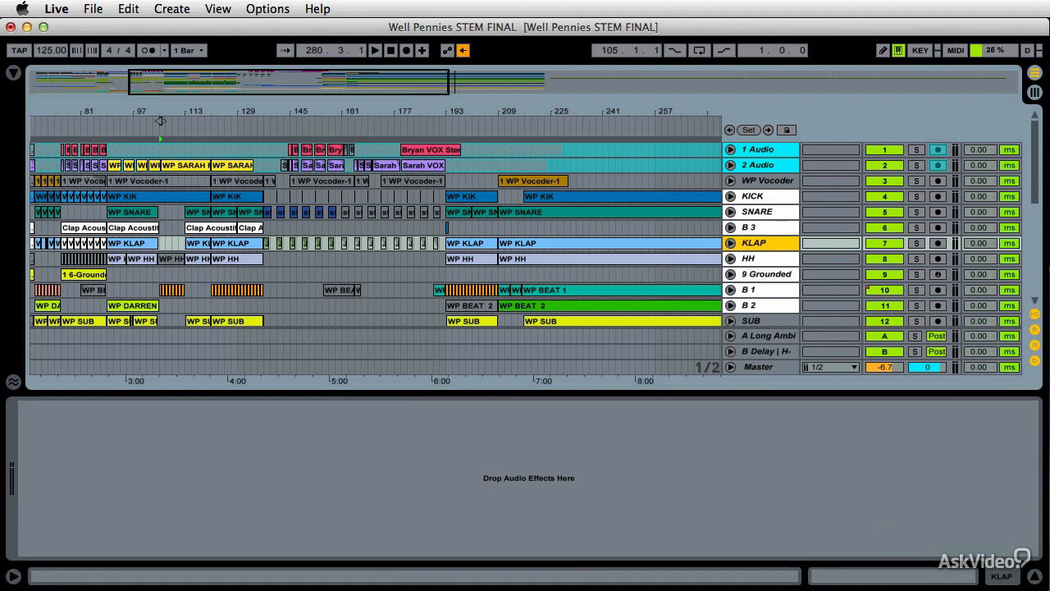
left_click(1036, 577)
right_click(751, 240)
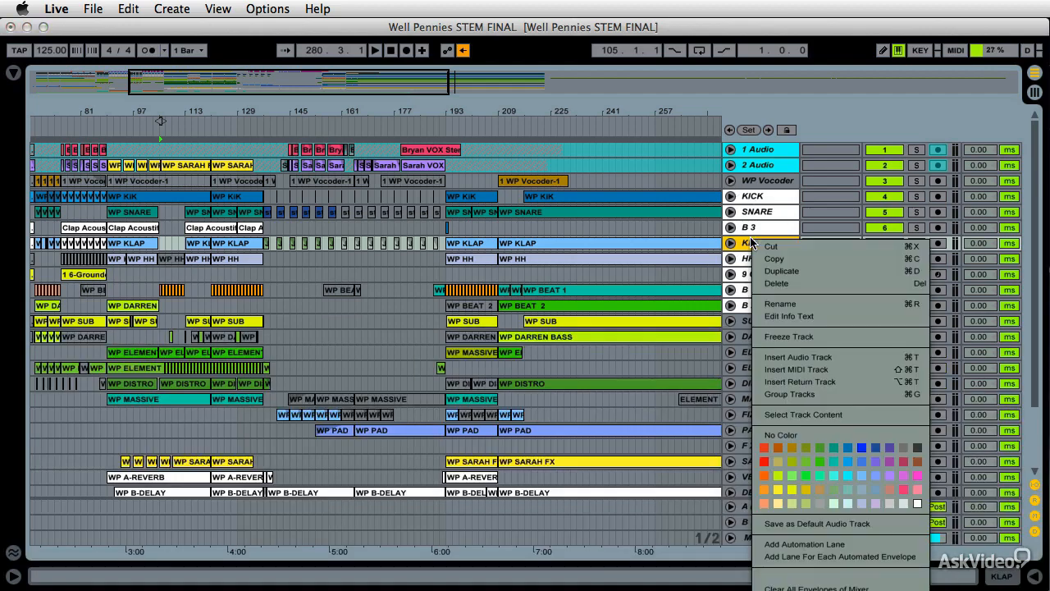
left_click(805, 414)
key("z")
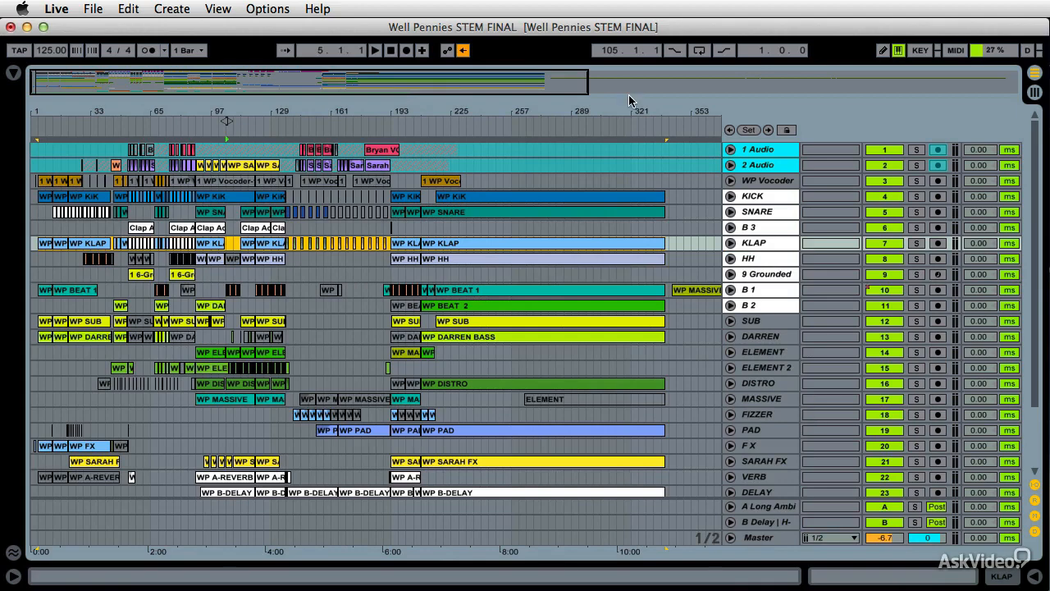
left_click_drag(630, 105, 629, 143)
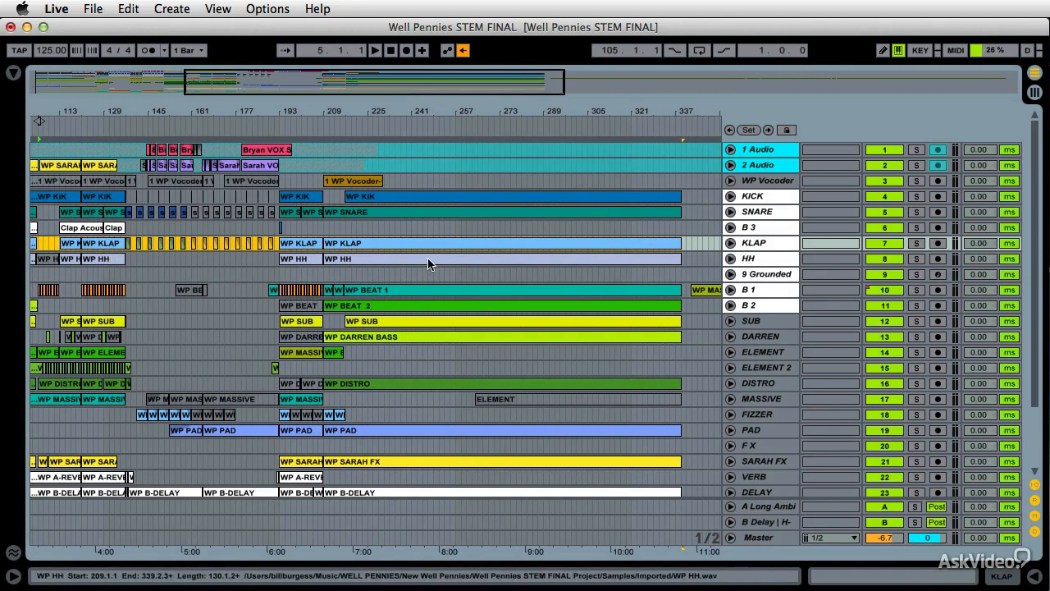
right_click(572, 247)
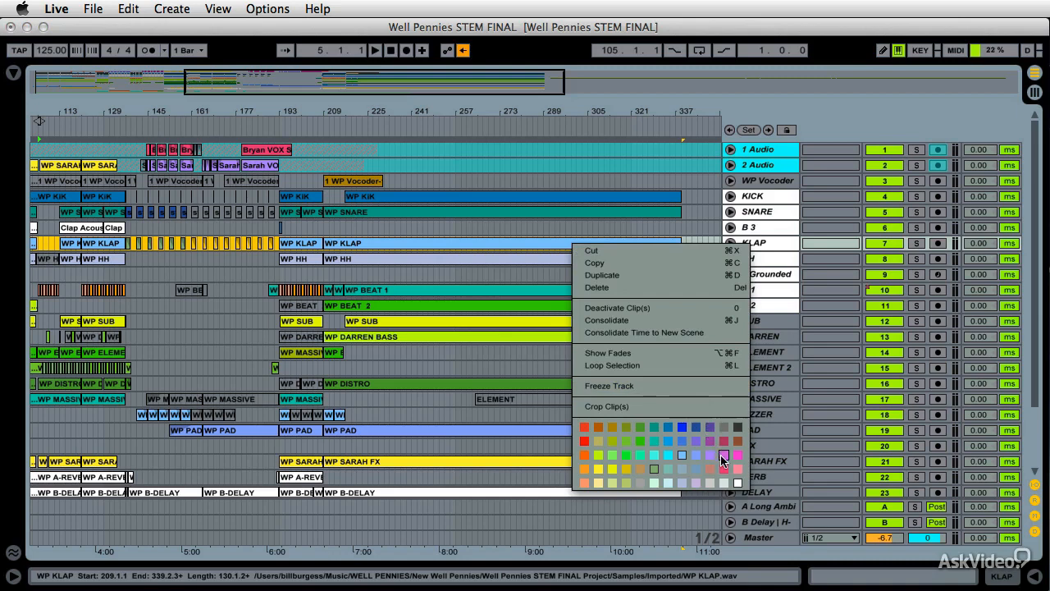
left_click(612, 457)
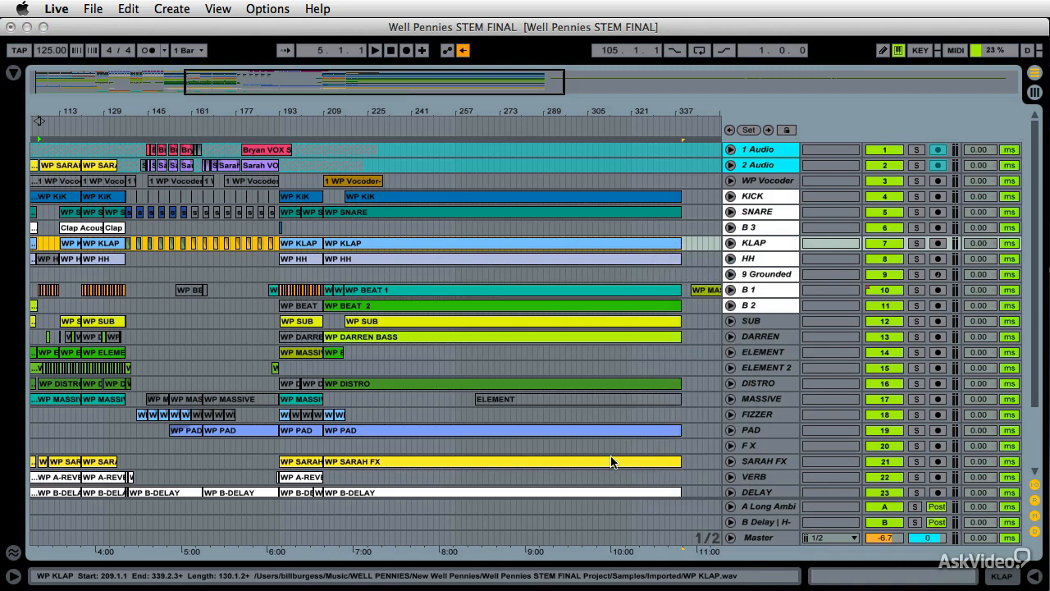
Reselect all clips on the KLAP track and open the 2 Audio track's options
scroll(634, 243, "left", 2)
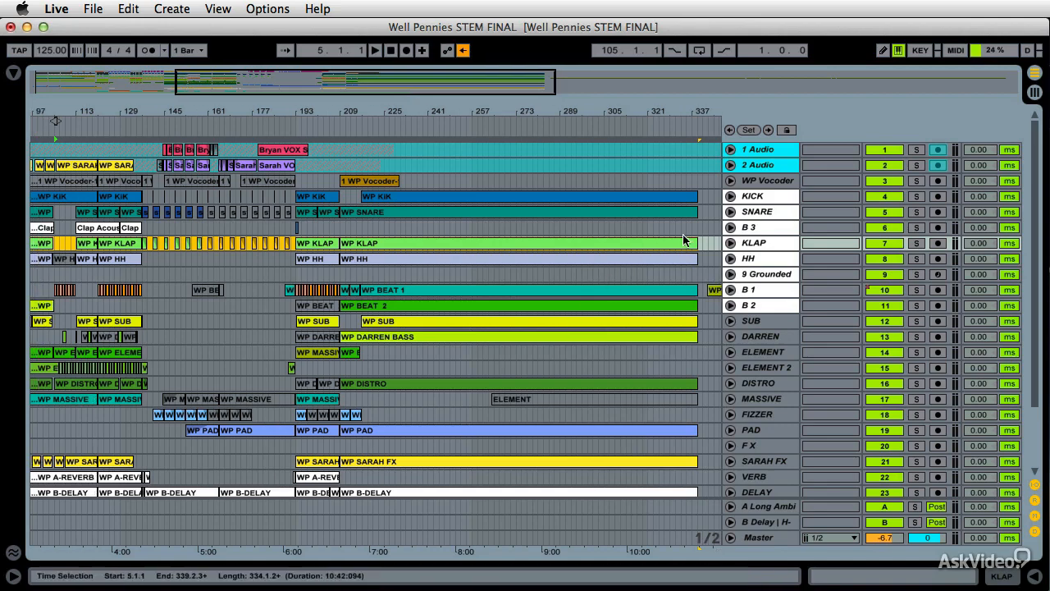
right_click(753, 242)
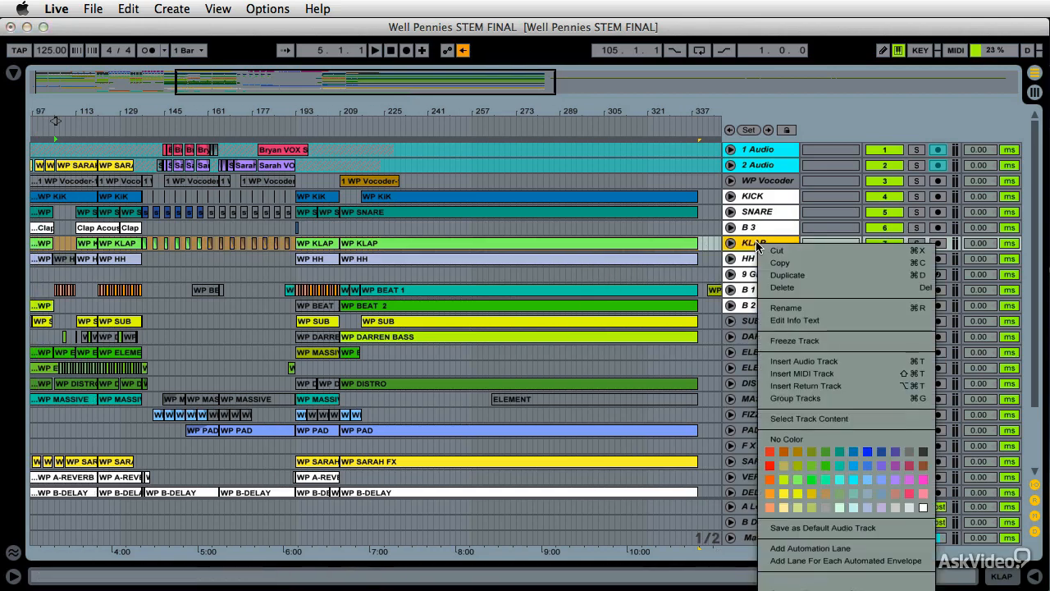
left_click(821, 419)
right_click(749, 167)
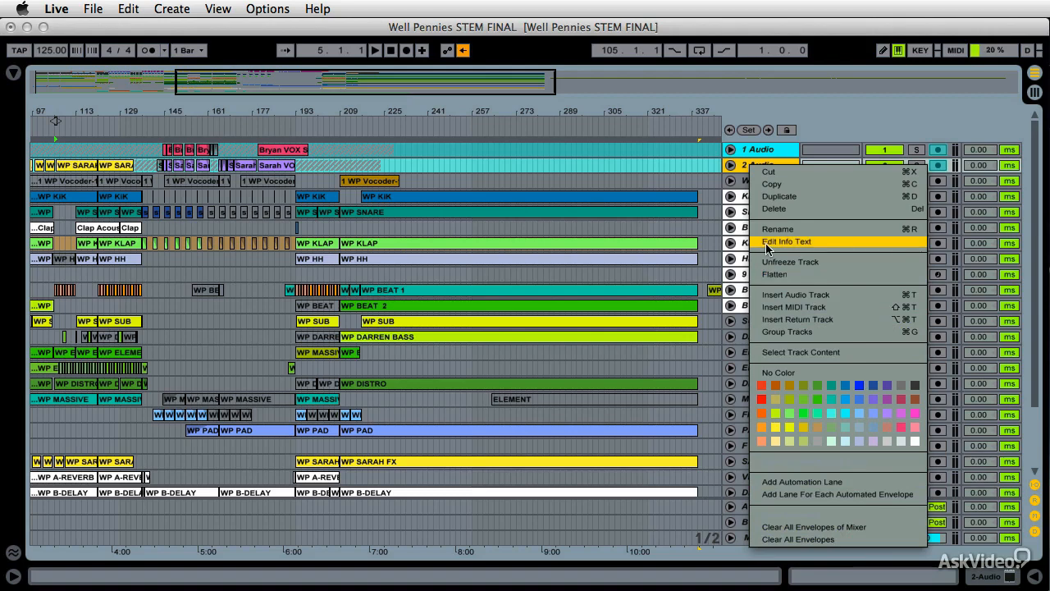
left_click(653, 303)
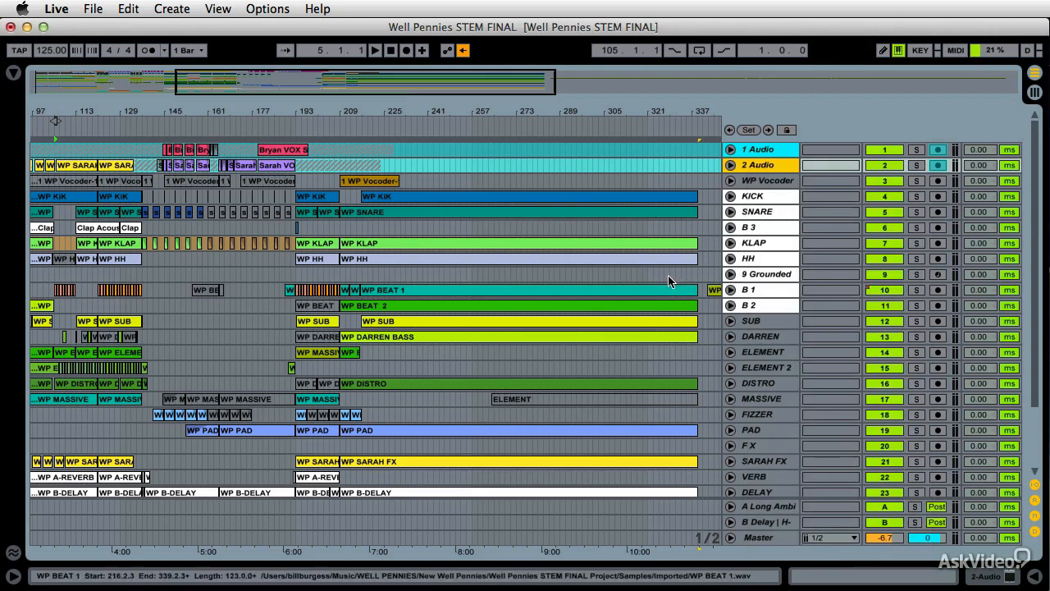
Insert a new audio track and a new MIDI track below the WP Vocoder track
left_click(755, 181)
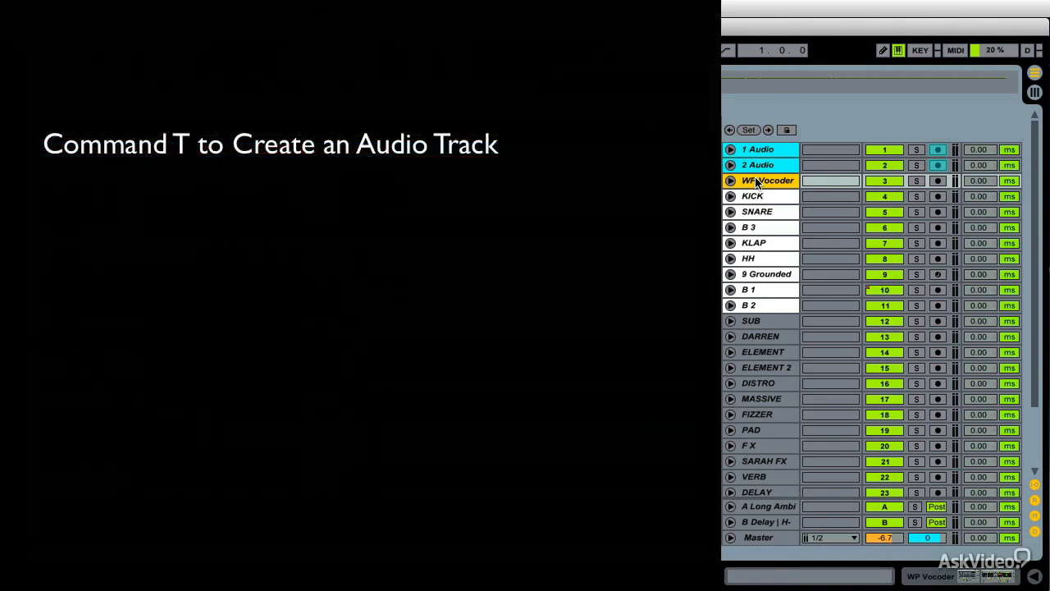
key("super+t")
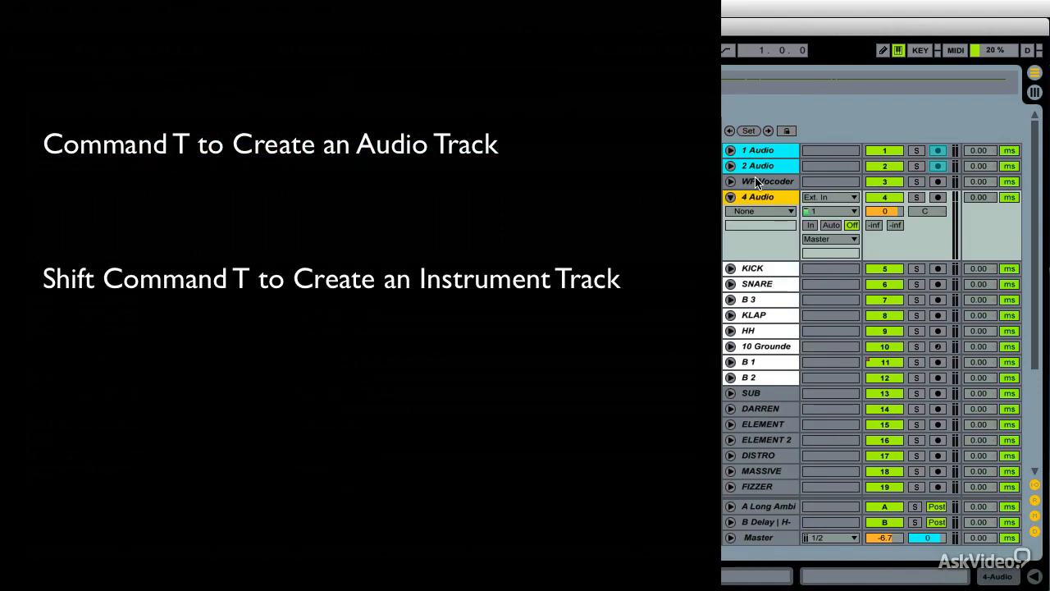
key("super+shift+t")
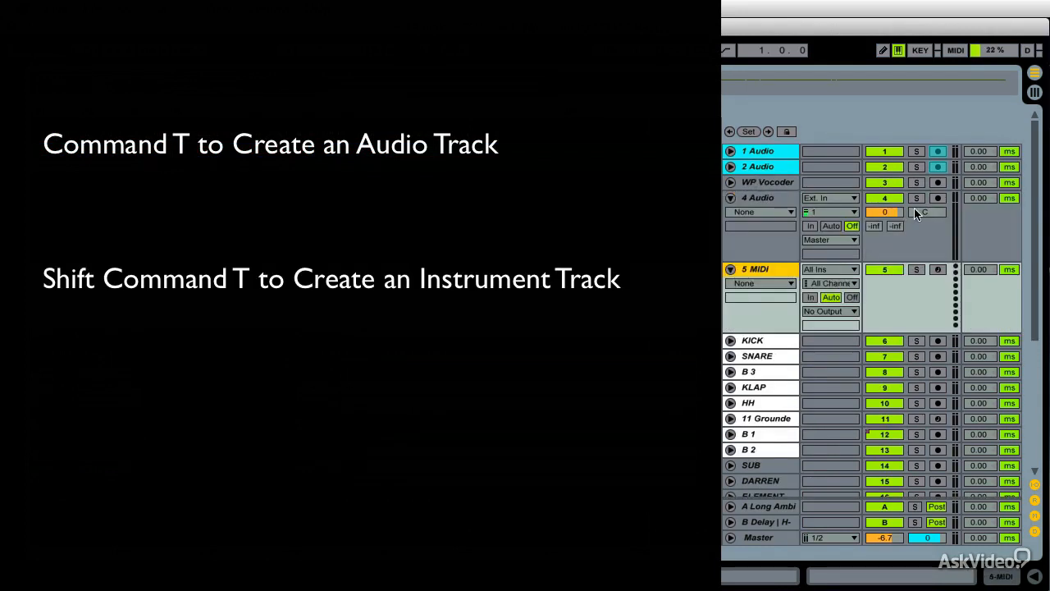
right_click(766, 187)
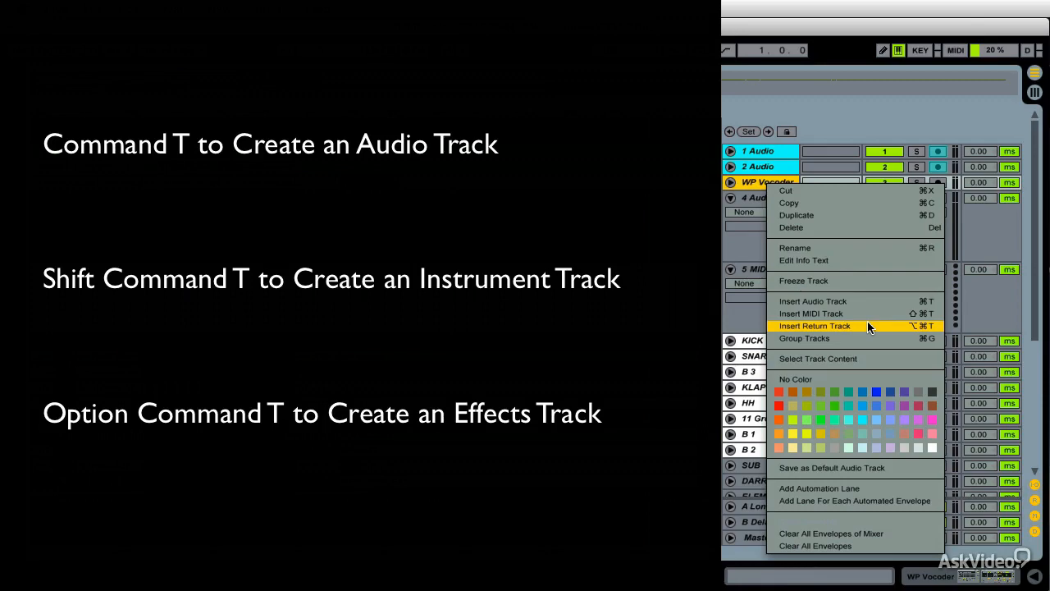
left_click(743, 296)
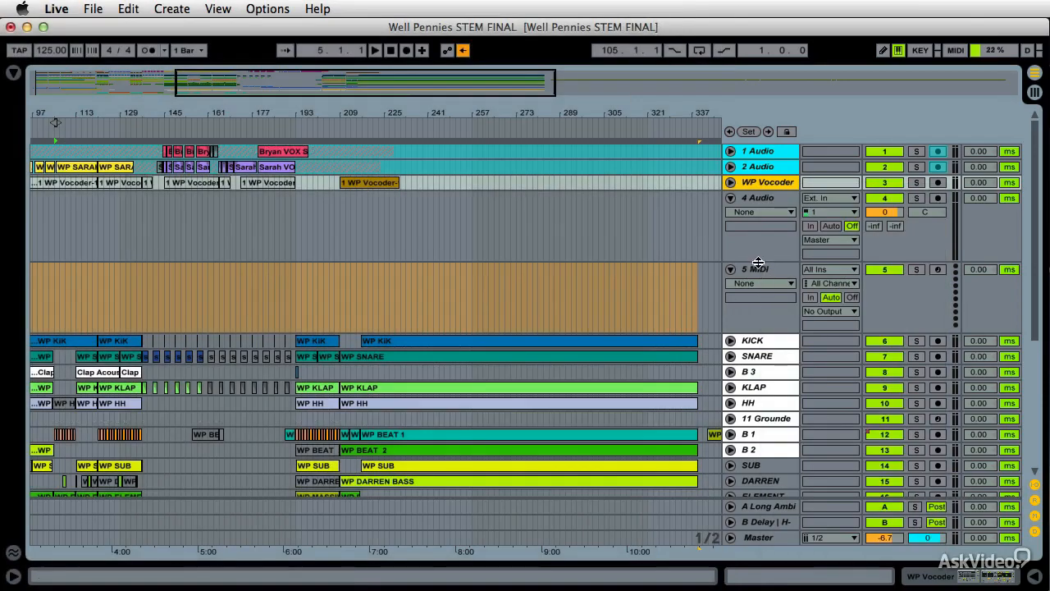
Delete the newly added 5 MIDI and 4 Audio tracks from the set
left_click(757, 270)
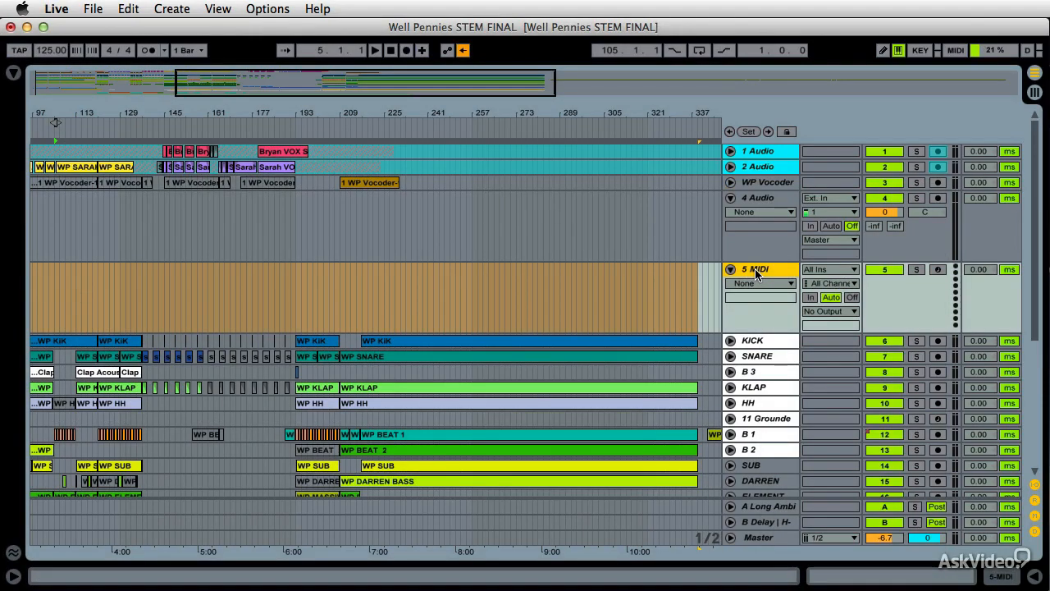
key("Delete")
left_click(760, 199)
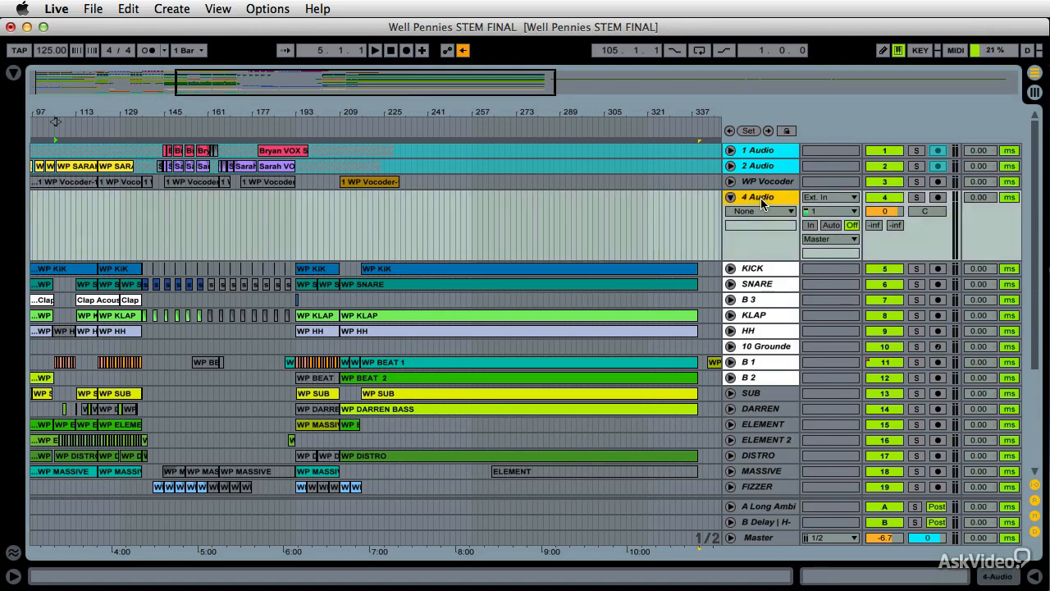
key("Delete")
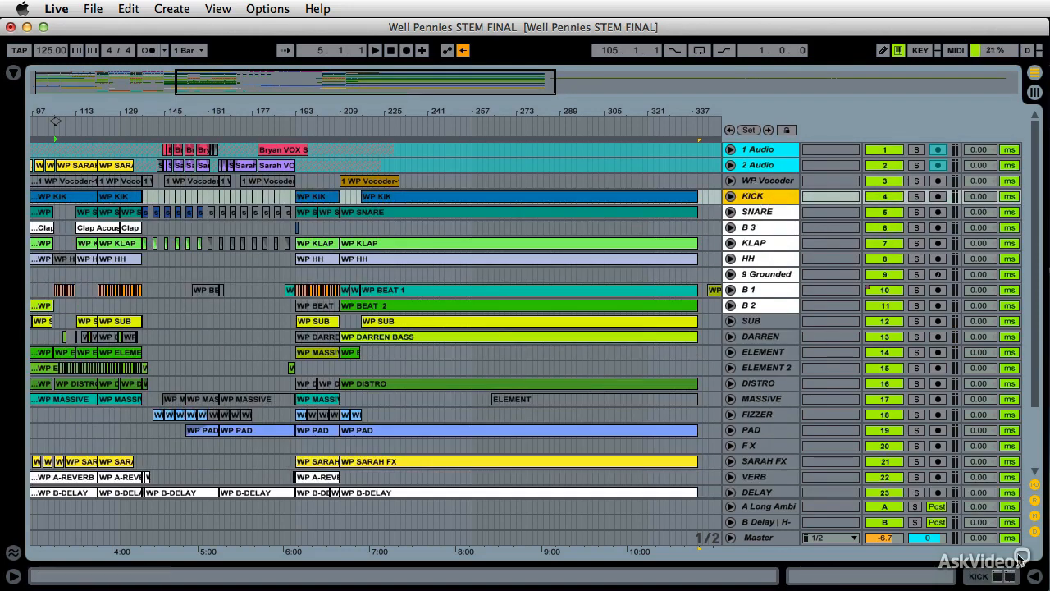
Hide the track delay, mixer and sends sections so only track names remain in the Arrangement
left_click(1036, 525)
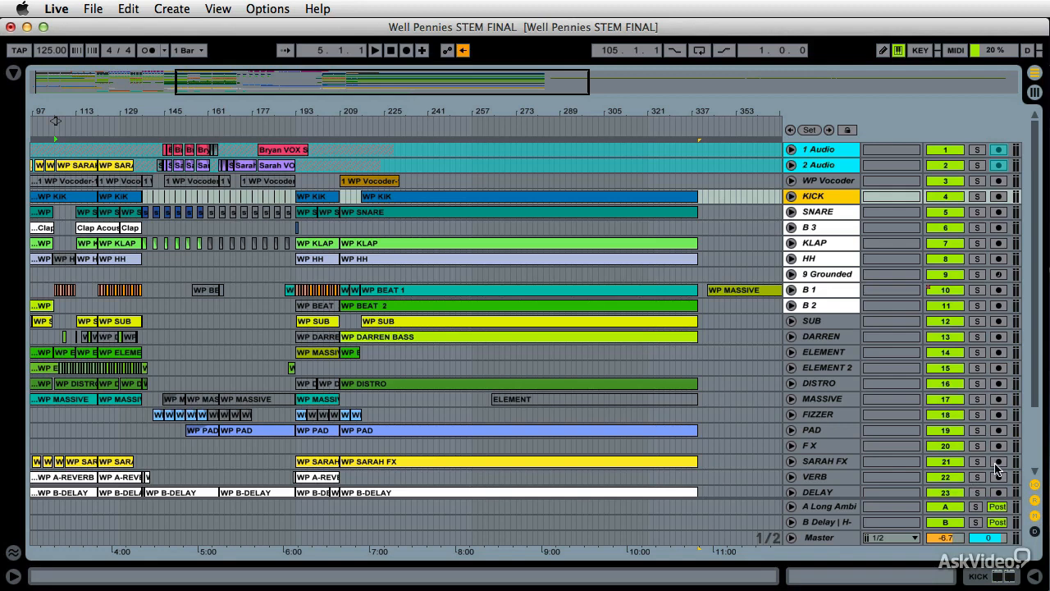
left_click(1036, 518)
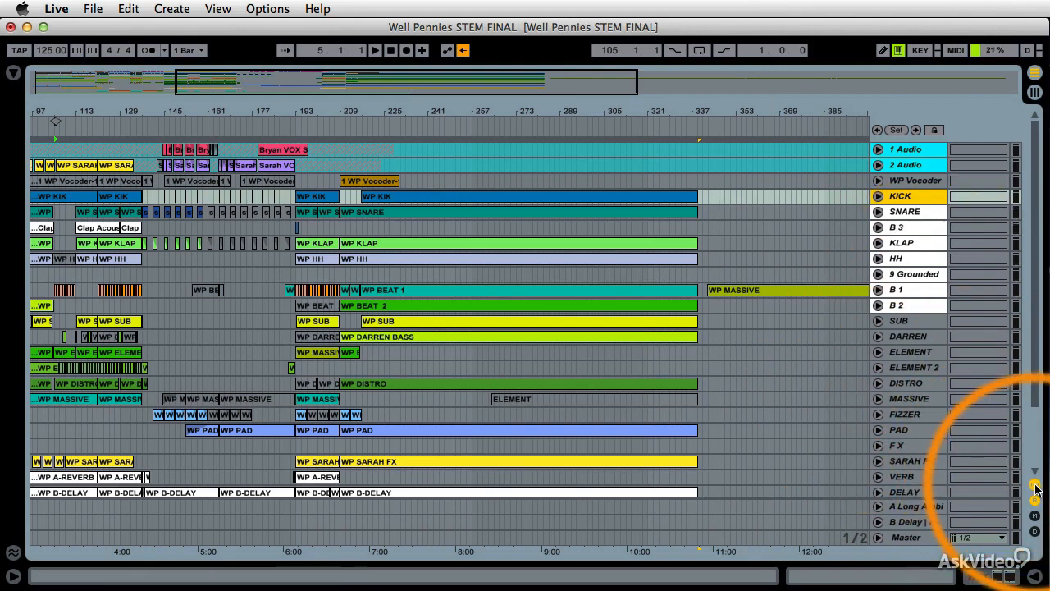
left_click(1036, 486)
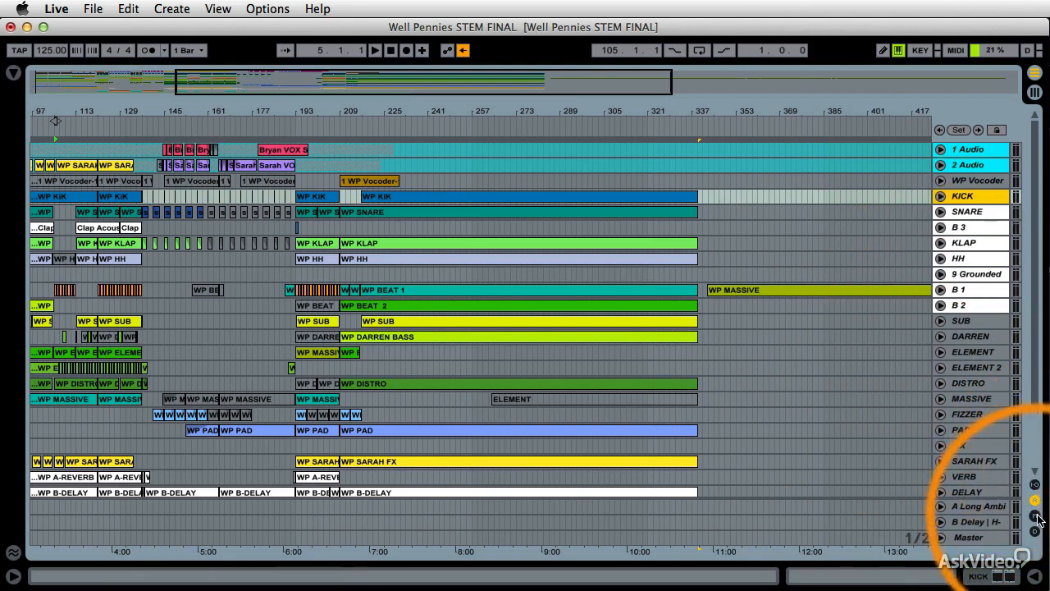
Toggle the return tracks' visibility off and on while checking the tracks at the bottom of the set
left_click(1035, 501)
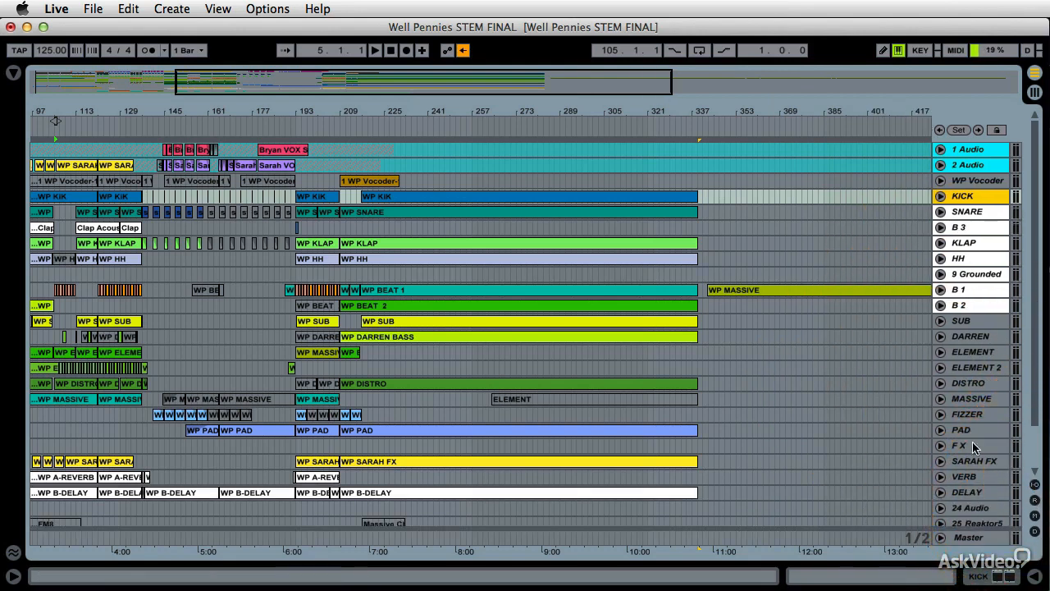
scroll(872, 418, "down", 3)
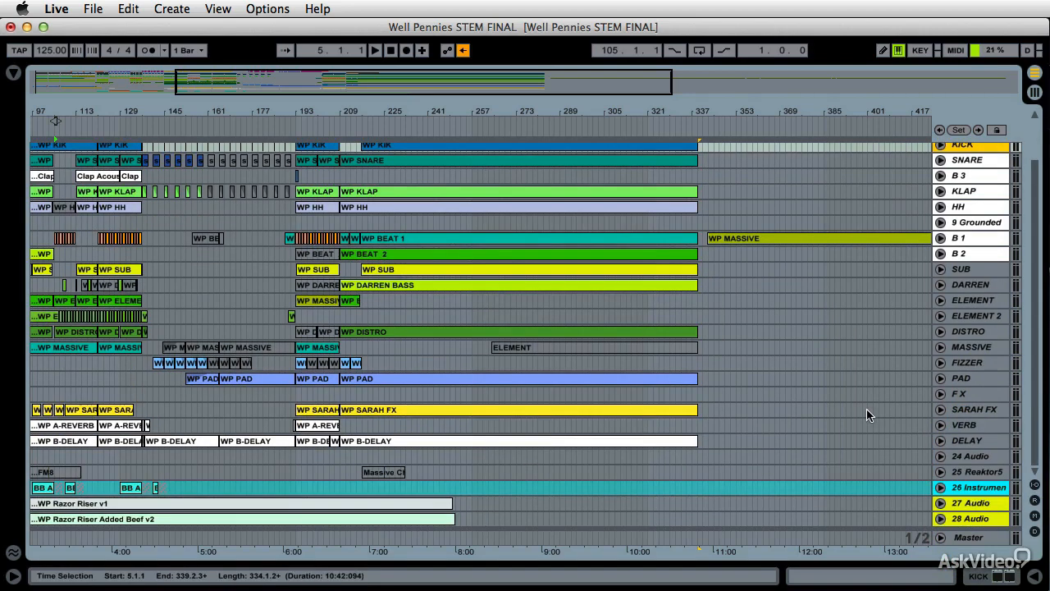
left_click(1035, 501)
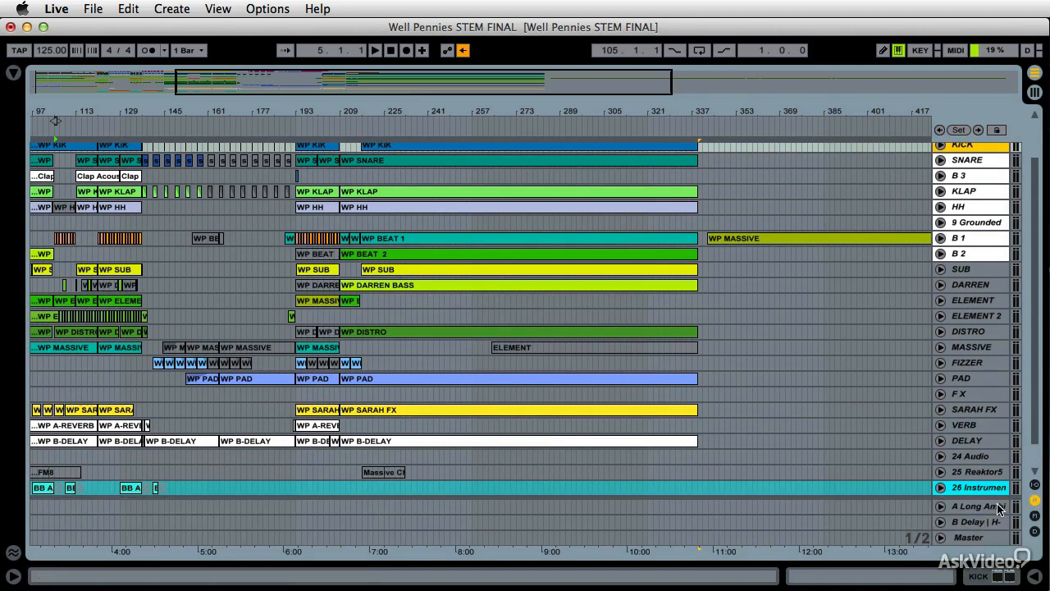
scroll(999, 510, "down", 2)
mouse_move(968, 499)
left_mouse_down()
mouse_move(967, 470)
mouse_move(968, 500)
left_mouse_up()
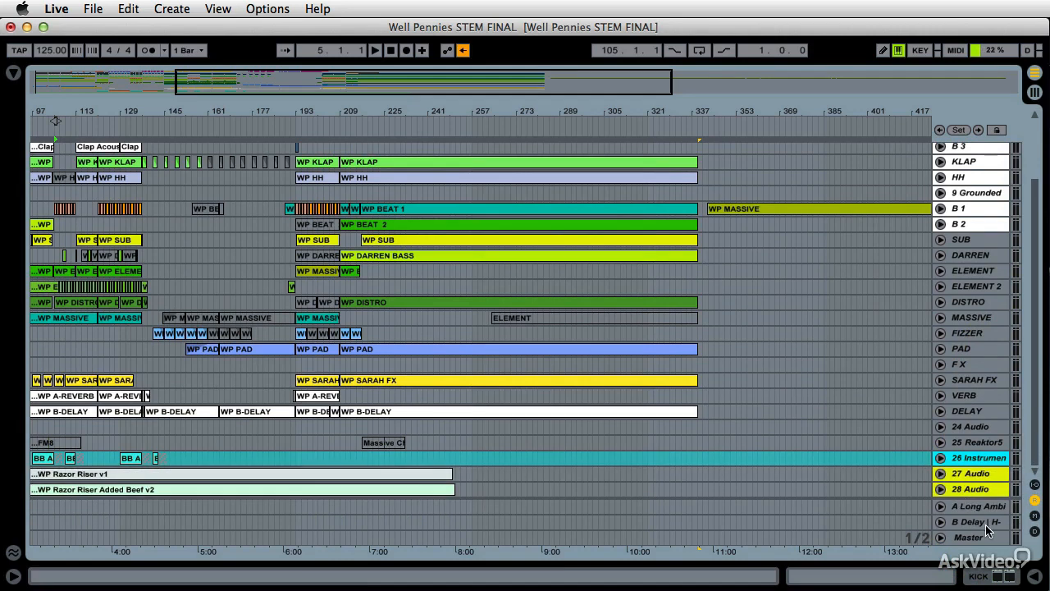
left_click(1035, 502)
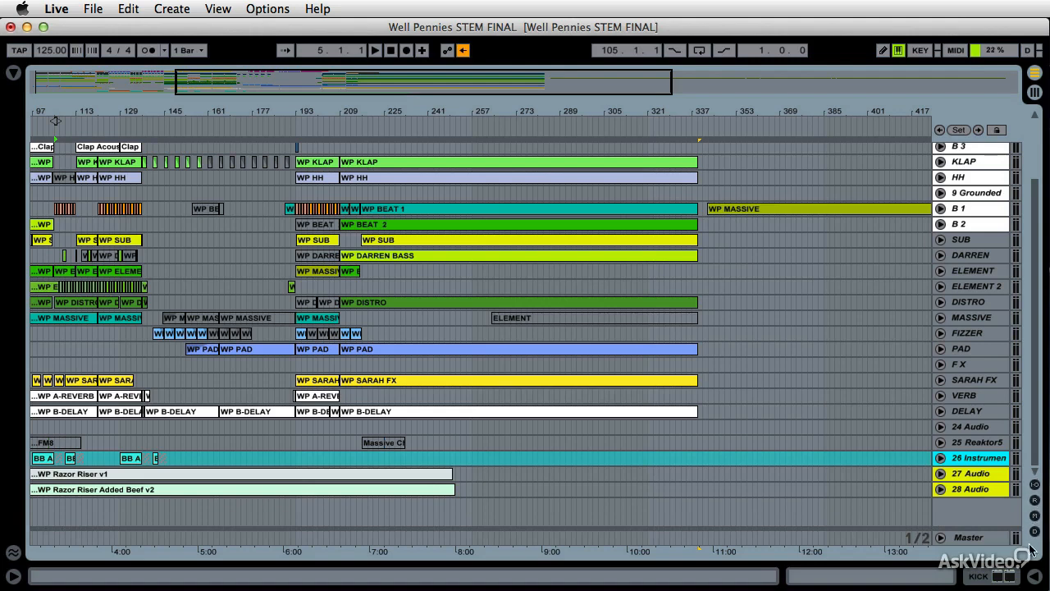
left_click(1035, 499)
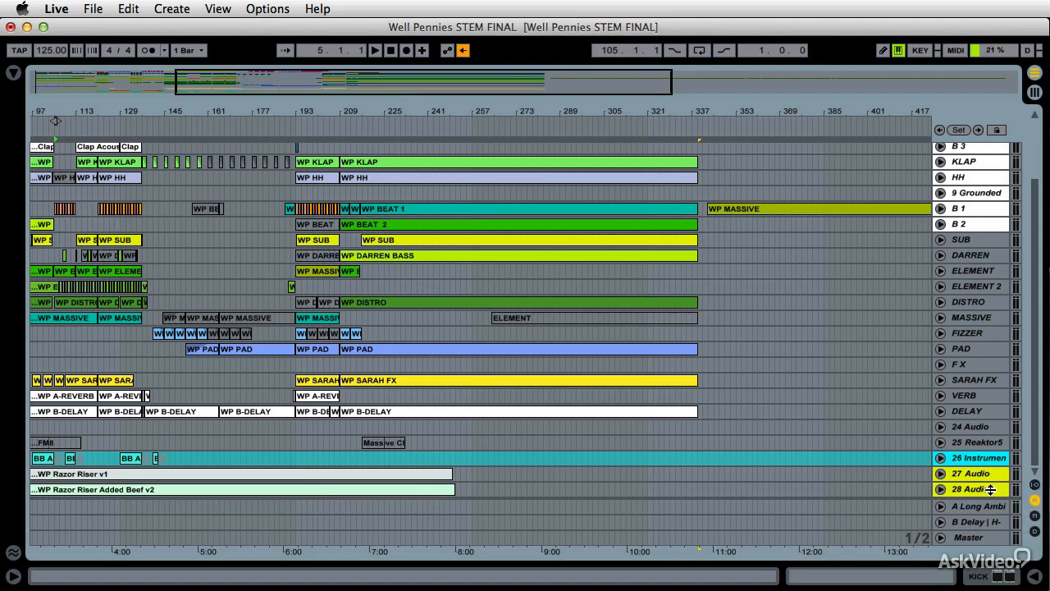
Switch MIDI Map mode and Key Map mode on, then turn key mapping off again
left_click(954, 51)
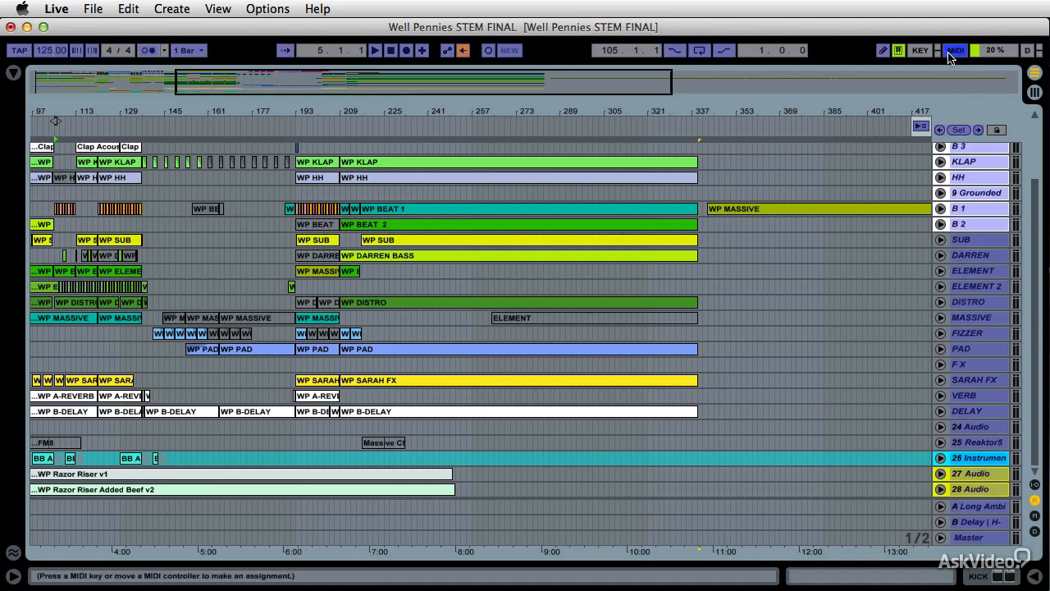
left_click(921, 51)
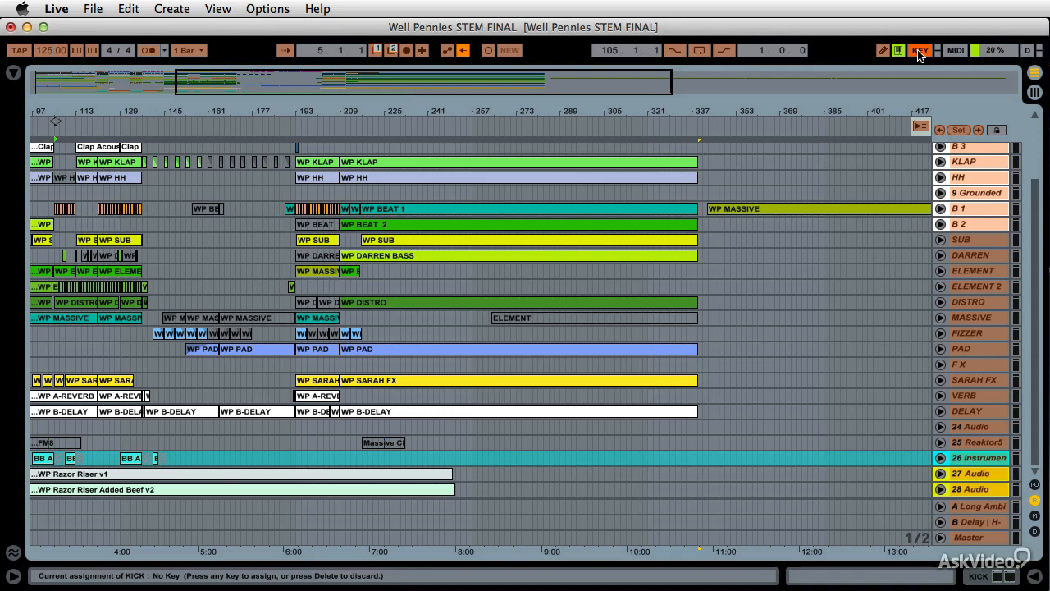
left_click(920, 54)
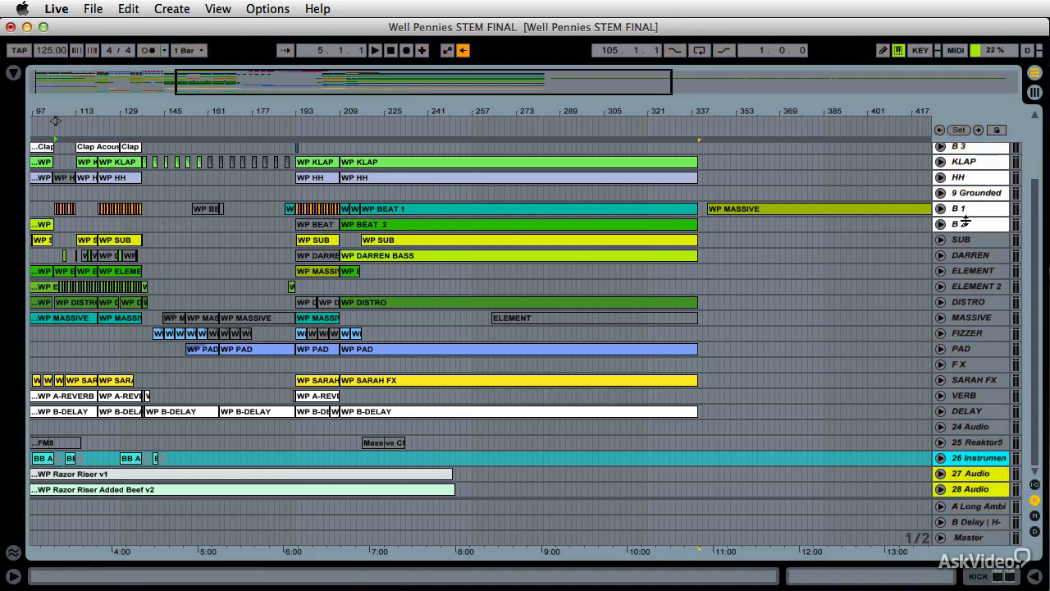
scroll(700, 277, "left", 10)
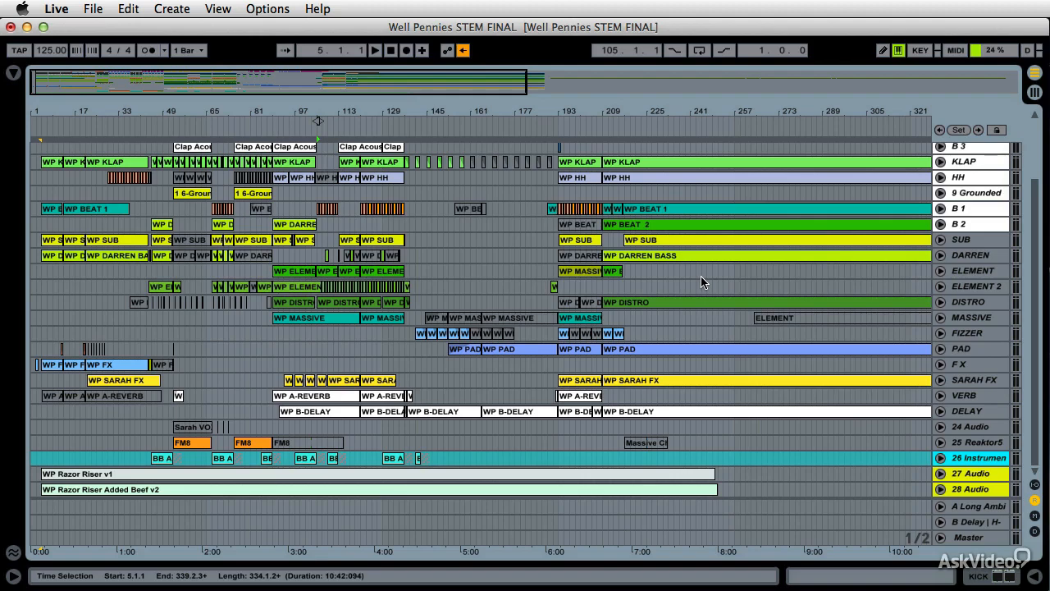